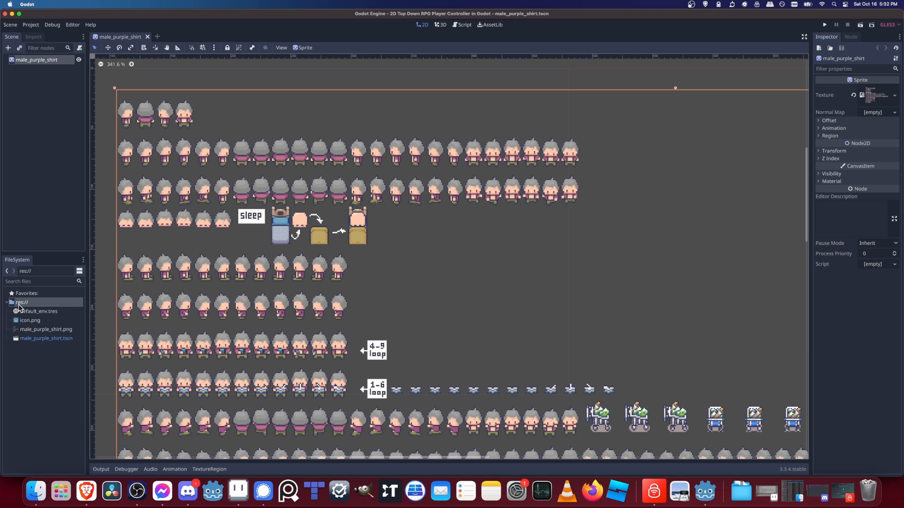
- Create an Art folder in the project root and move male_purple_shirt.png into it
right_click(33, 304)
click(69, 362)
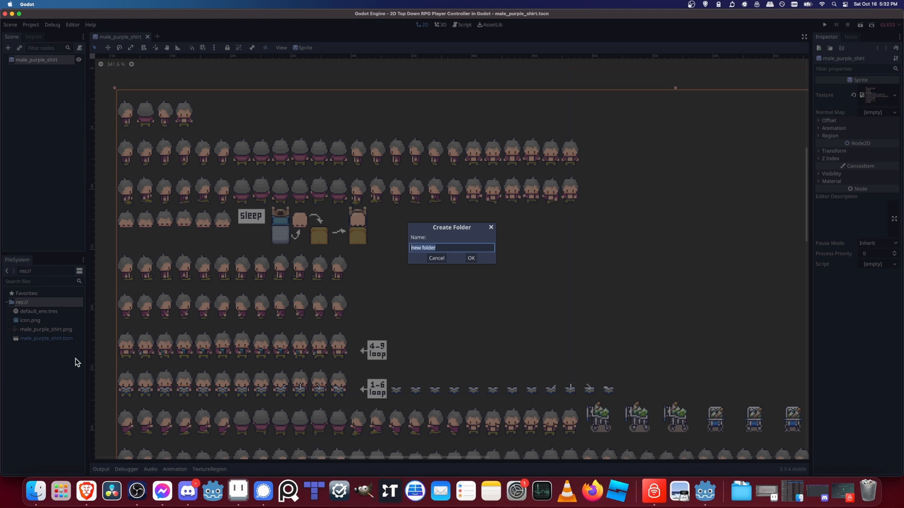
text(Art)
click(471, 258)
drag(28, 338, 52, 311)
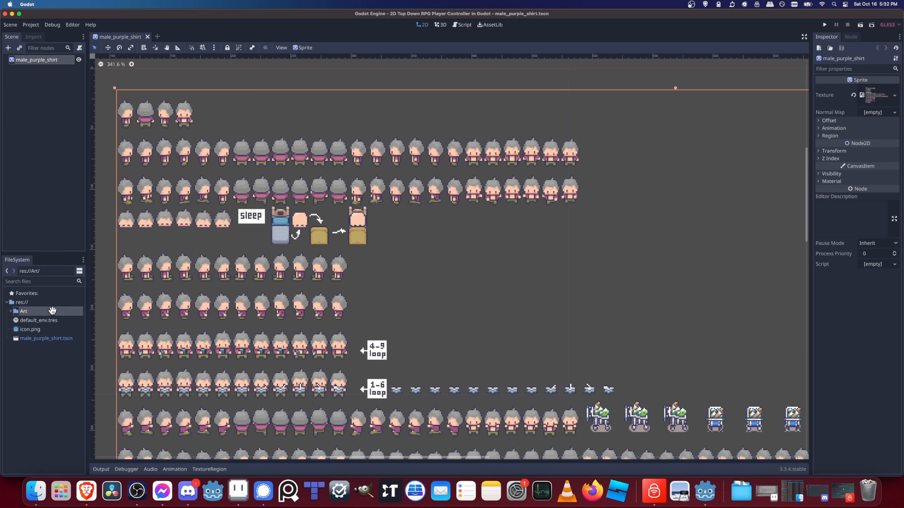
double_click(16, 311)
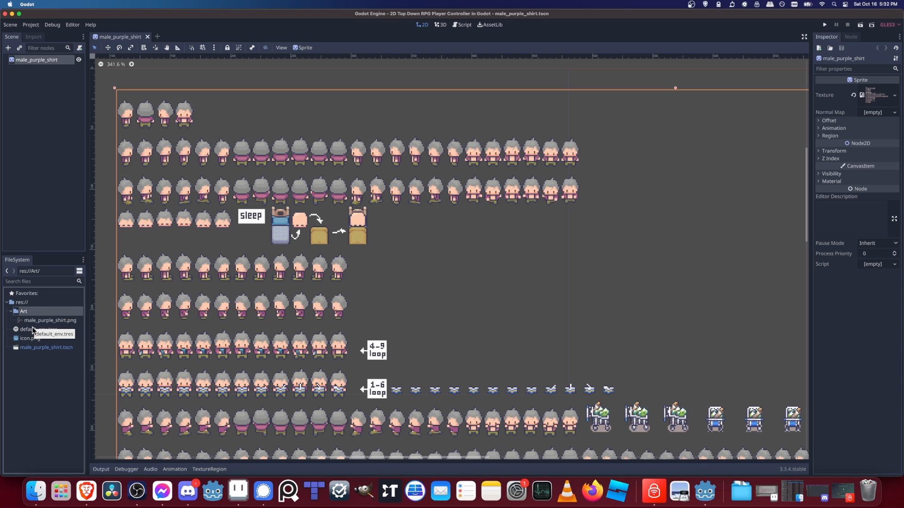
- Create a Characters folder in the project root
click(49, 357)
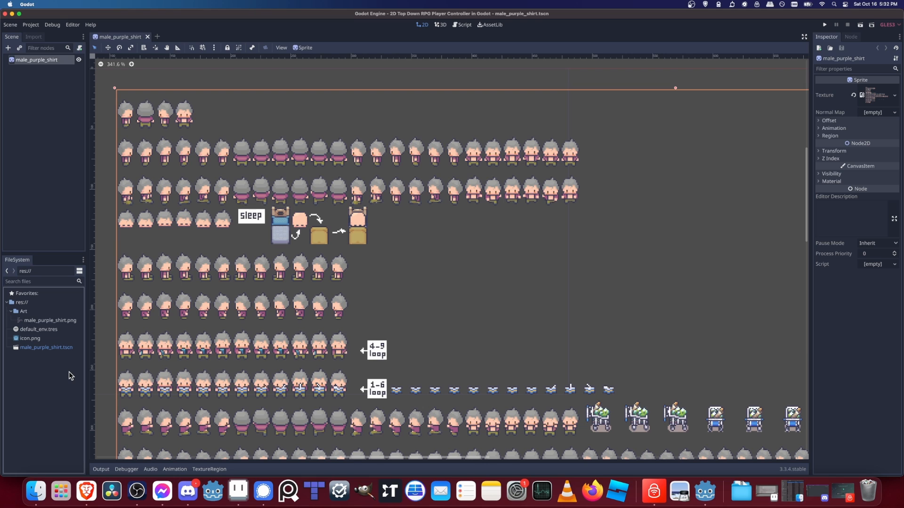
right_click(29, 301)
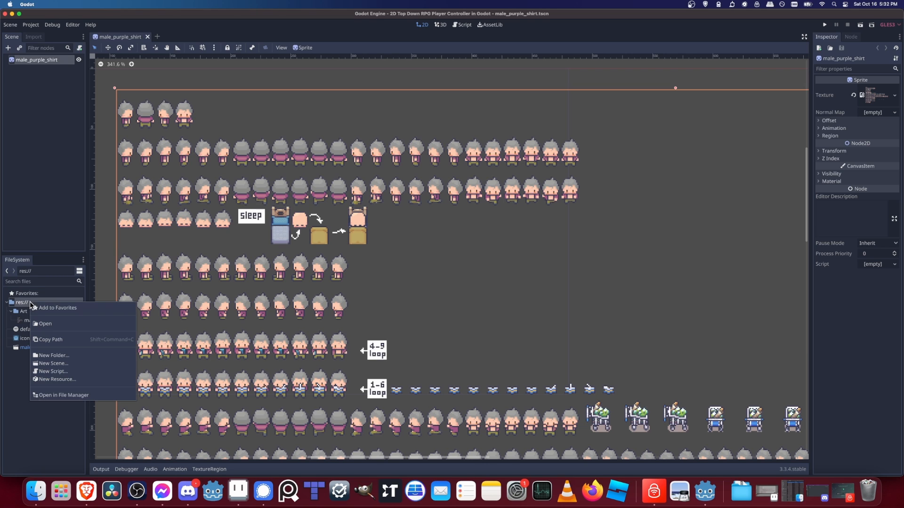
click(72, 358)
text(Characters)
key(Return)
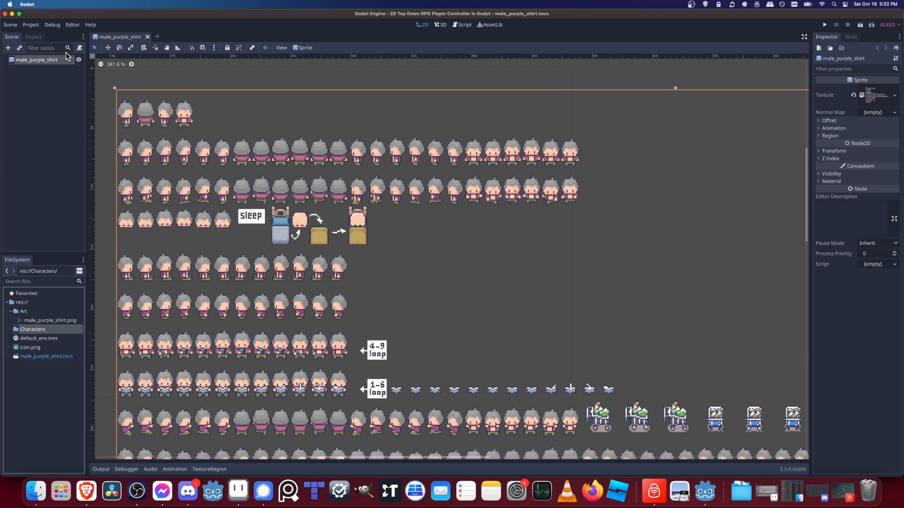
- Create a new scene with a KinematicBody2D as its root node
click(11, 54)
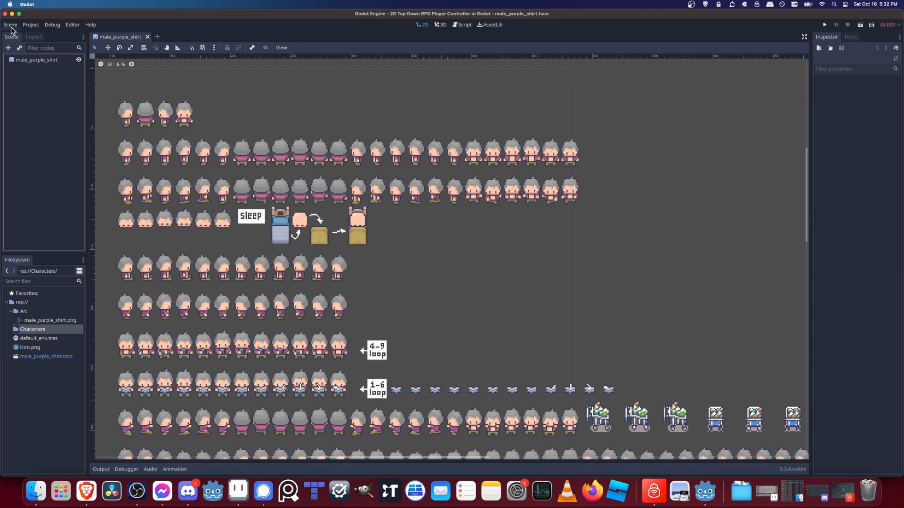
click(10, 25)
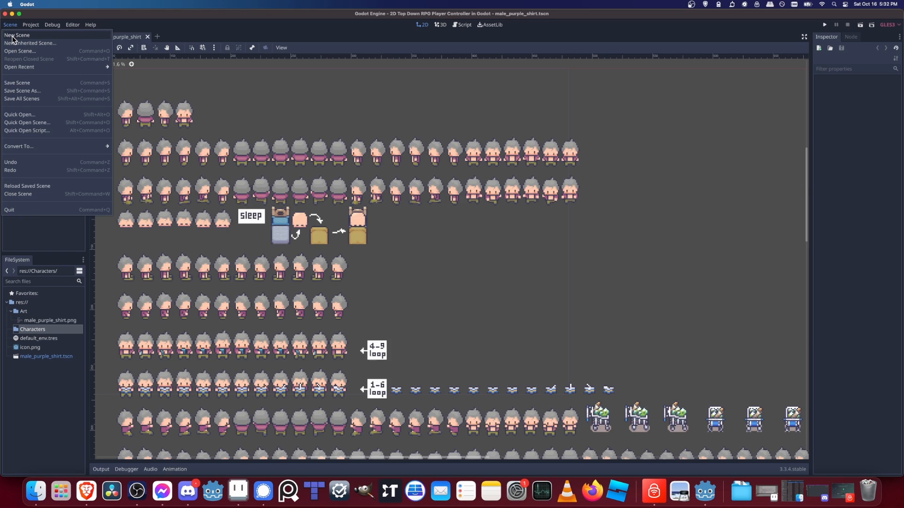
click(14, 36)
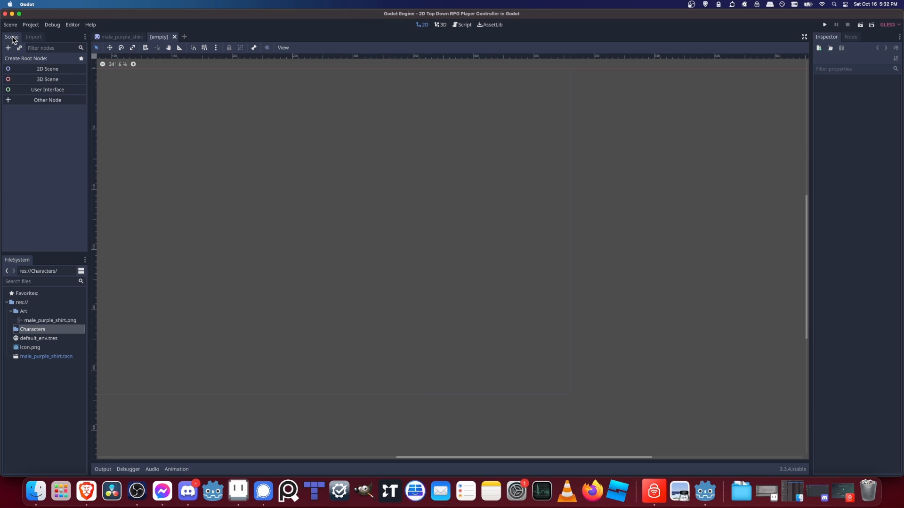
click(62, 102)
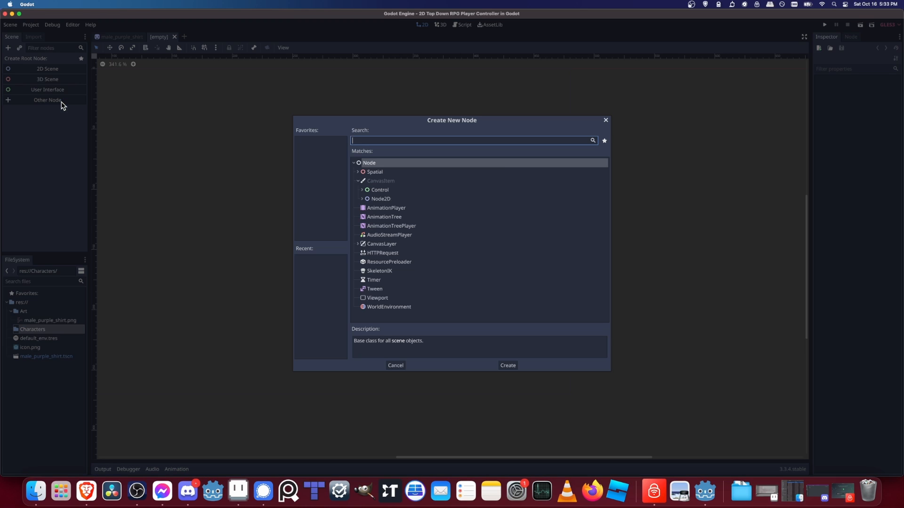
text(kinematic)
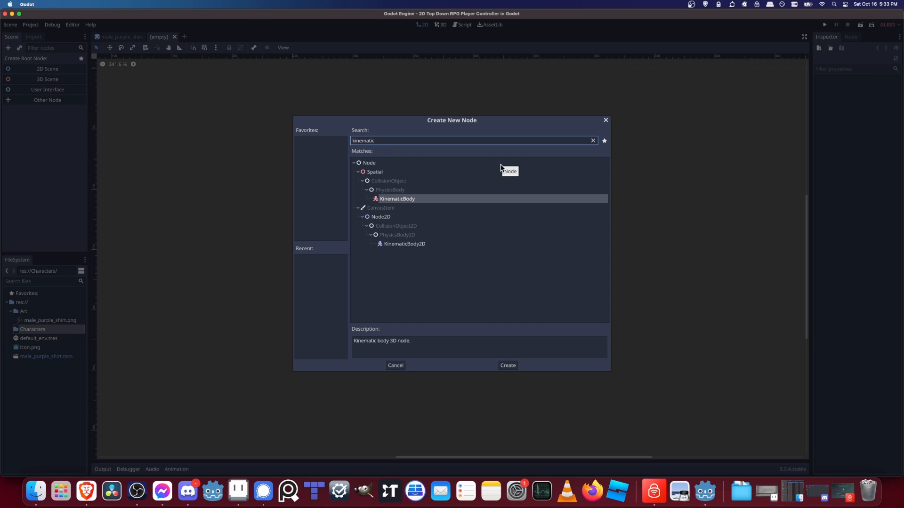
click(423, 246)
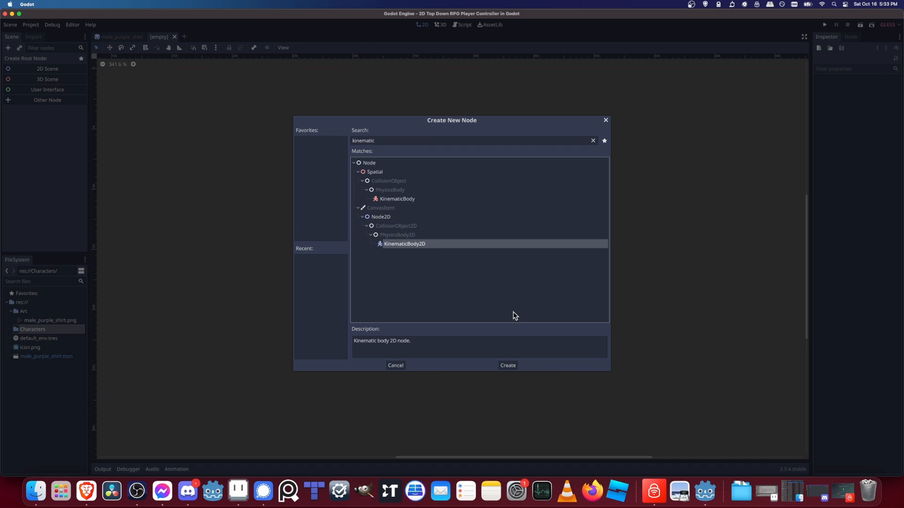
click(514, 365)
- Add a Sprite node as a child of the KinematicBody2D
middle_drag(514, 365, 500, 356)
click(155, 100)
middle_drag(155, 100, 309, 186)
scroll(276, 165, down, 1)
middle_drag(164, 144, 275, 183)
scroll(218, 172, up, 9)
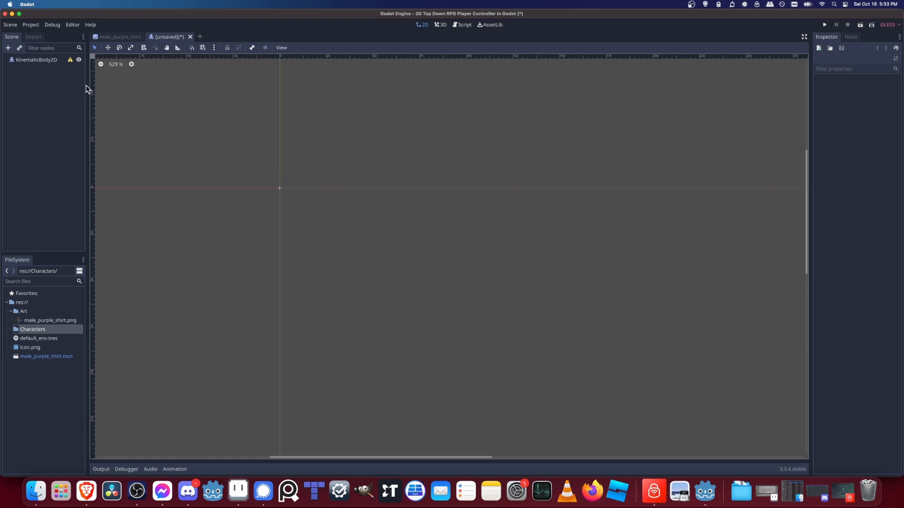
right_click(28, 59)
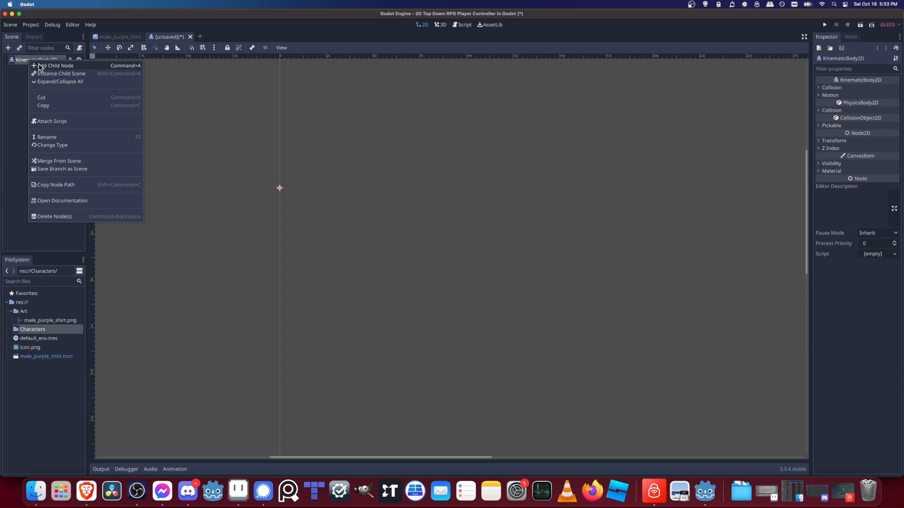
click(39, 68)
text(sprite)
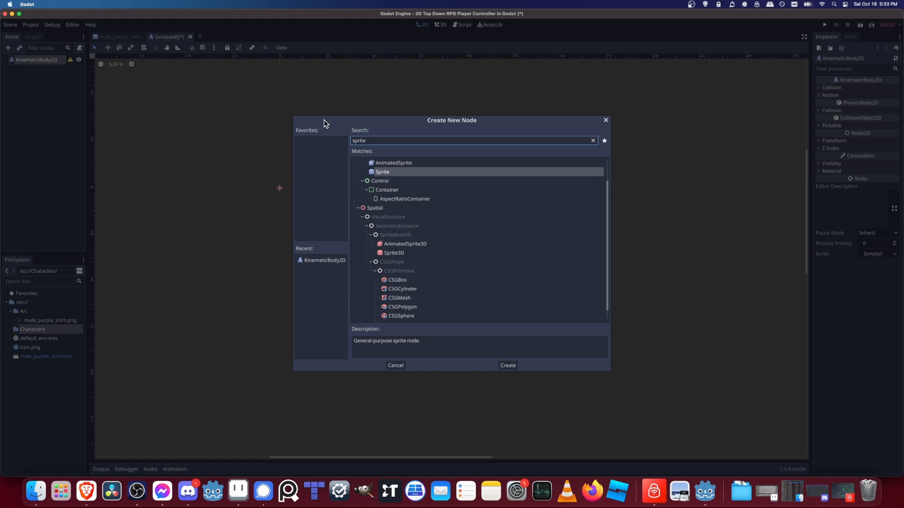
double_click(389, 172)
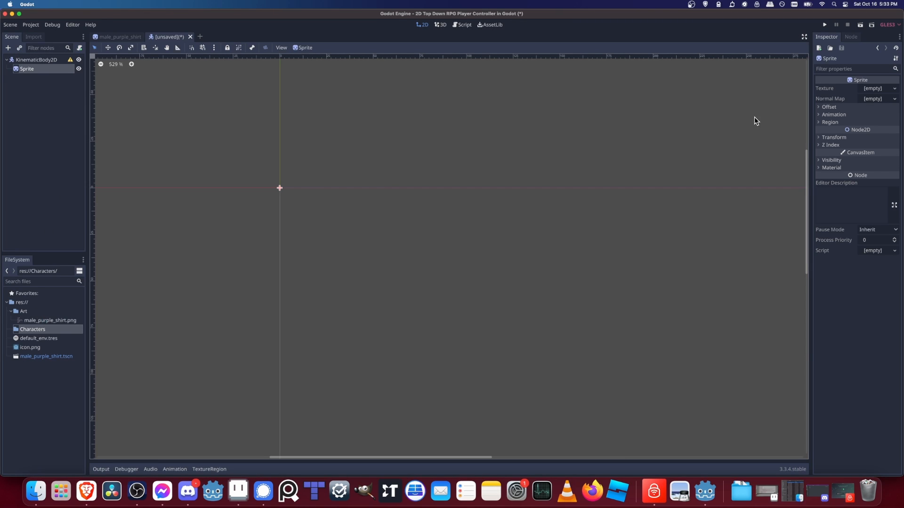
- Widen the property inspector and assign male_purple_shirt.png as the Sprite's texture
drag(810, 94, 665, 94)
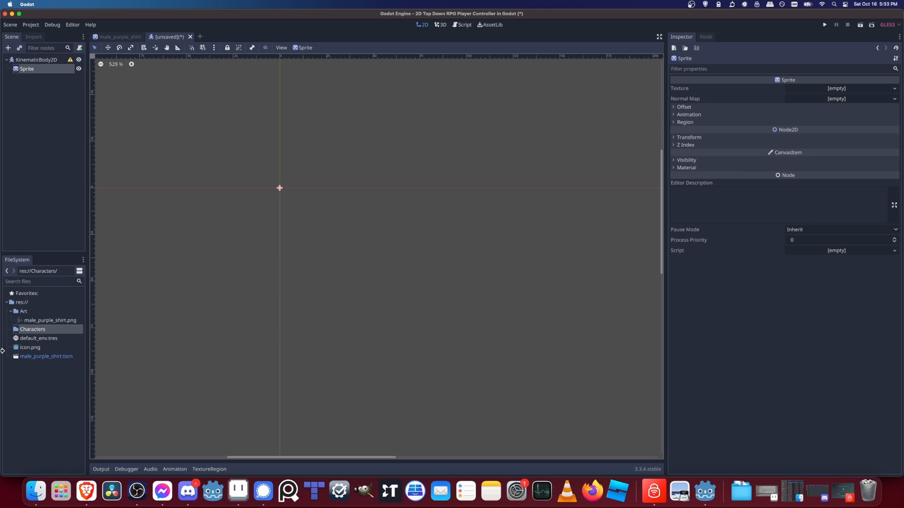
drag(40, 322, 828, 88)
scroll(493, 210, down, 4)
scroll(493, 210, down, 2)
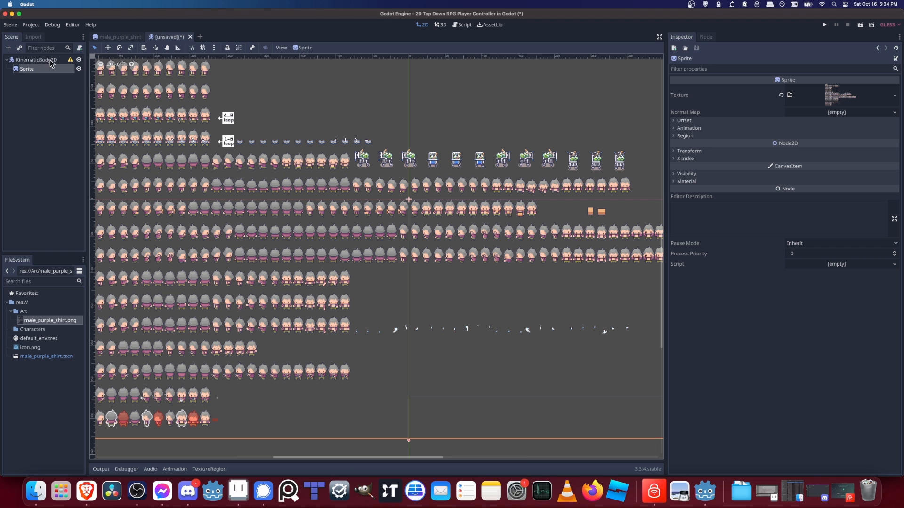
middle_drag(128, 63, 133, 113)
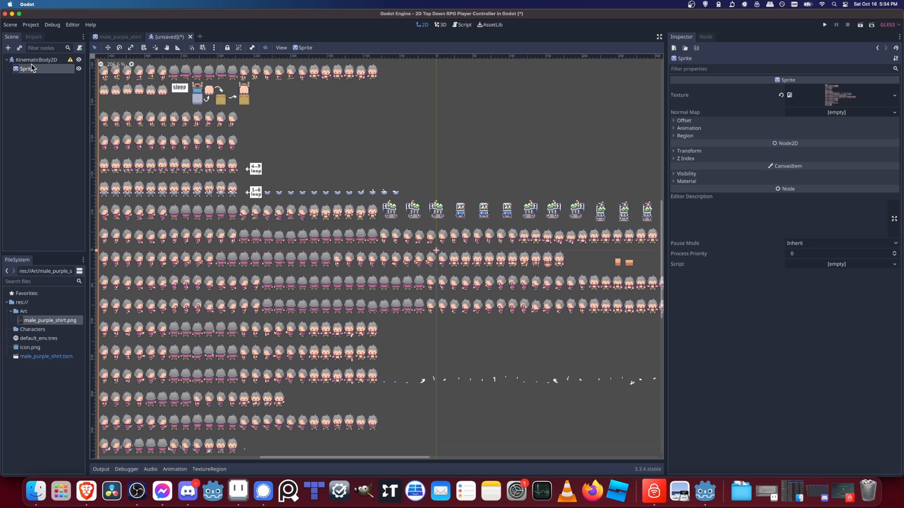
- Rename the KinematicBody2D root node to Player
click(36, 61)
double_click(28, 61)
text(Player)
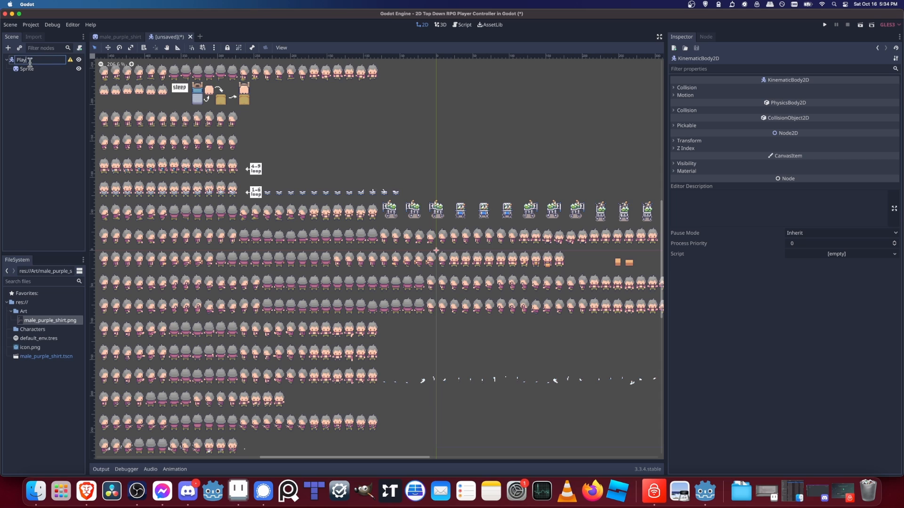
click(61, 91)
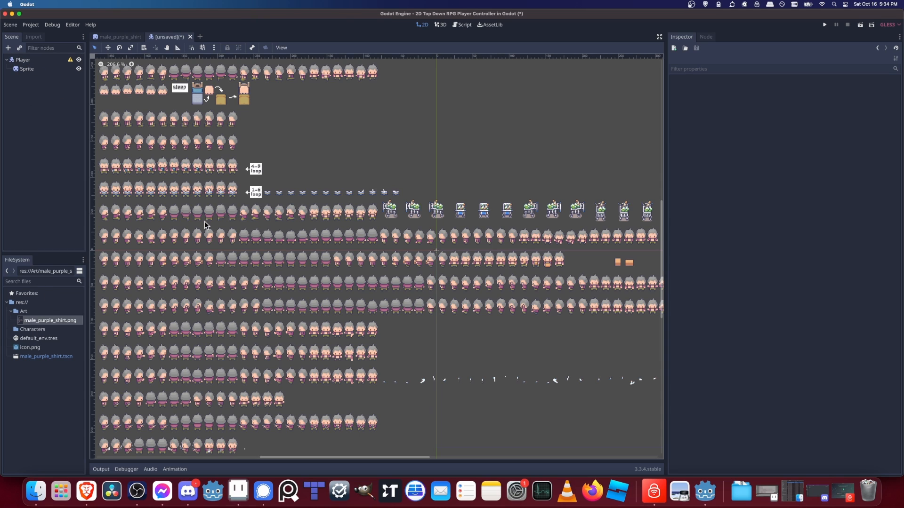
- Save the scene as Player.tscn in the Characters folder
key(super+s)
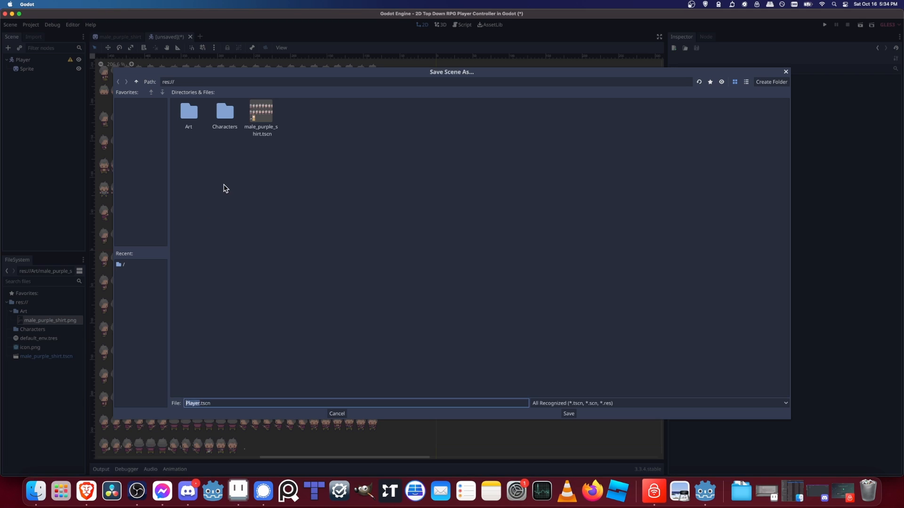
double_click(225, 113)
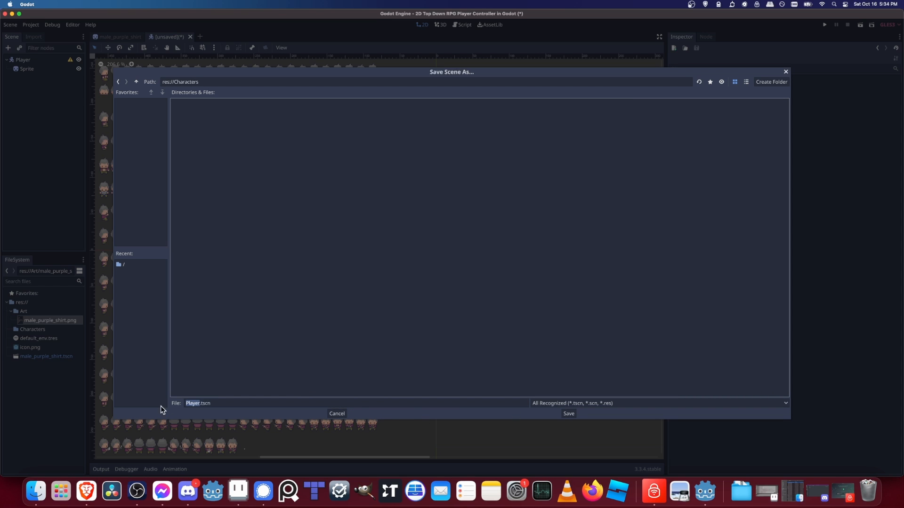
click(255, 404)
click(569, 414)
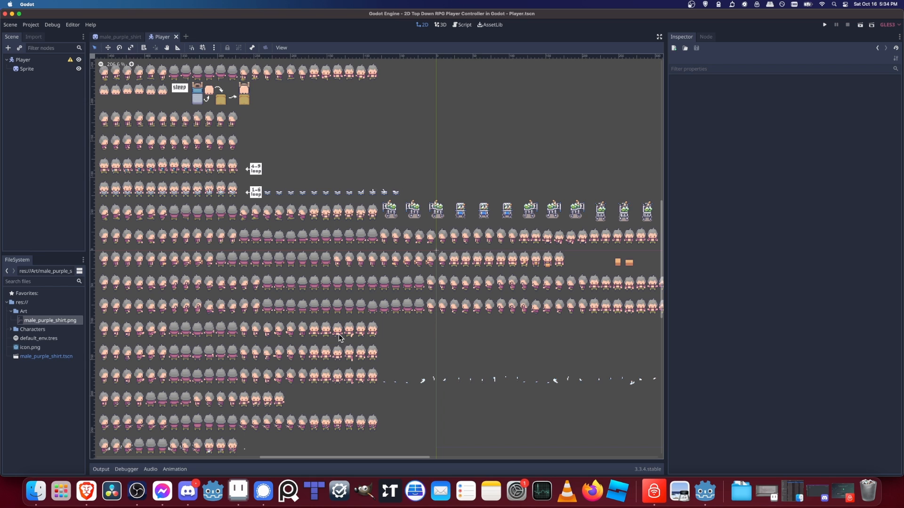
- Examine the rows and columns of character frames across the Sprite's whole sprite sheet
scroll(488, 202, down, 3)
scroll(388, 210, right, 3)
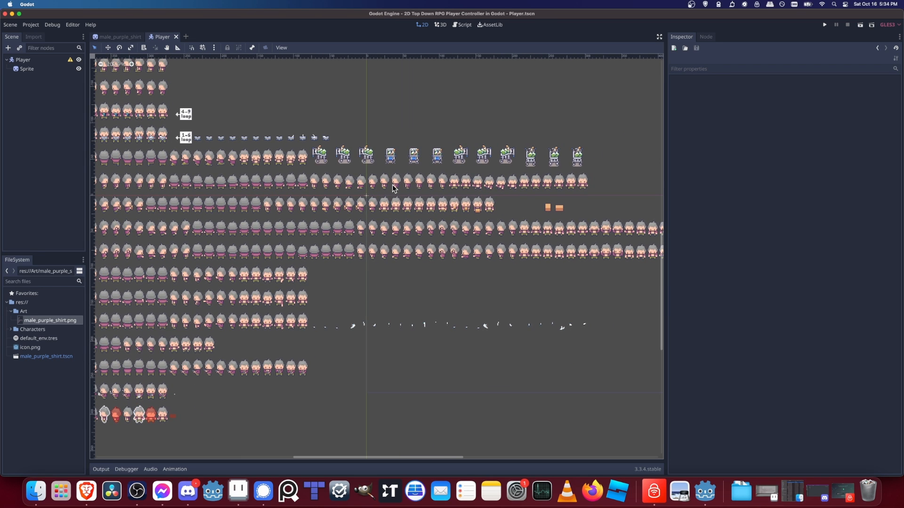
click(27, 69)
scroll(270, 199, down, 1)
scroll(271, 199, right, 3)
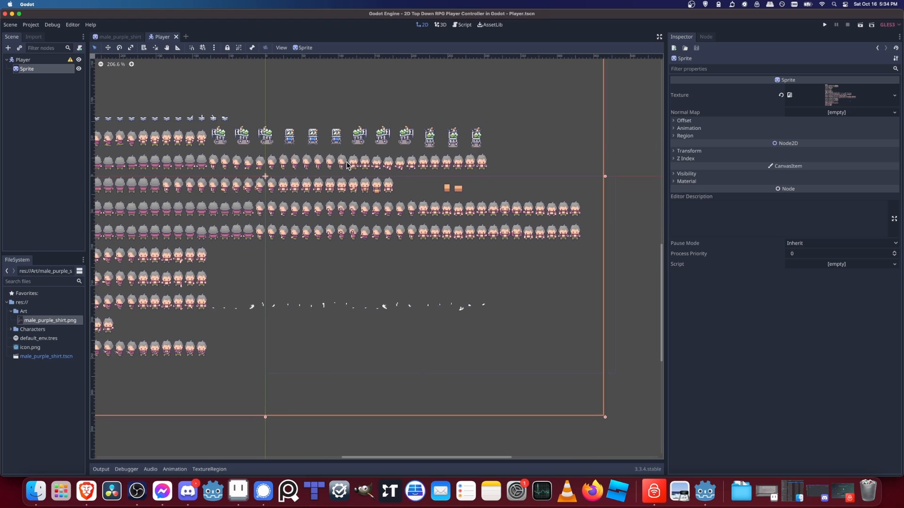
scroll(271, 198, down, 2)
scroll(271, 198, left, 4)
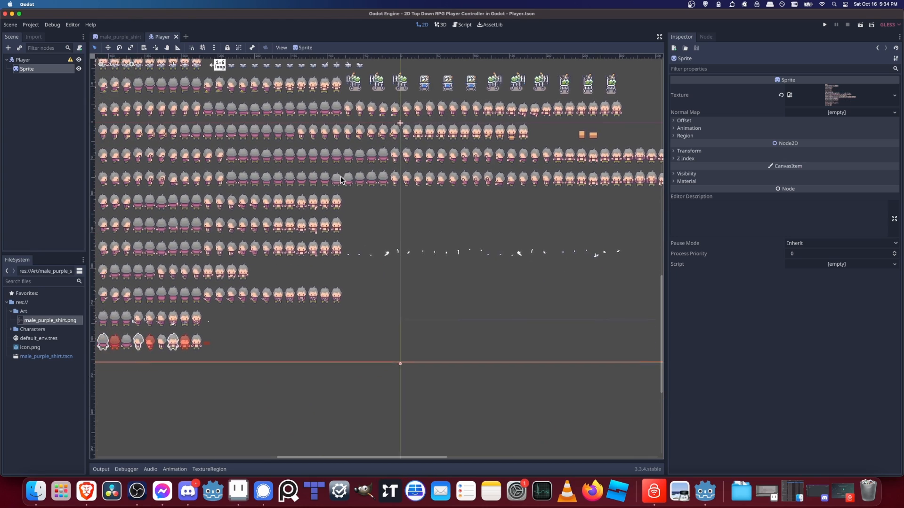
scroll(364, 217, left, 2)
scroll(364, 216, up, 4)
scroll(364, 216, right, 3)
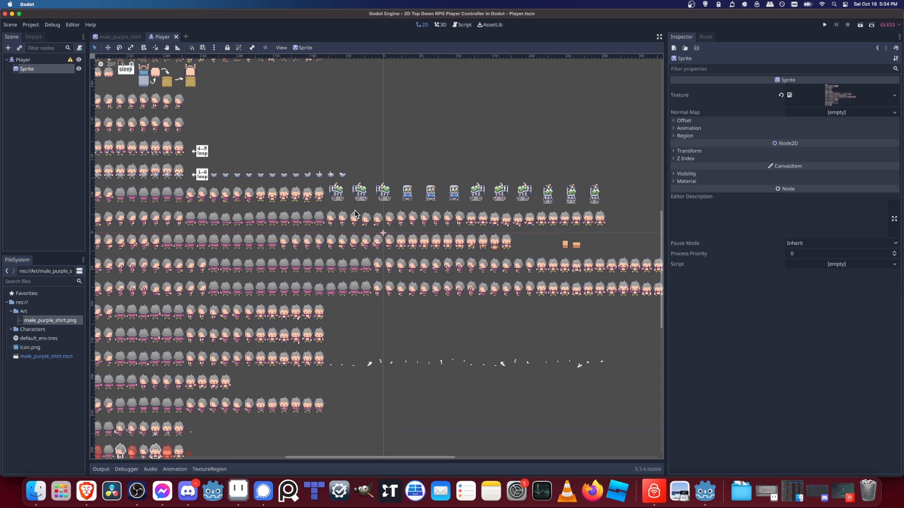
scroll(424, 273, up, 2)
scroll(424, 274, left, 2)
scroll(287, 254, up, 2)
scroll(287, 254, left, 1)
scroll(301, 224, down, 3)
scroll(300, 224, right, 4)
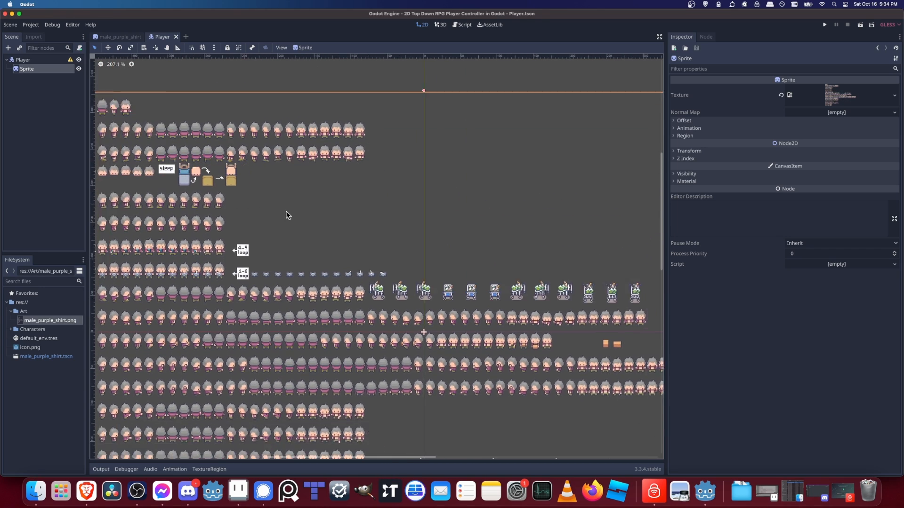
middle_drag(234, 168, 330, 205)
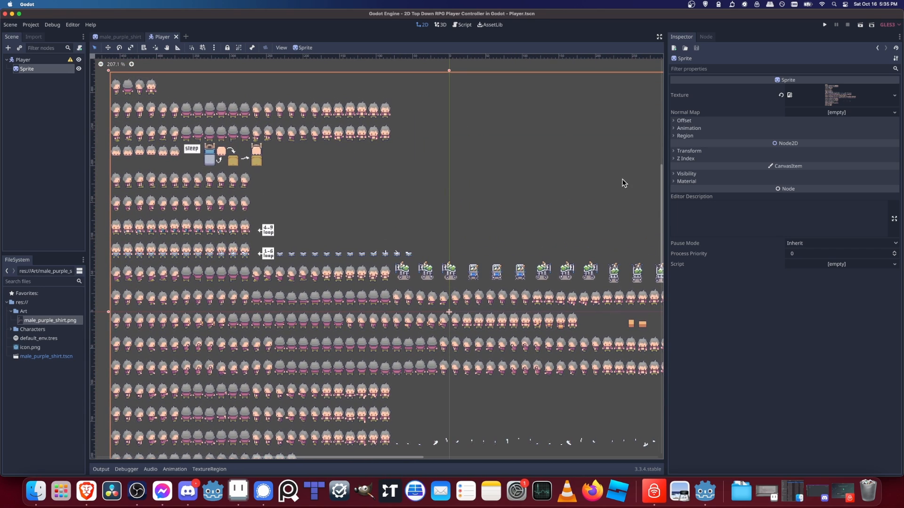
- Split the Sprite's sheet into animation frames with Hframes set to 57 and Vframes set to 20
click(688, 128)
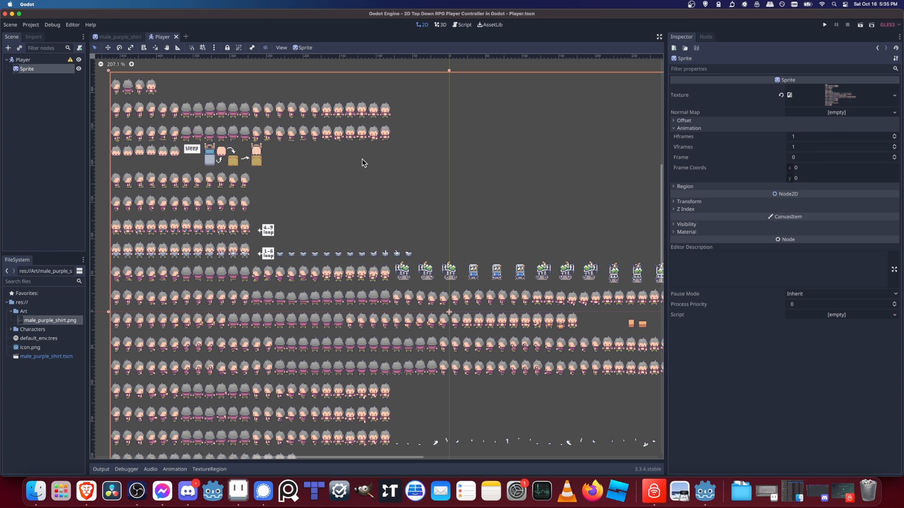
scroll(387, 165, down, 1)
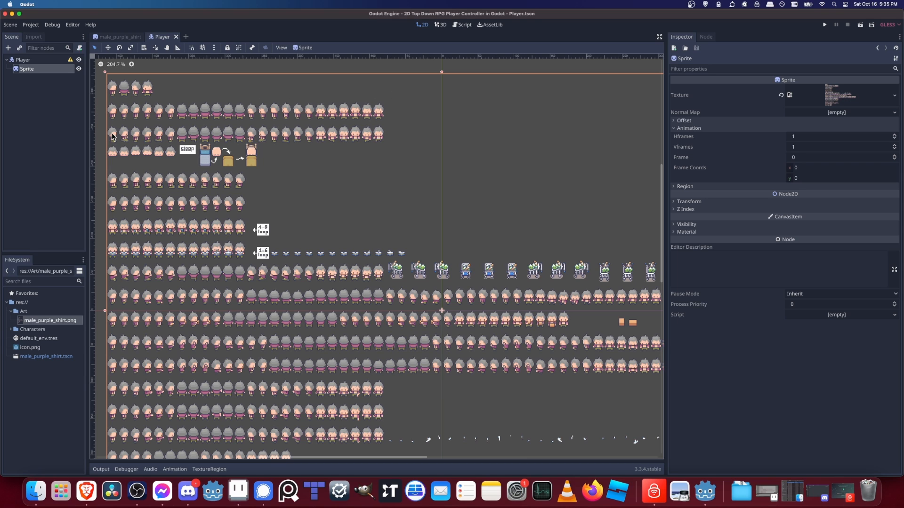
middle_drag(379, 201, 444, 249)
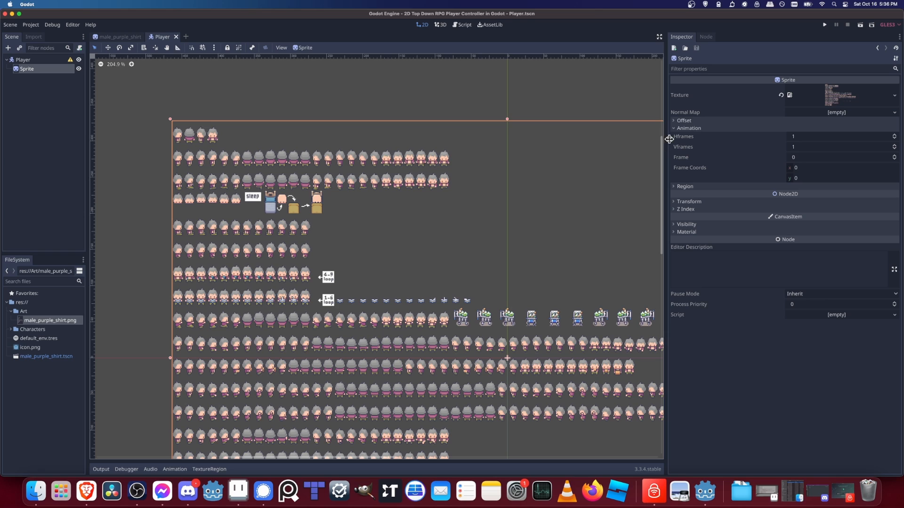
click(804, 136)
text(57)
click(803, 148)
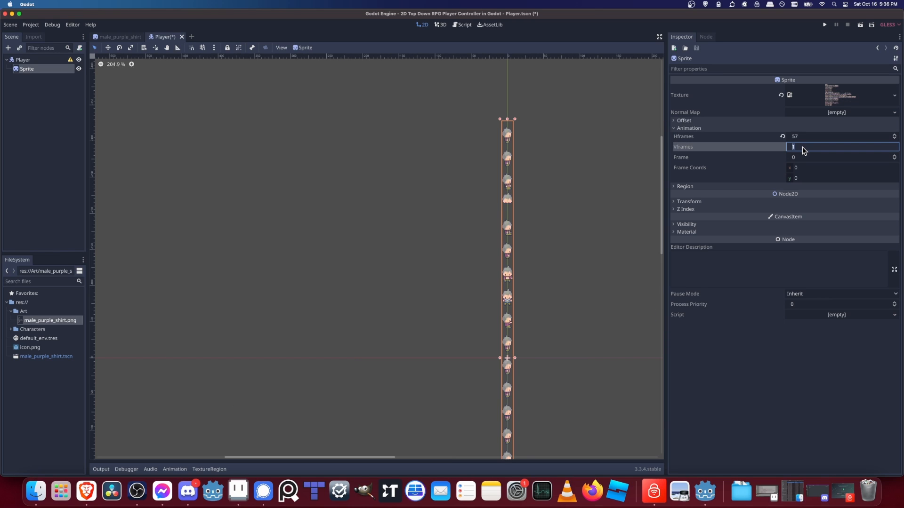
key(Return)
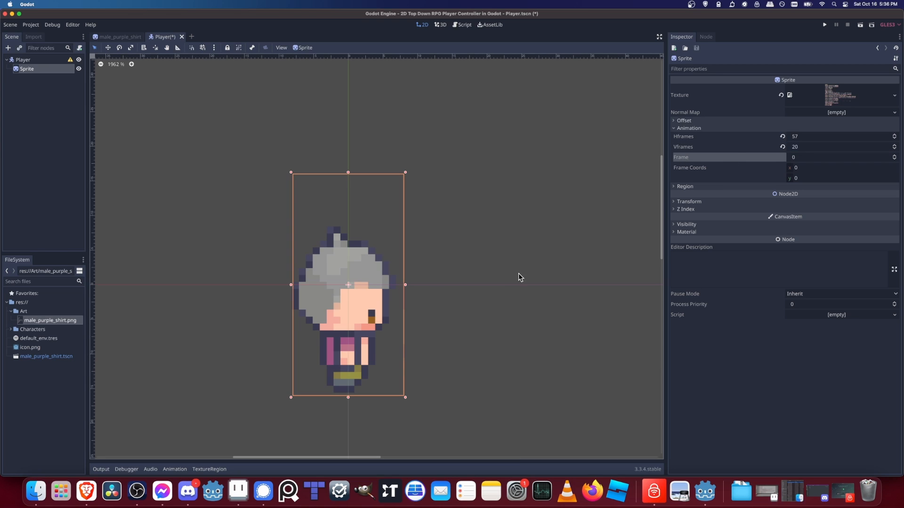
- Try different Frame values on the Sprite to preview individual frames of the character sheet
scroll(377, 313, down, 3)
scroll(376, 313, right, 3)
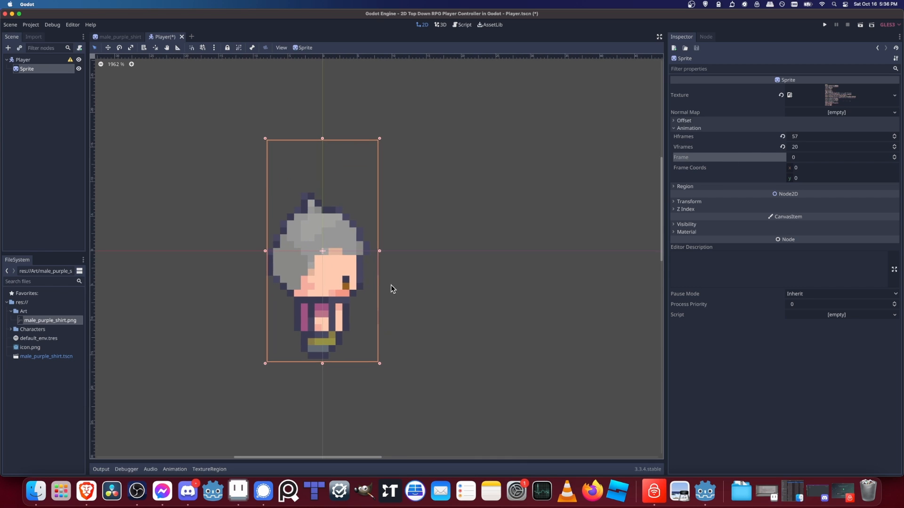
middle_drag(391, 279, 368, 253)
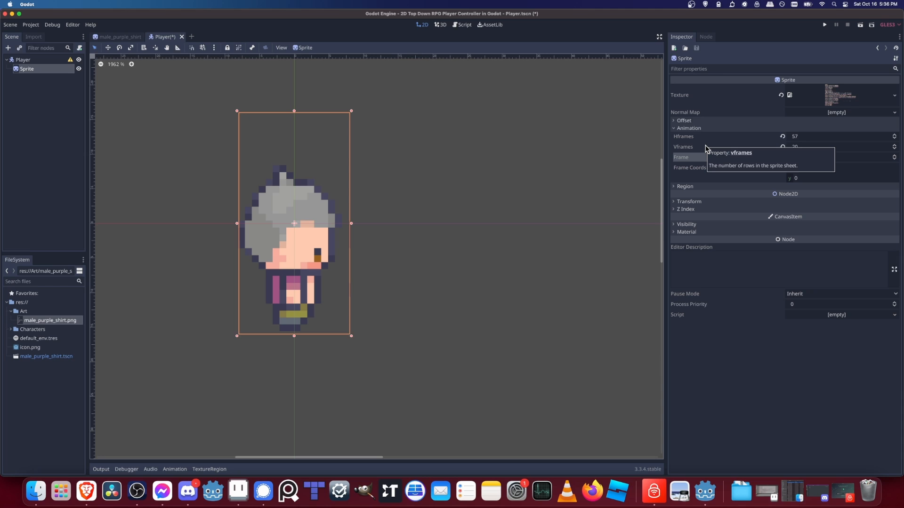
click(795, 157)
text(28)
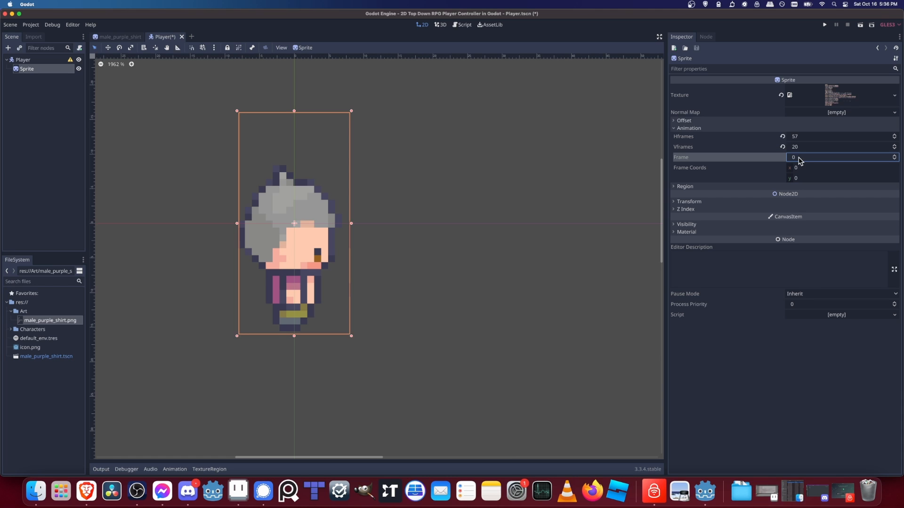
key(Return)
drag(805, 158, 885, 157)
drag(840, 157, 798, 157)
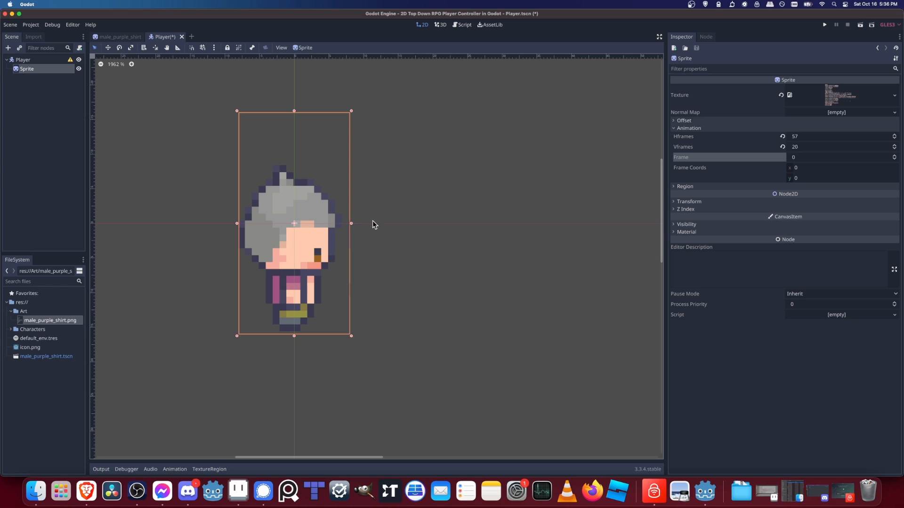
- Show male_purple_shirt.png from the Art folder in the file manager and open it in Aseprite
right_click(41, 323)
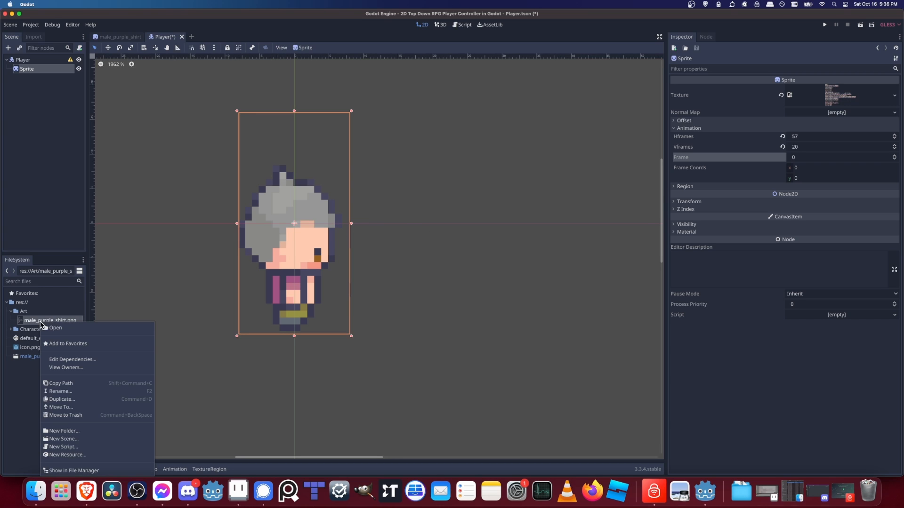
click(74, 470)
right_click(382, 152)
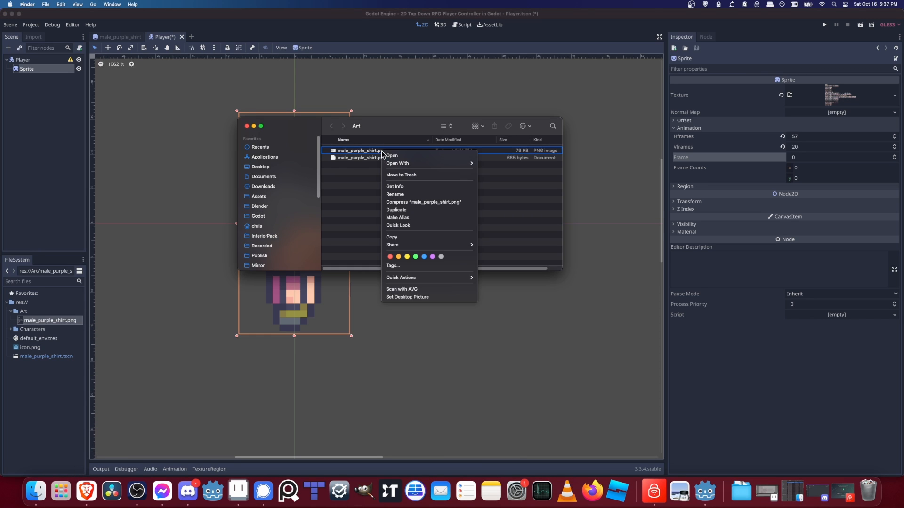
mouse_move(438, 163)
click(509, 174)
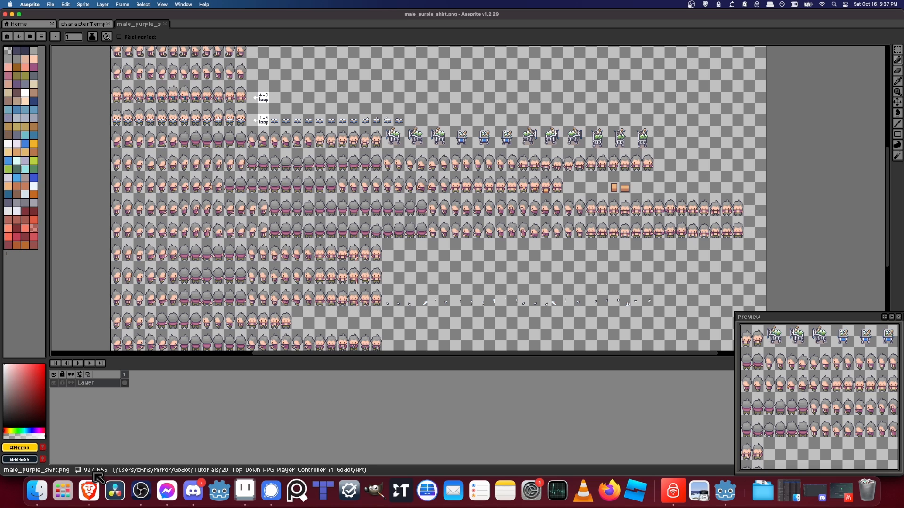
- Bring up the canvas size settings for the sprite sheet and examine the empty margins around its outer edges
click(84, 4)
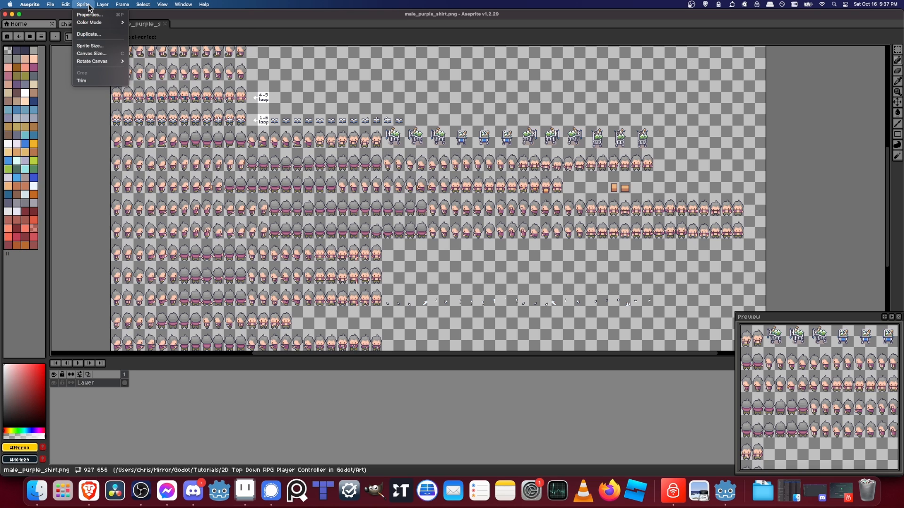
click(96, 54)
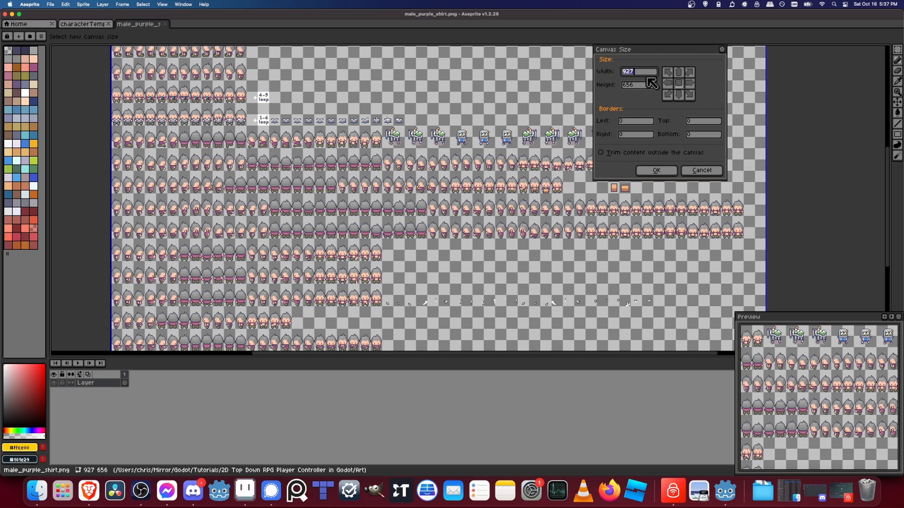
middle_drag(723, 244, 624, 186)
middle_drag(324, 101, 471, 276)
middle_drag(294, 124, 319, 183)
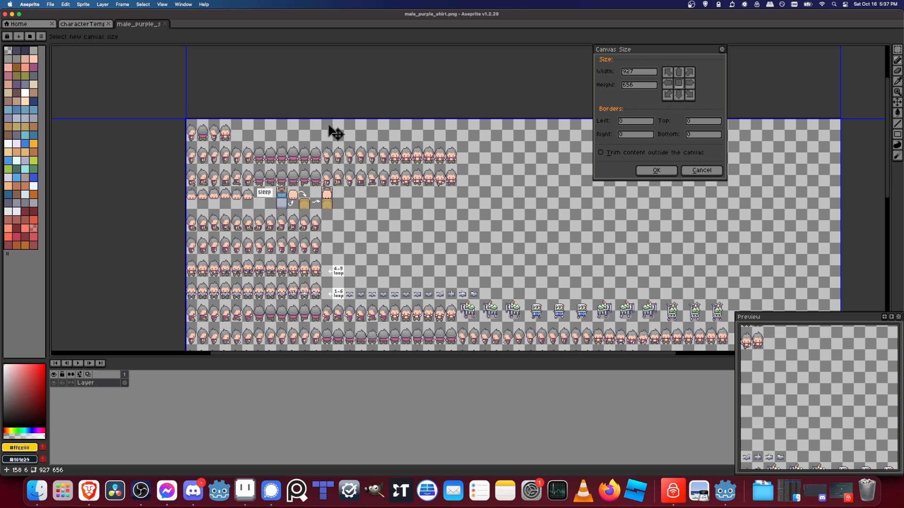
middle_drag(404, 275, 358, 176)
middle_drag(401, 272, 328, 157)
middle_drag(364, 254, 356, 156)
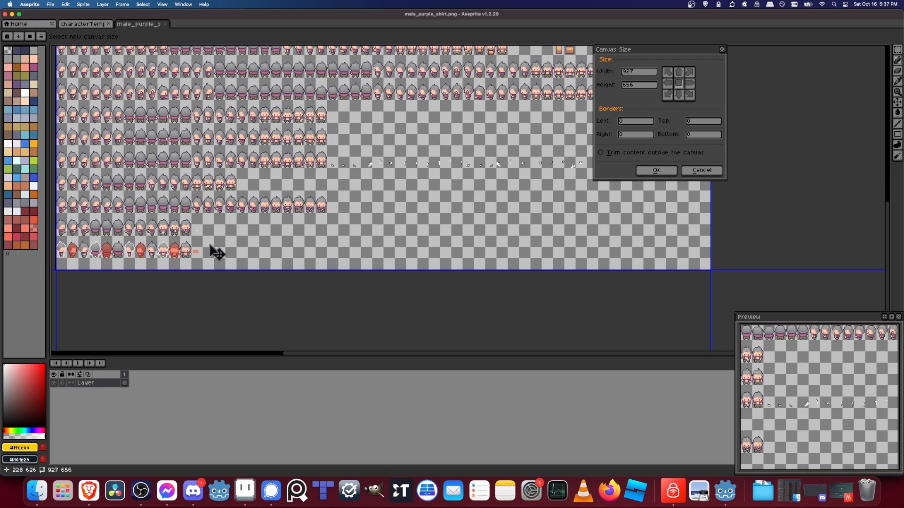
middle_drag(571, 185, 428, 265)
middle_drag(535, 145, 471, 175)
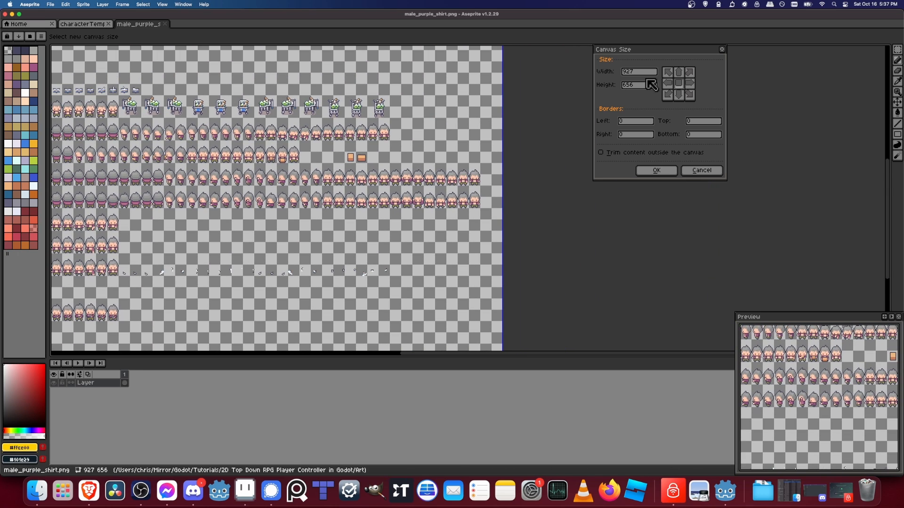
- Anchor the canvas at its top-left corner and crop its right edge to a width of 896 pixels
click(668, 73)
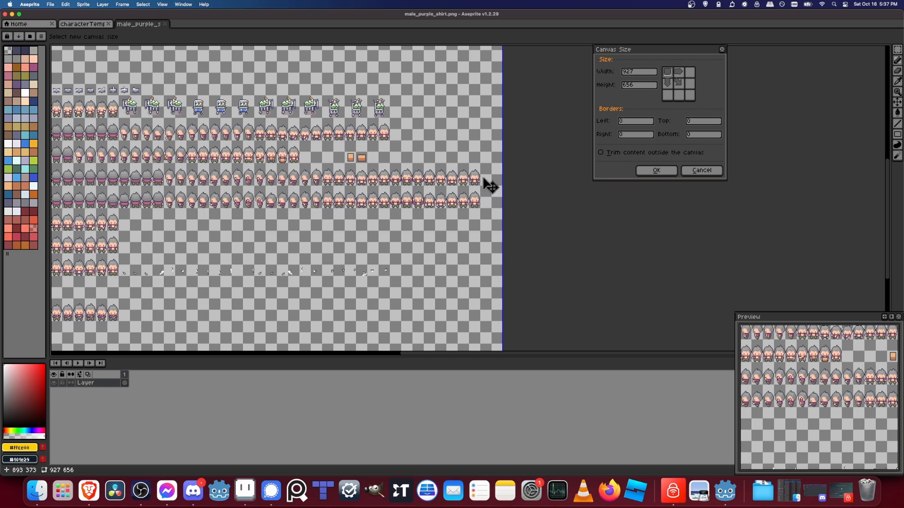
middle_drag(484, 186, 573, 196)
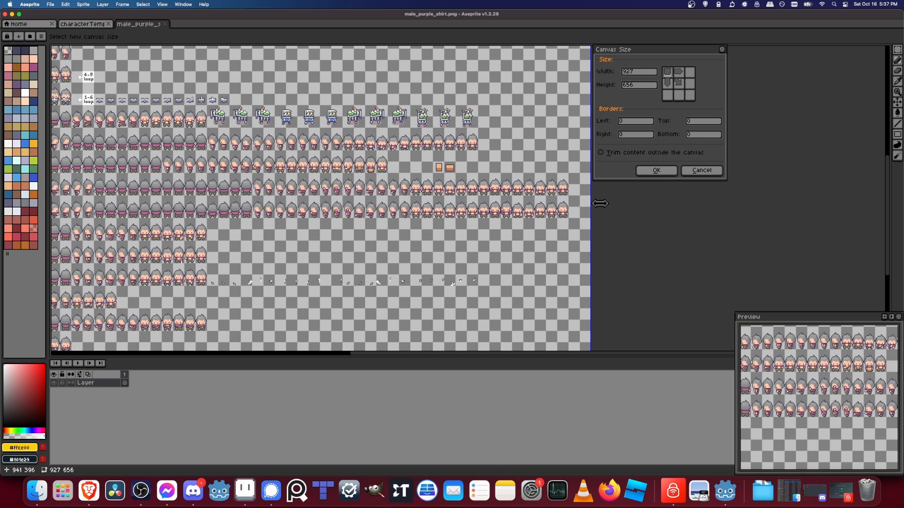
middle_drag(526, 222, 535, 140)
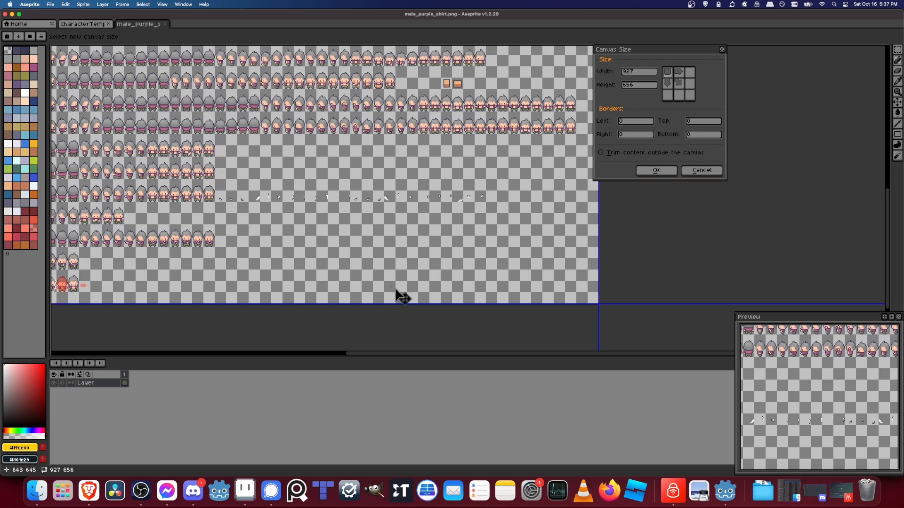
middle_drag(343, 229, 413, 195)
middle_drag(267, 89, 420, 278)
middle_drag(240, 82, 302, 232)
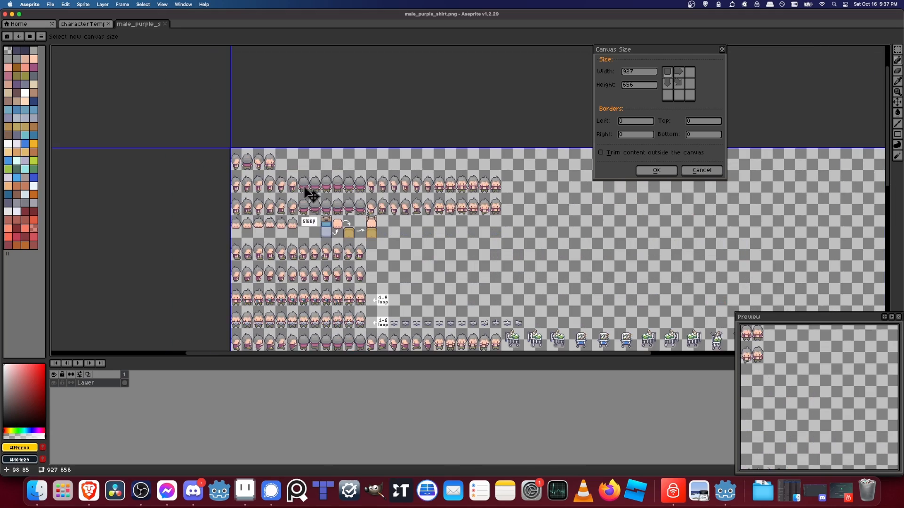
middle_drag(390, 235, 292, 110)
middle_drag(466, 244, 311, 116)
middle_drag(475, 196, 307, 149)
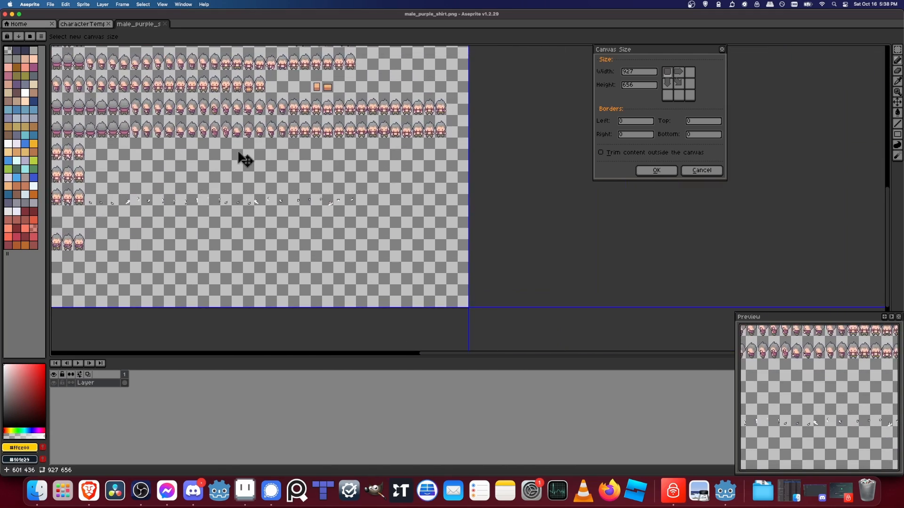
scroll(461, 154, up, 4)
drag(514, 137, 404, 136)
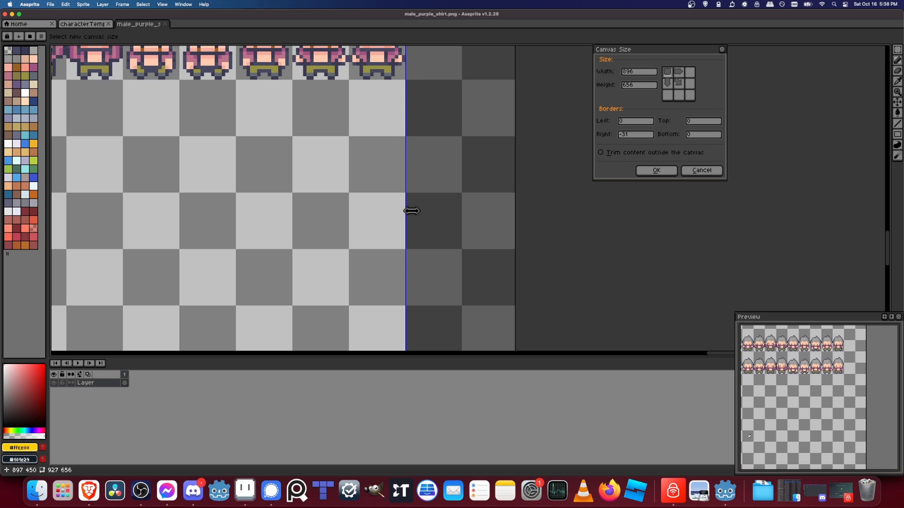
- Crop the canvas's bottom edge to a height of 640 pixels, just below the last character row, and apply the new size
scroll(369, 201, left, 10)
scroll(319, 212, down, 4)
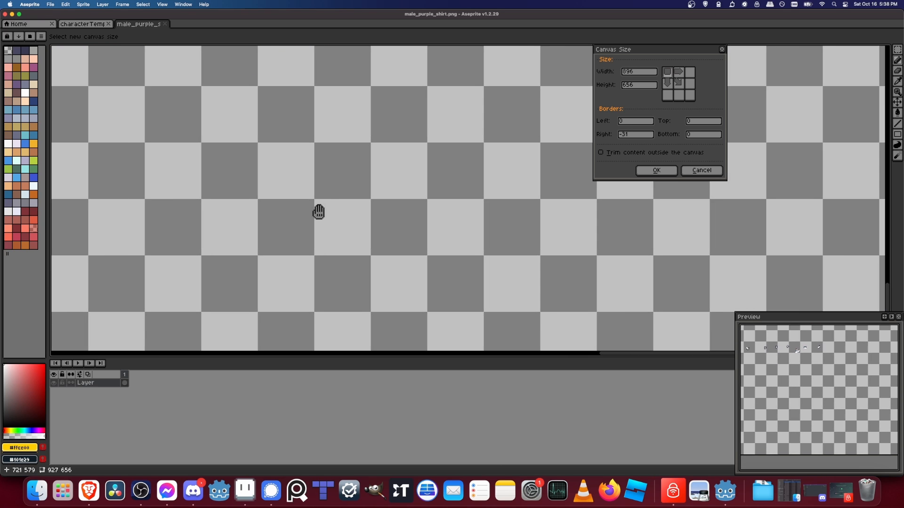
scroll(333, 185, down, 1)
scroll(325, 188, left, 10)
scroll(282, 205, up, 1)
drag(277, 214, 296, 157)
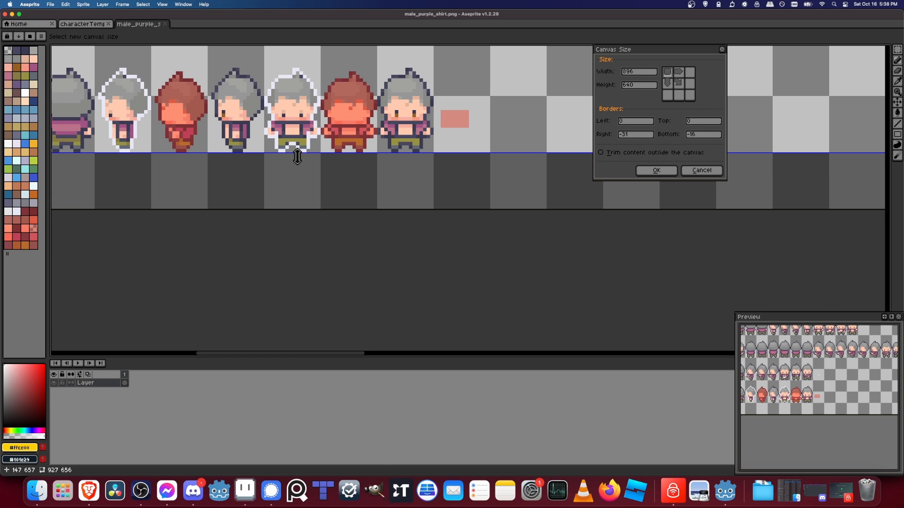
scroll(508, 288, down, 4)
middle_drag(601, 255, 291, 281)
middle_drag(567, 169, 546, 282)
middle_drag(402, 180, 561, 258)
click(656, 170)
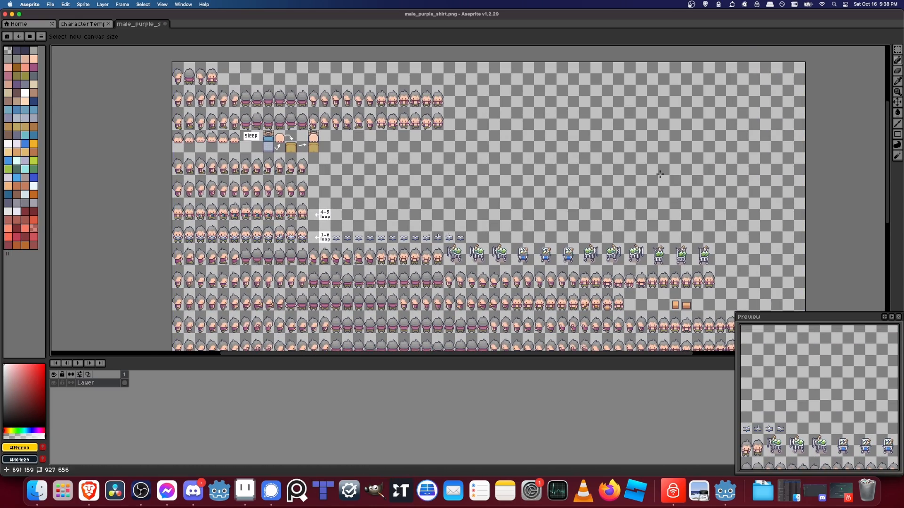
- Accept a 16 by 16 grid and display it over the sprite sheet
middle_drag(841, 145, 793, 124)
click(122, 5)
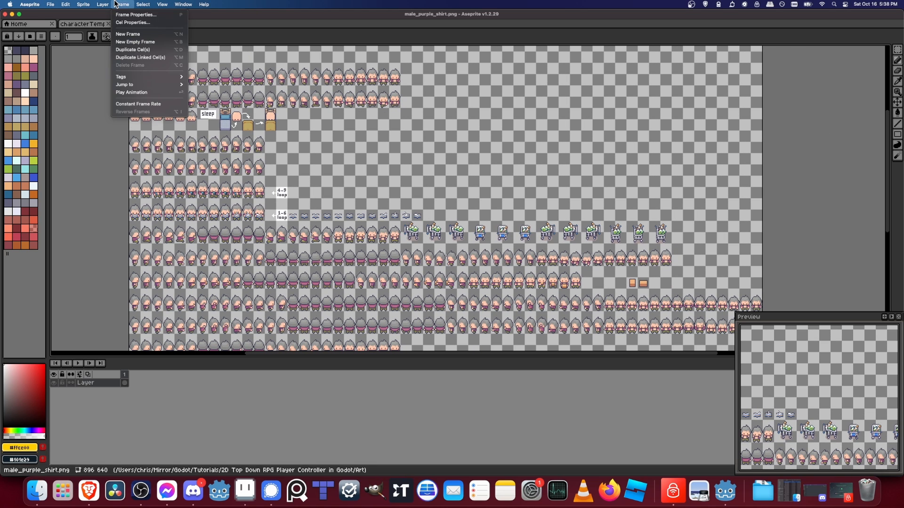
mouse_move(171, 46)
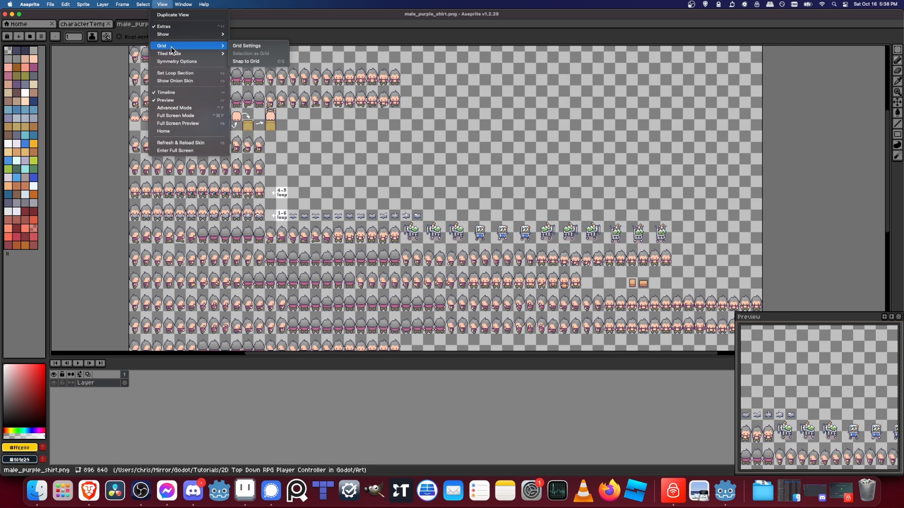
click(236, 47)
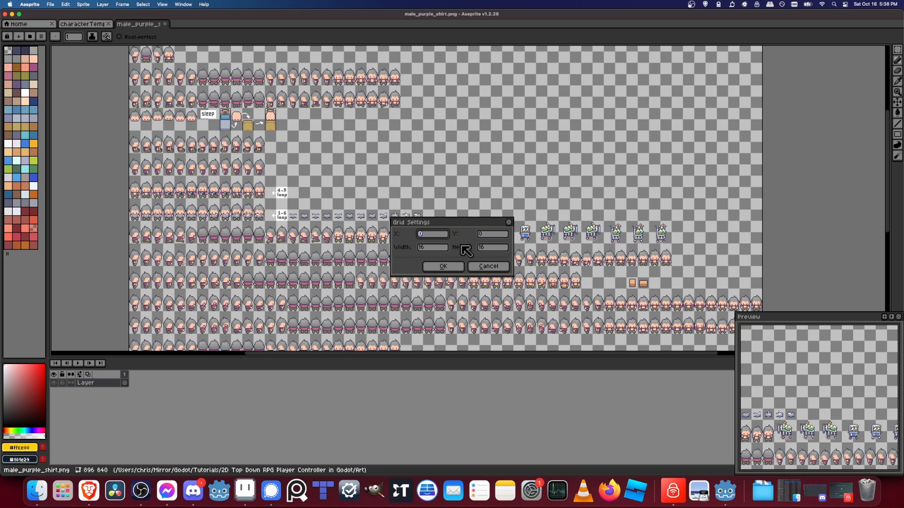
click(461, 265)
click(162, 4)
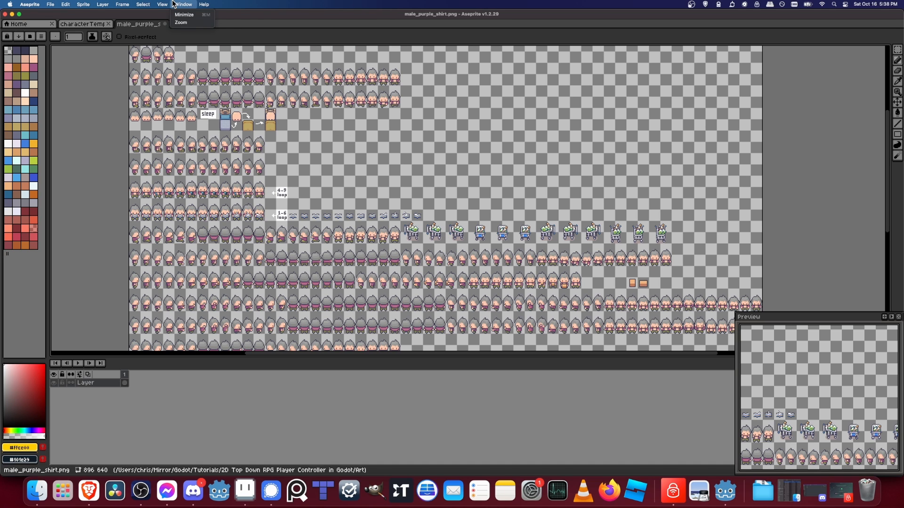
mouse_move(176, 35)
click(254, 49)
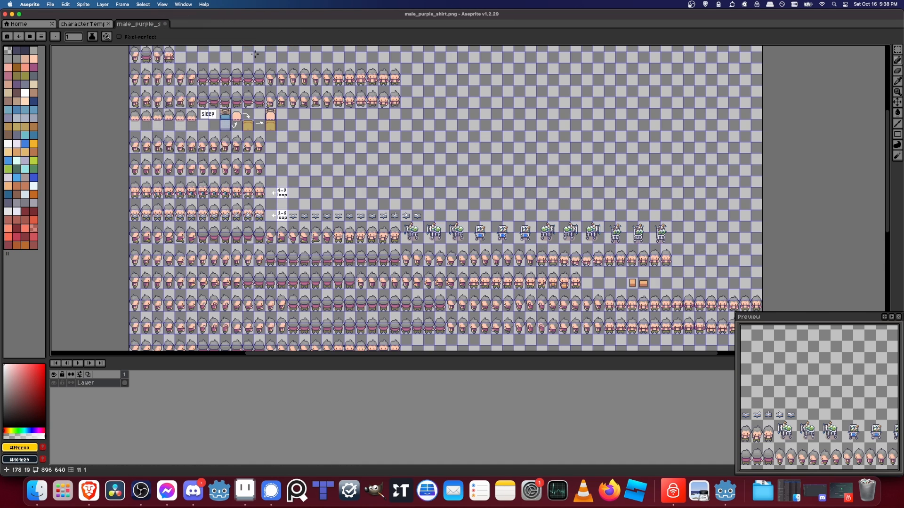
- Examine how the character frames align with the grid cells, out to the sheet's last column and bottom row
scroll(278, 202, up, 5)
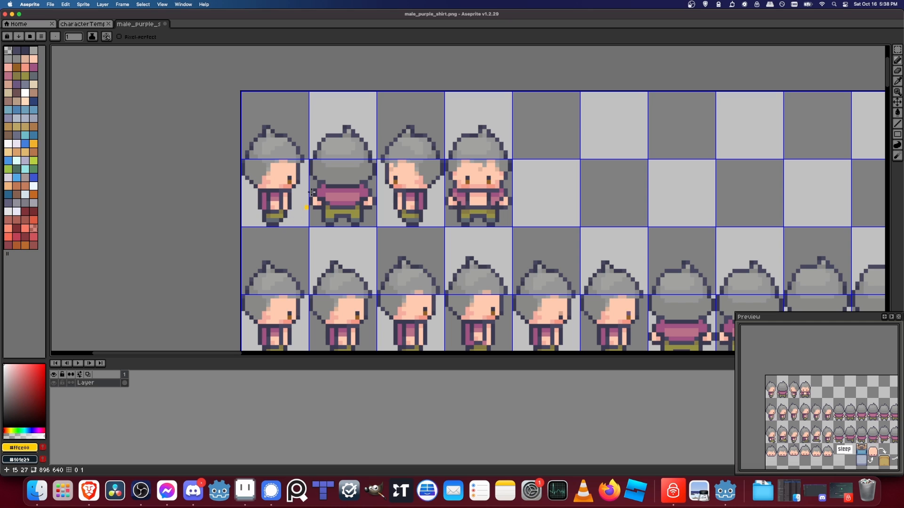
middle_drag(289, 207, 227, 209)
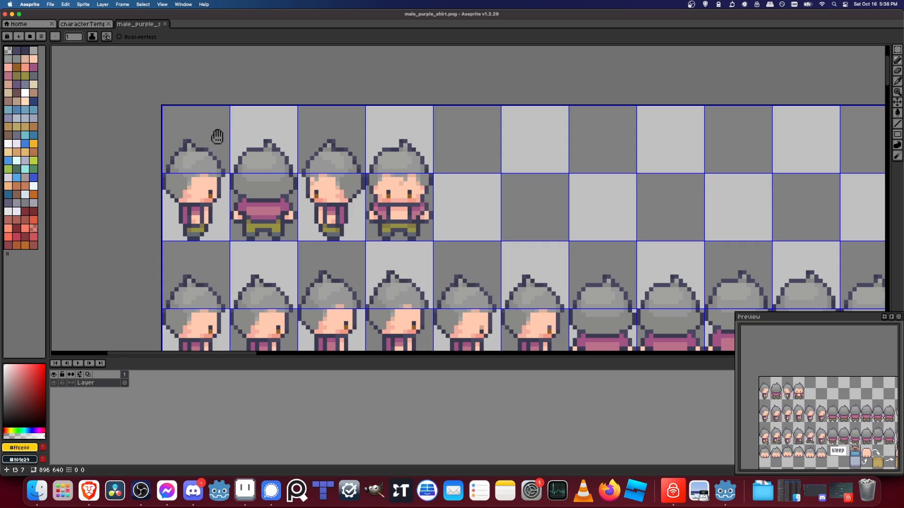
middle_drag(218, 137, 137, 129)
scroll(114, 149, down, 6)
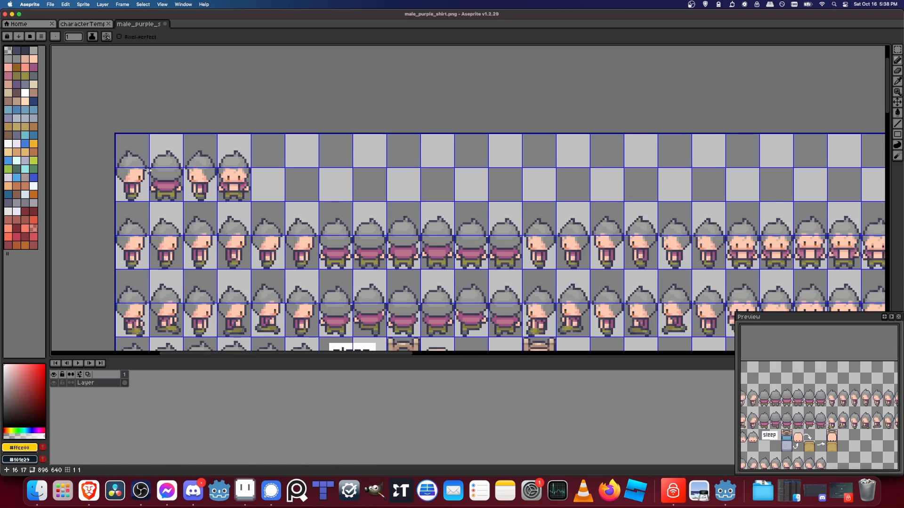
scroll(338, 178, up, 6)
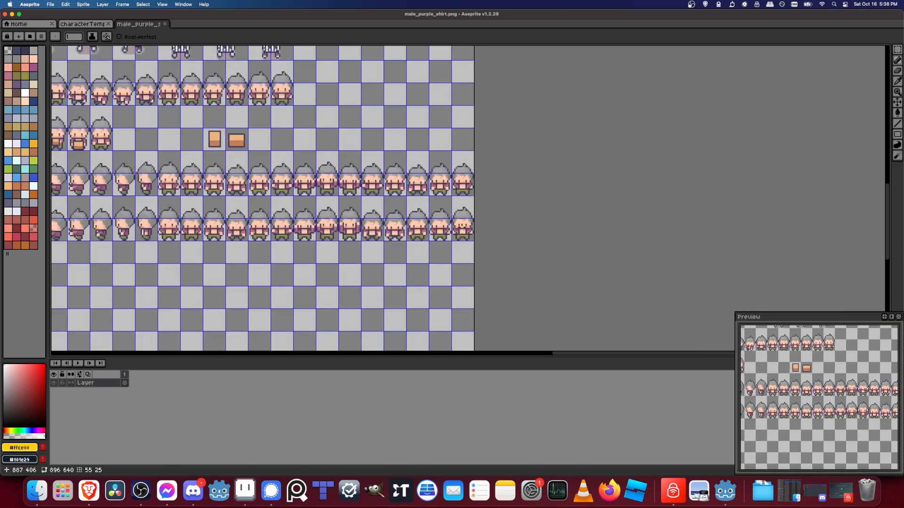
scroll(450, 161, down, 10)
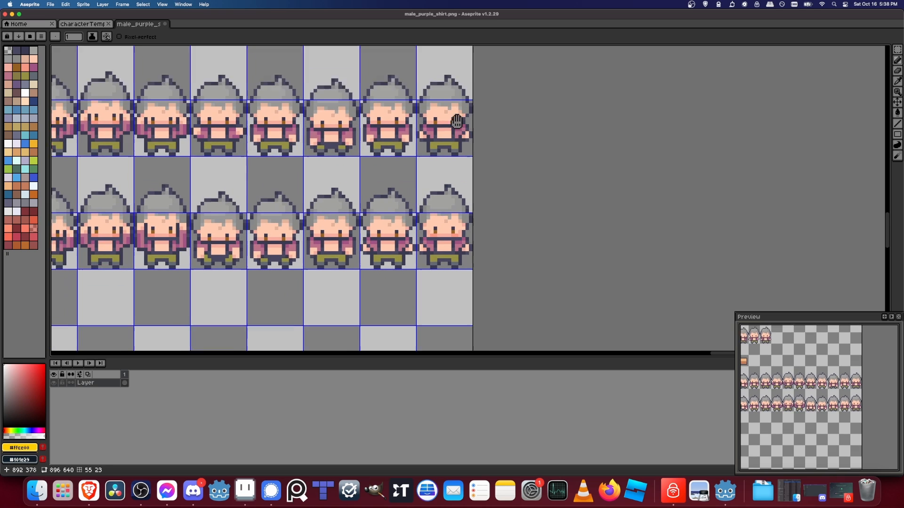
middle_drag(446, 133, 485, 160)
scroll(470, 146, down, 1)
middle_drag(480, 219, 603, 117)
middle_drag(474, 154, 562, 107)
middle_drag(419, 163, 549, 81)
middle_drag(391, 178, 692, 149)
scroll(494, 134, down, 1)
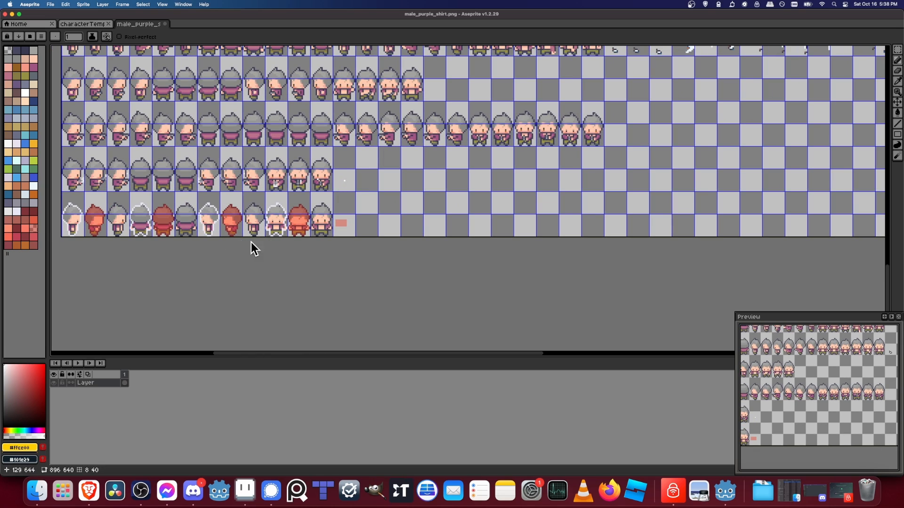
middle_drag(609, 226, 245, 213)
middle_drag(568, 177, 385, 307)
middle_drag(615, 145, 349, 240)
scroll(525, 146, down, 4)
scroll(427, 153, up, 3)
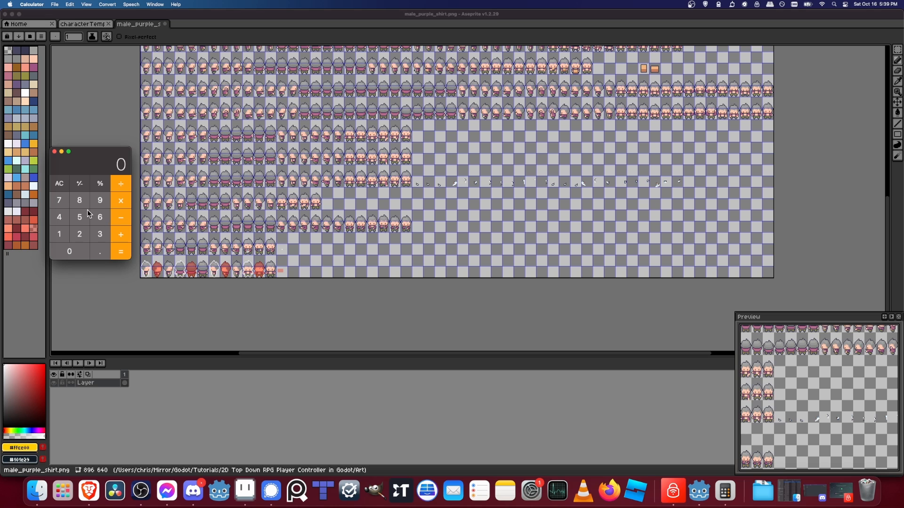
- In Calculator, divide the cropped sprite sheet's width by 56 to check the frame width
key(6)
click(120, 184)
text(56)
click(120, 253)
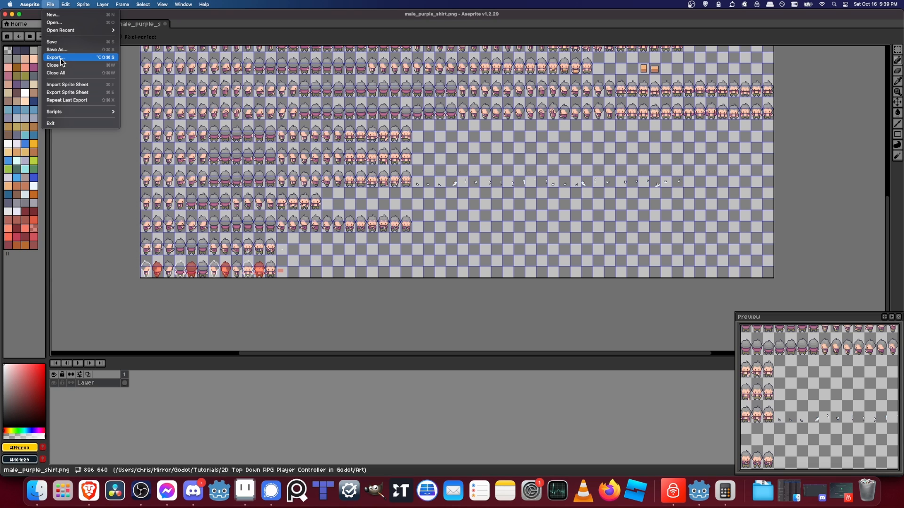
click(60, 59)
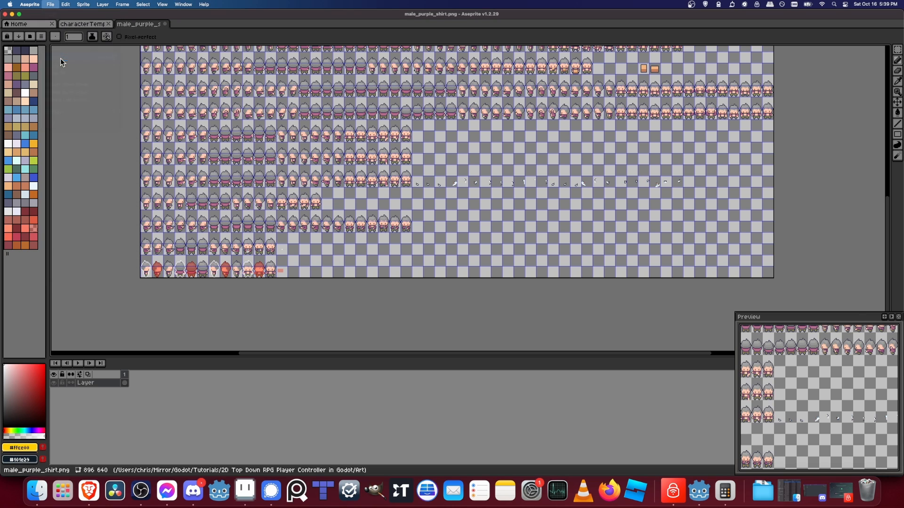
click(337, 154)
click(118, 80)
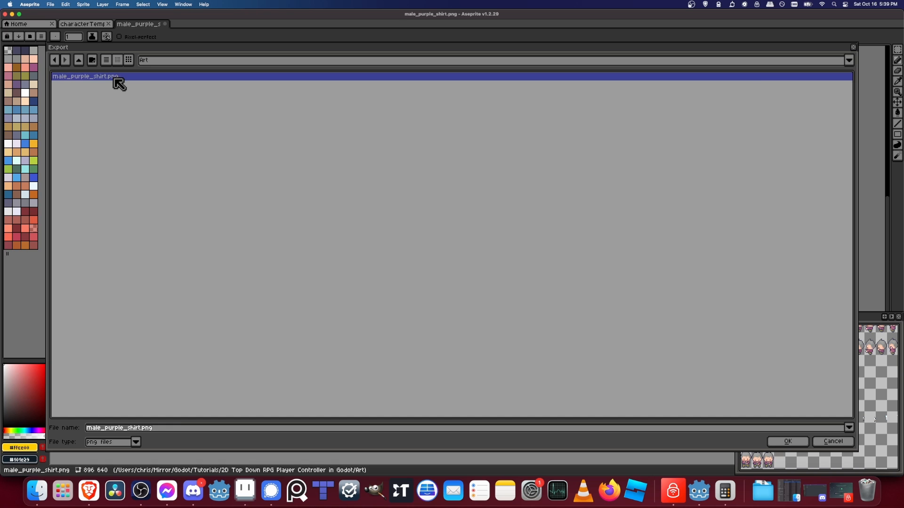
click(793, 441)
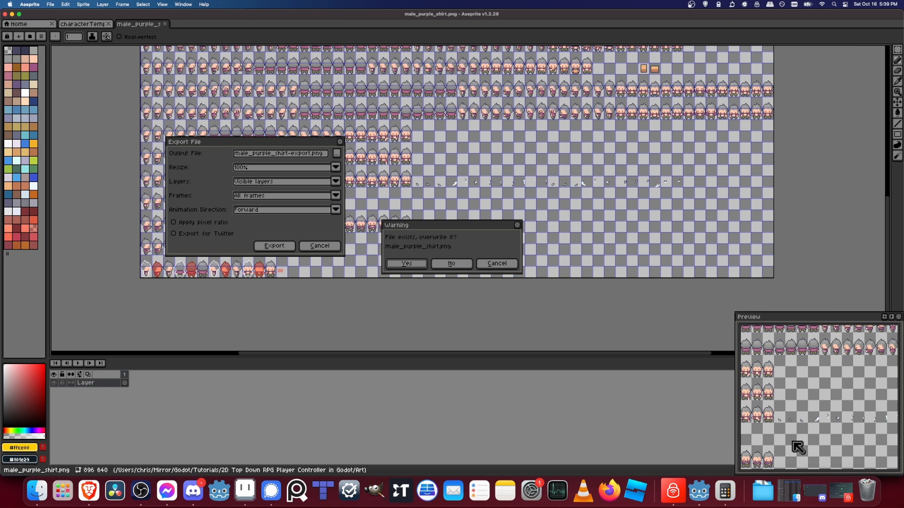
click(407, 263)
click(450, 265)
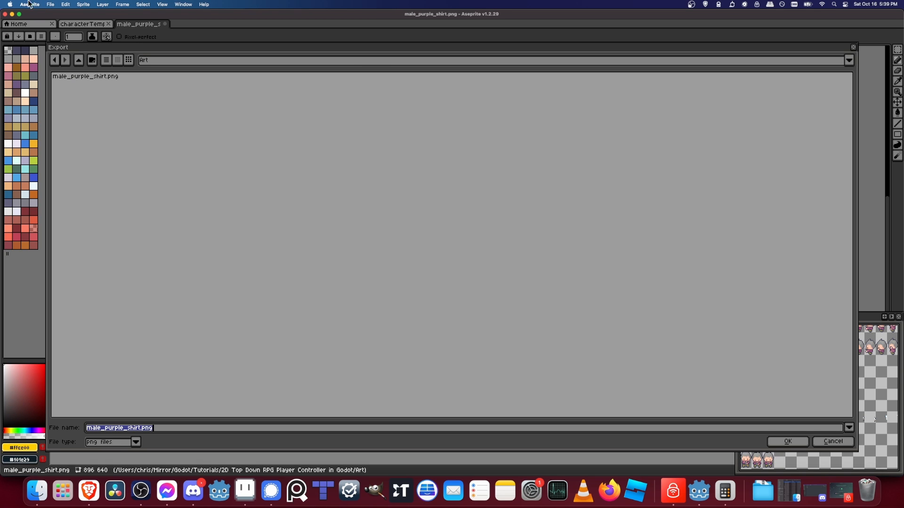
key(Escape)
key(Escape)
- Save the cropped sprite sheet as male_purple_shirt.png in the Art folder, overwriting the existing file
click(53, 5)
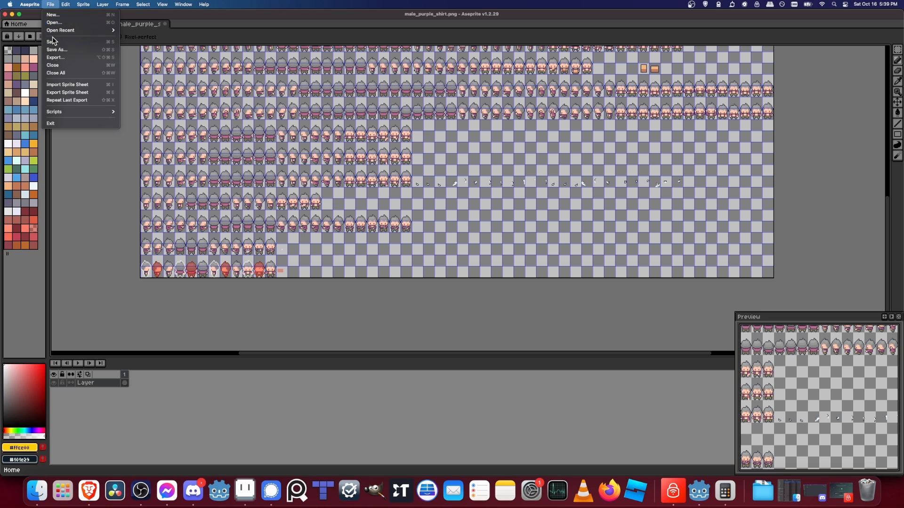
click(58, 50)
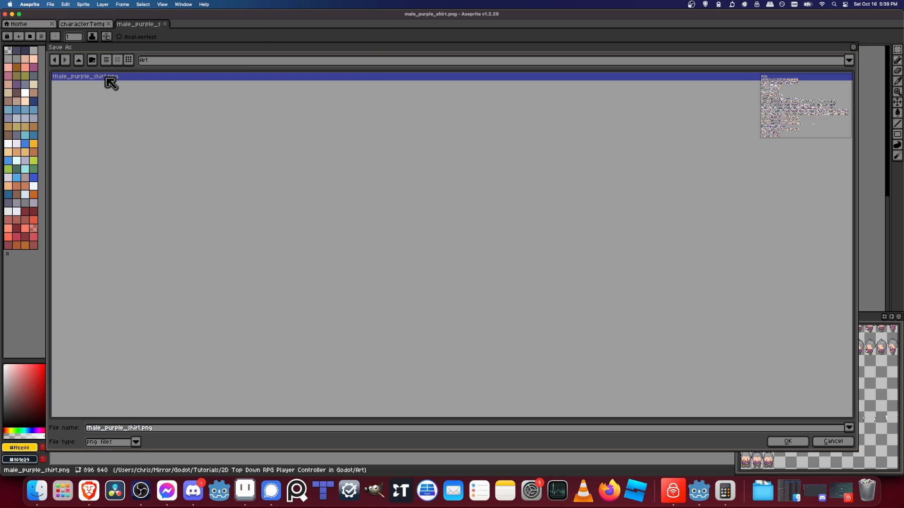
click(788, 443)
click(400, 265)
- Switch to Godot, set the Sprite's Hframes to 56 with Frame kept at 0, and save the Player scene
click(701, 487)
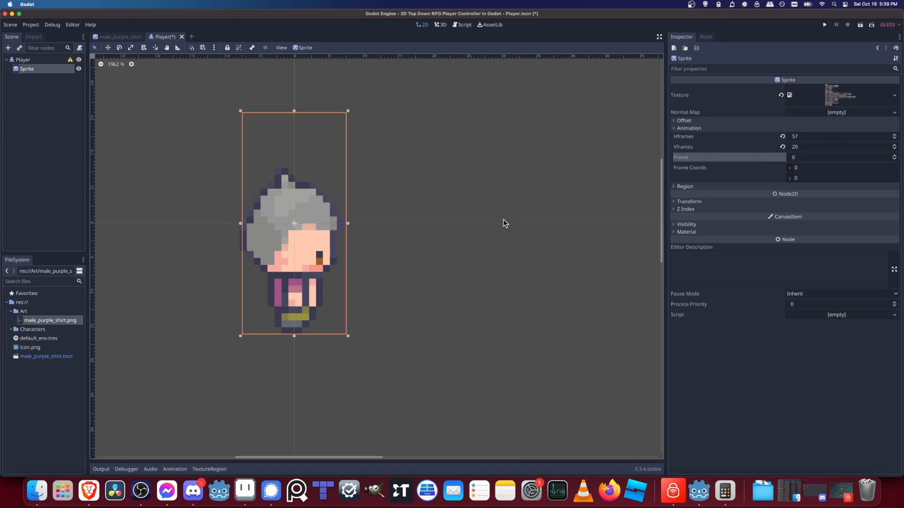
click(813, 138)
key(Return)
drag(791, 160, 761, 160)
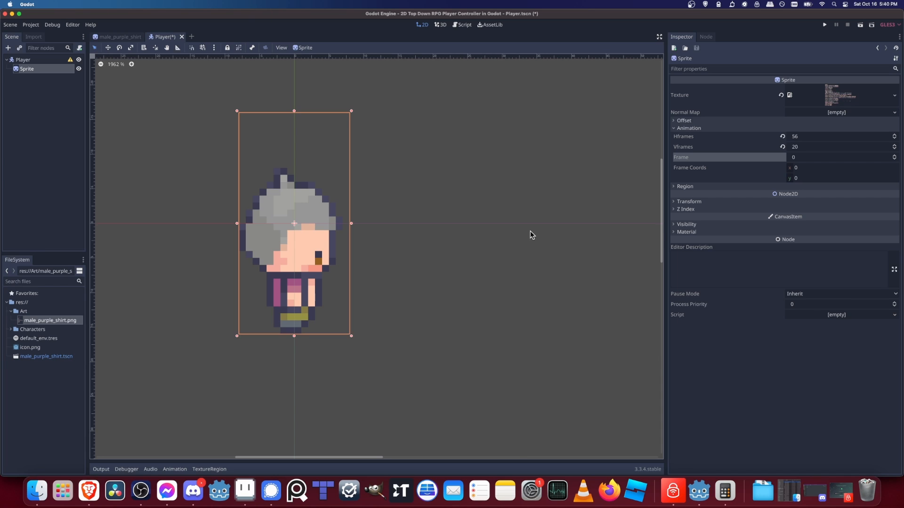
key(super+s)
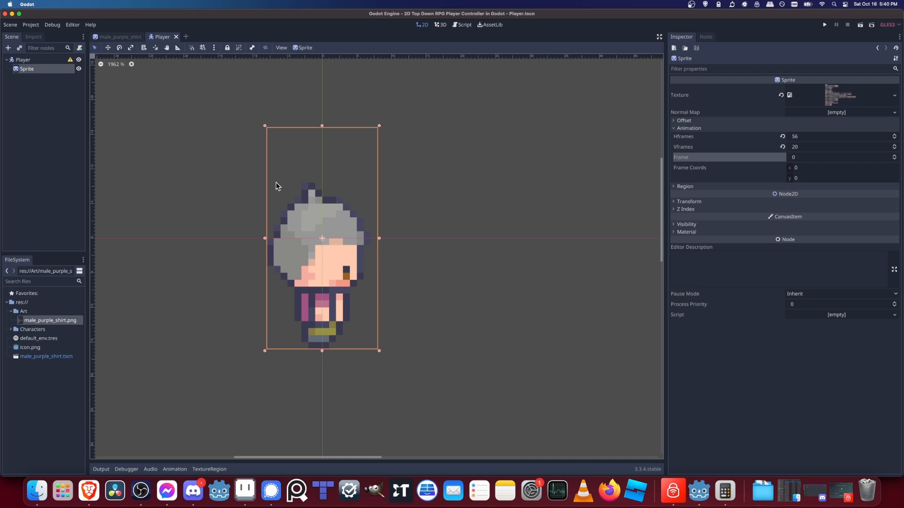
- Add an AnimationPlayer as a child node of Player
click(36, 60)
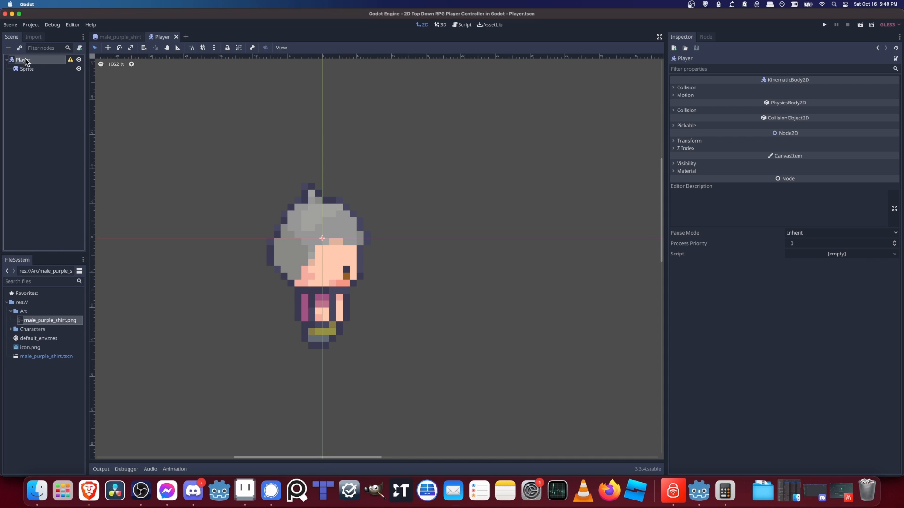
right_click(26, 59)
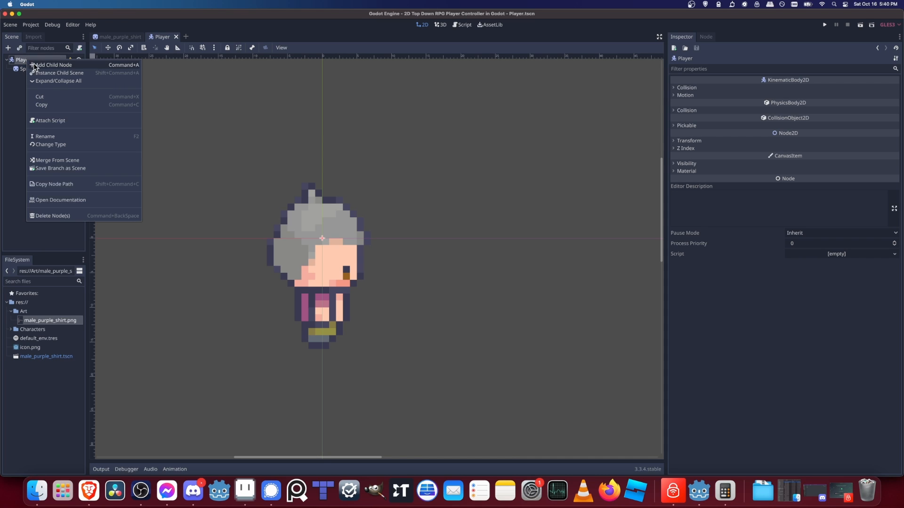
click(34, 66)
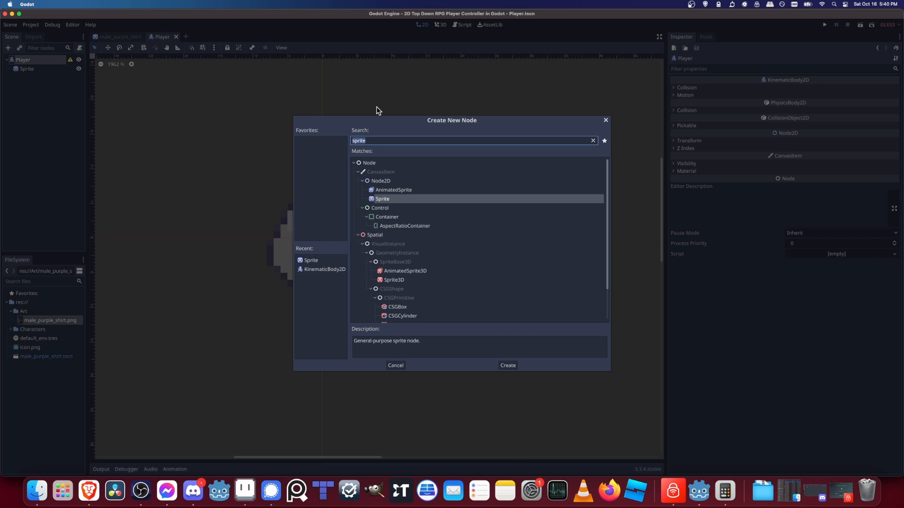
text(animationplayer)
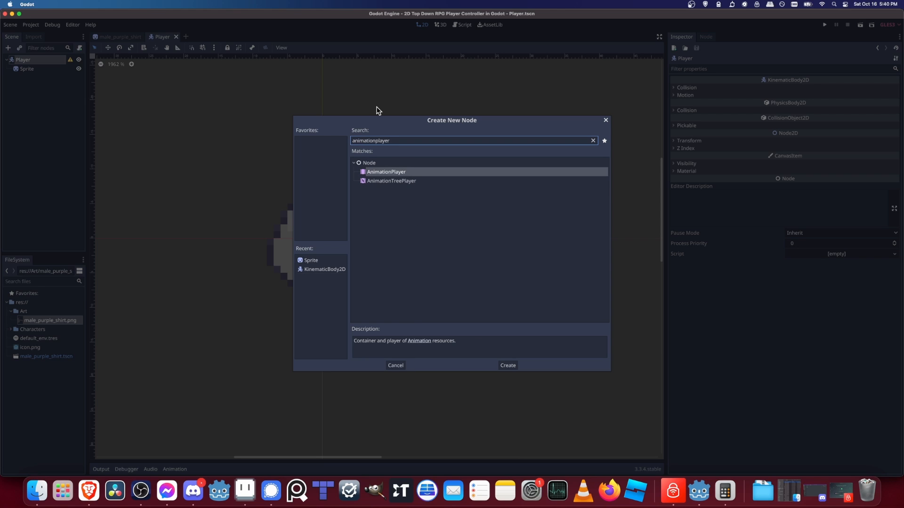
double_click(410, 172)
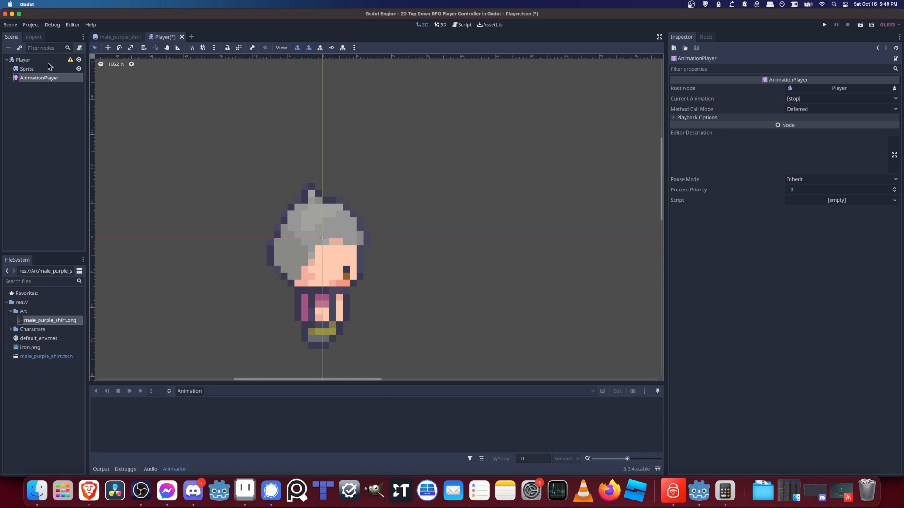
- Enlarge the animation editor, create a new animation named idle_right, and select the Sprite node
drag(202, 384, 202, 349)
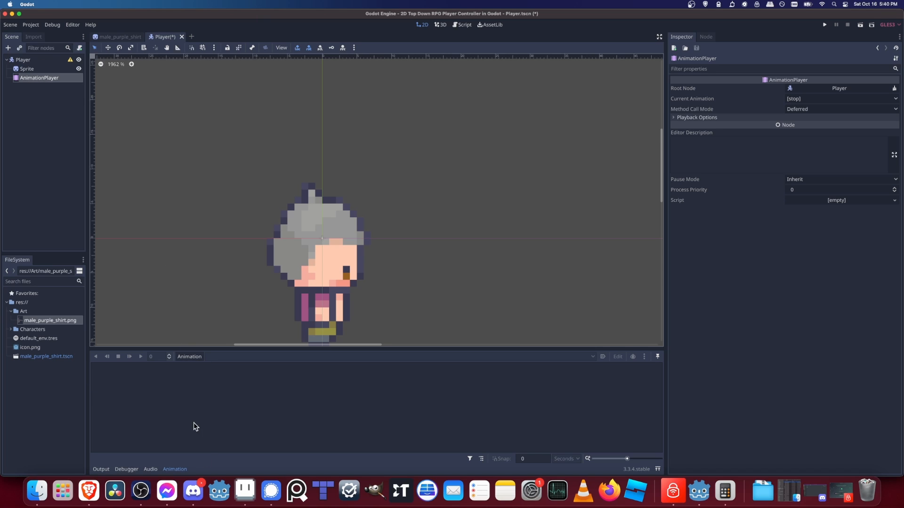
click(197, 360)
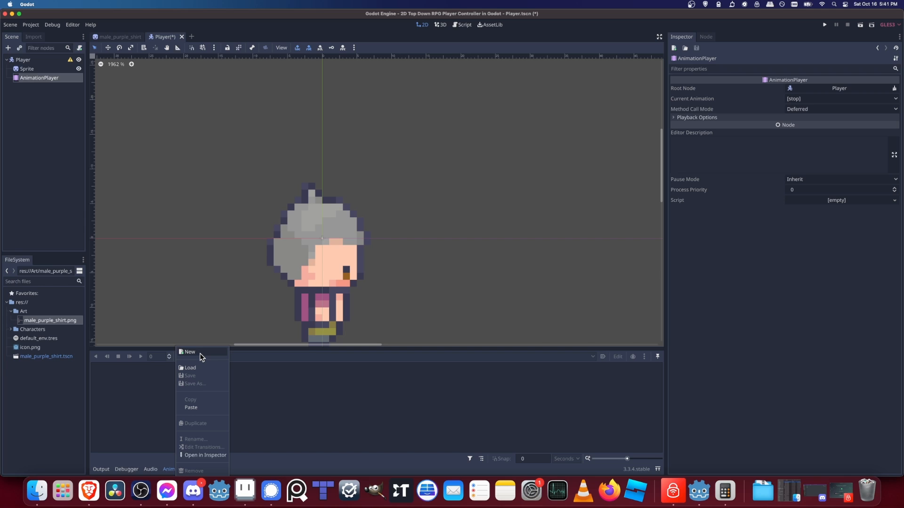
click(190, 352)
text(idle_righ)
text(t)
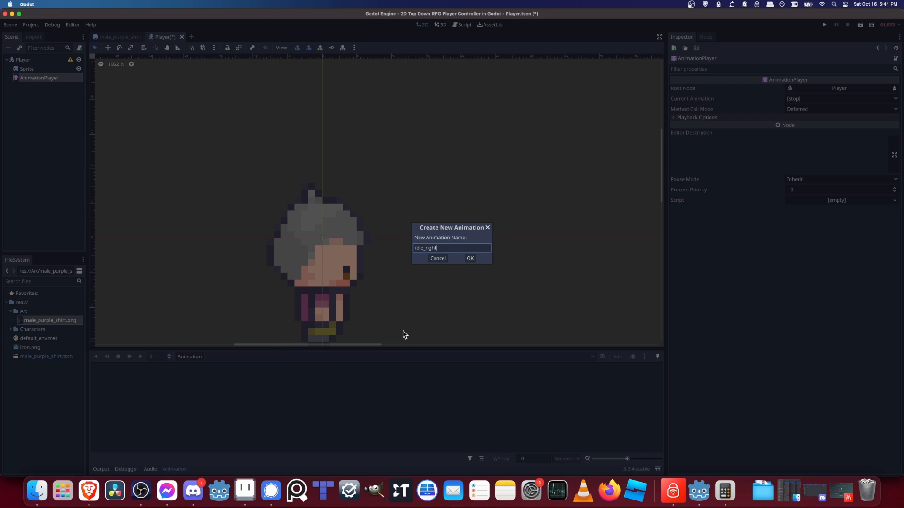
key(Return)
click(313, 301)
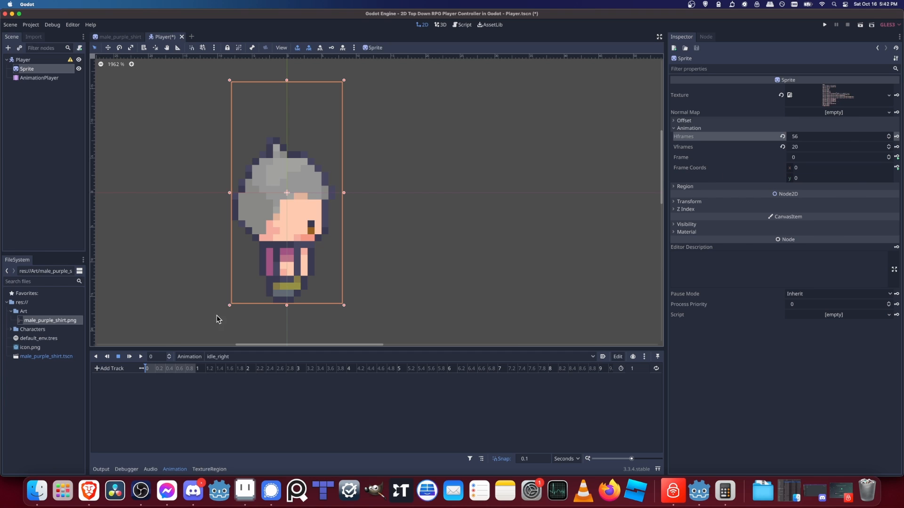
click(111, 369)
click(117, 380)
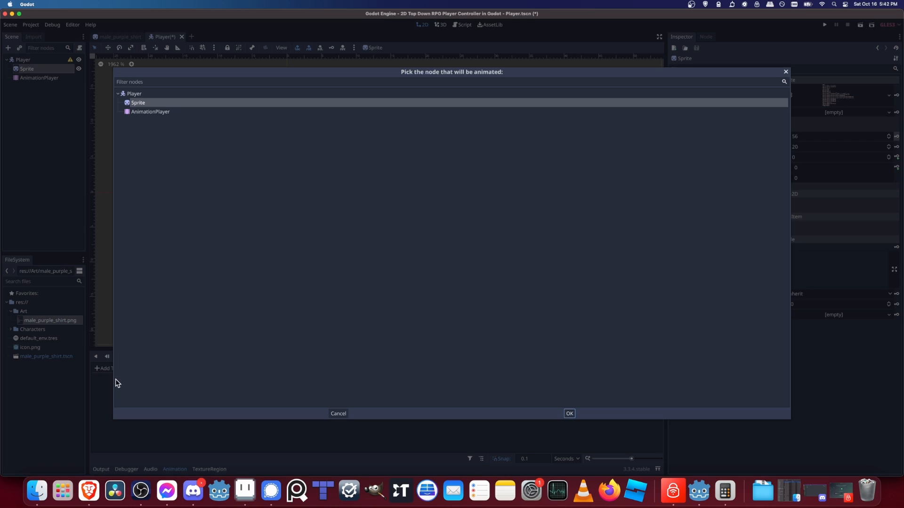
double_click(157, 103)
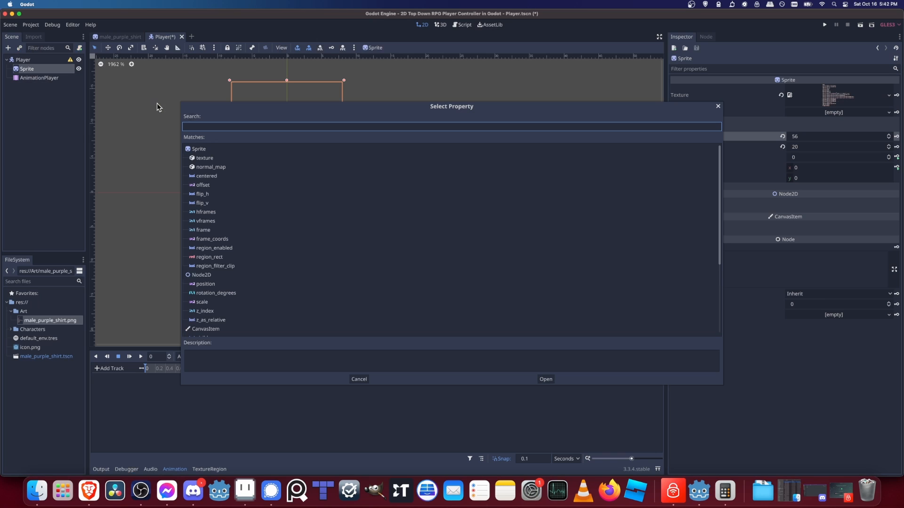
drag(287, 109, 218, 91)
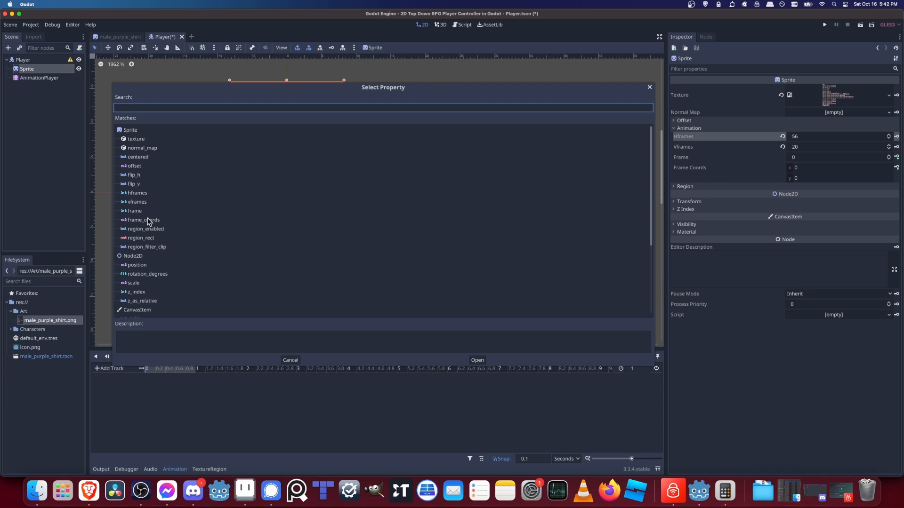
drag(194, 87, 191, 79)
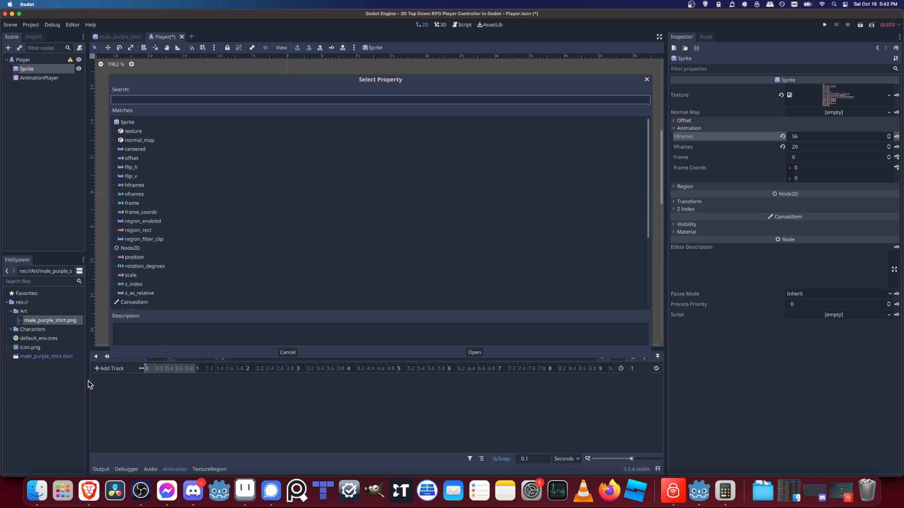
click(287, 352)
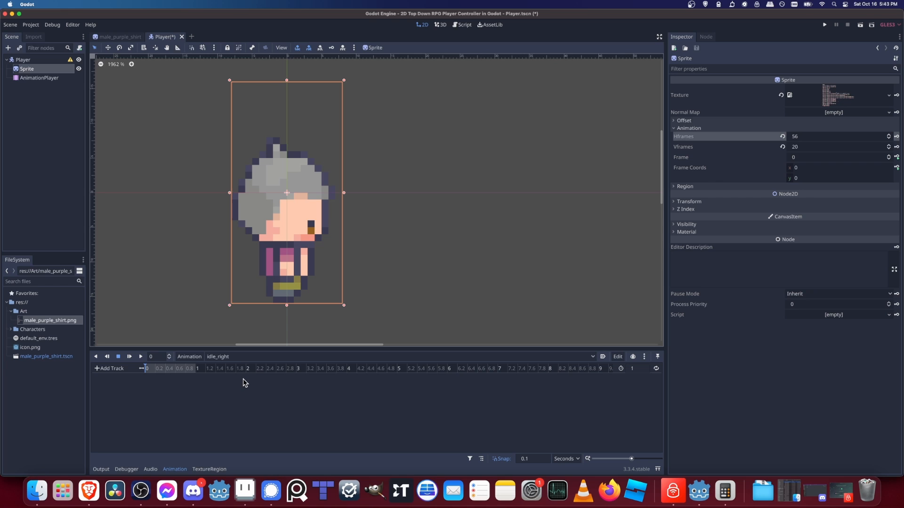
- Key the Sprite's Frame Coords at (0, 0) at time 0 in a new track, and scrub the timeline to check it
click(897, 167)
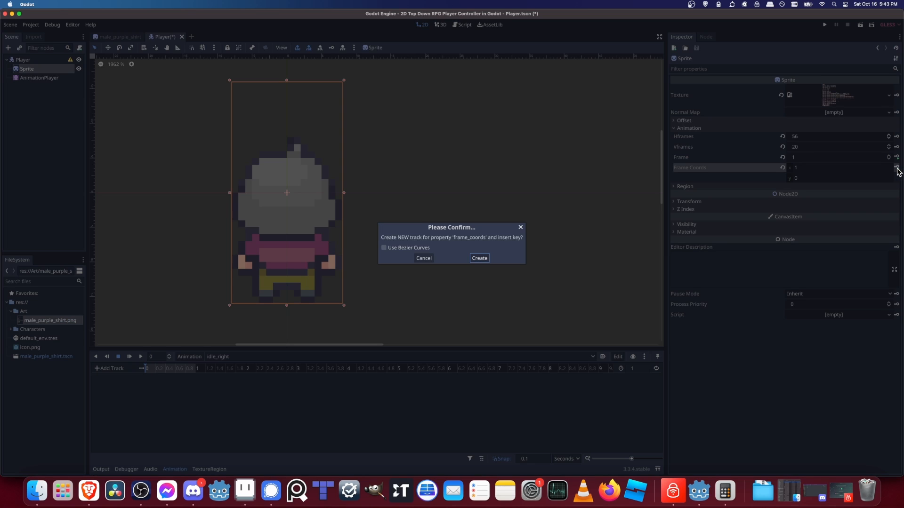
click(480, 259)
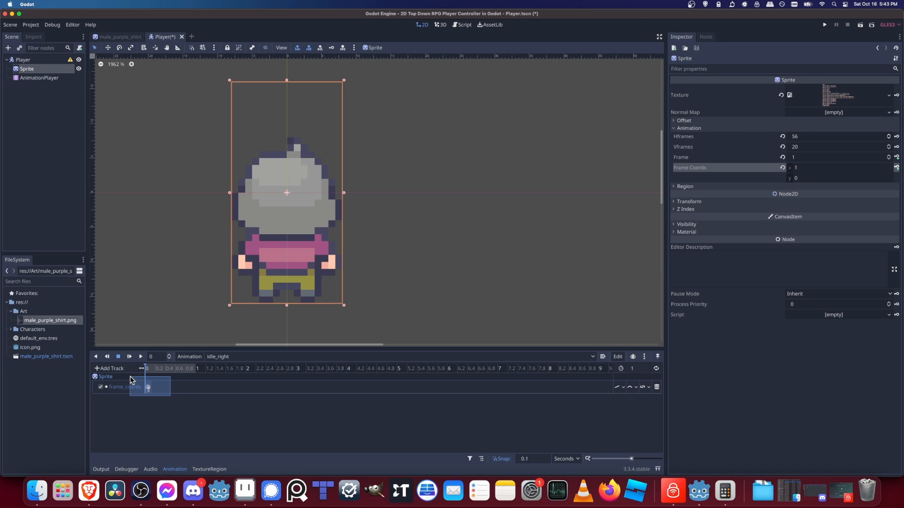
click(148, 387)
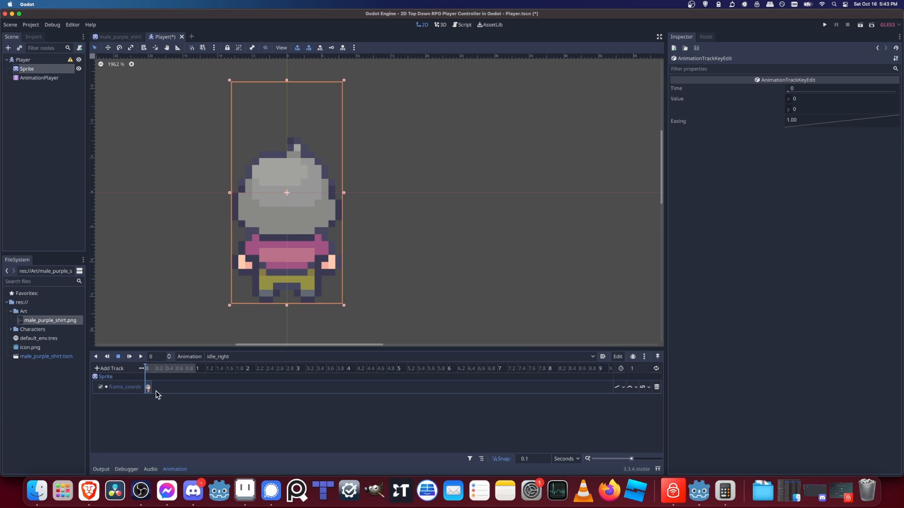
click(160, 369)
click(186, 369)
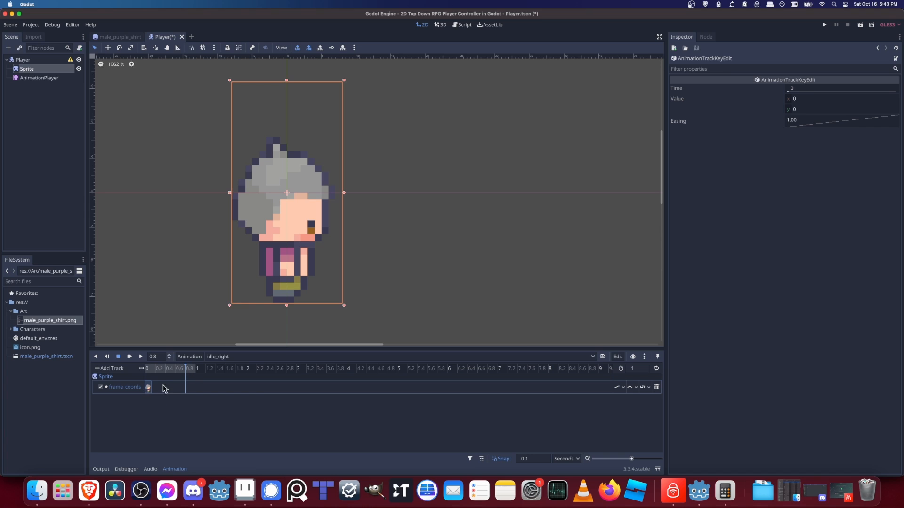
click(149, 369)
- Set the frame_coords track's update mode to Discrete and save the scene
click(623, 387)
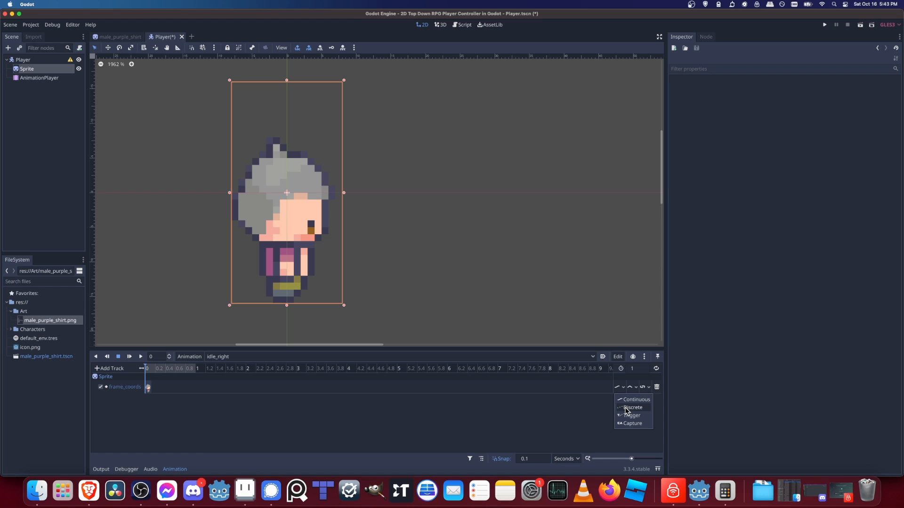
click(631, 408)
key(super+s)
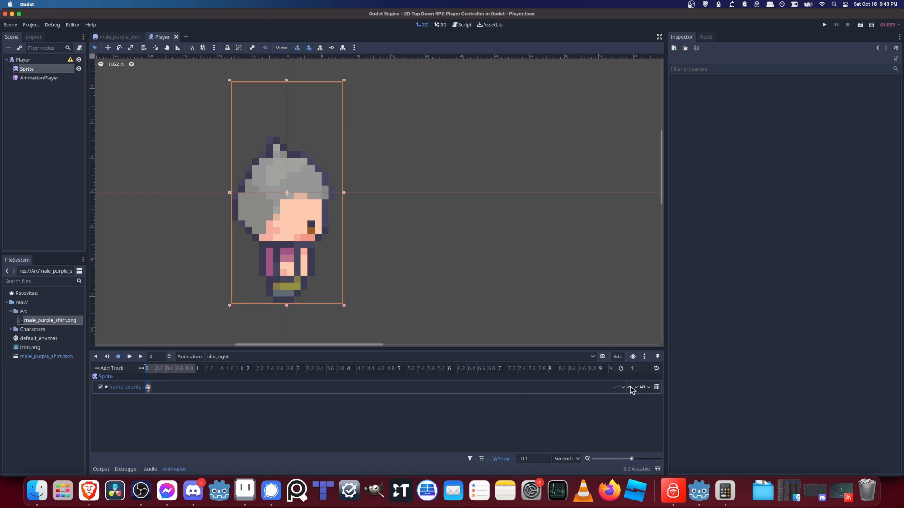
- Switch to Aseprite to examine the right-facing walk frames in the sprite sheet's upper rows, and return to Godot
key(super+Tab)
middle_drag(279, 179, 249, 195)
middle_drag(132, 196, 171, 257)
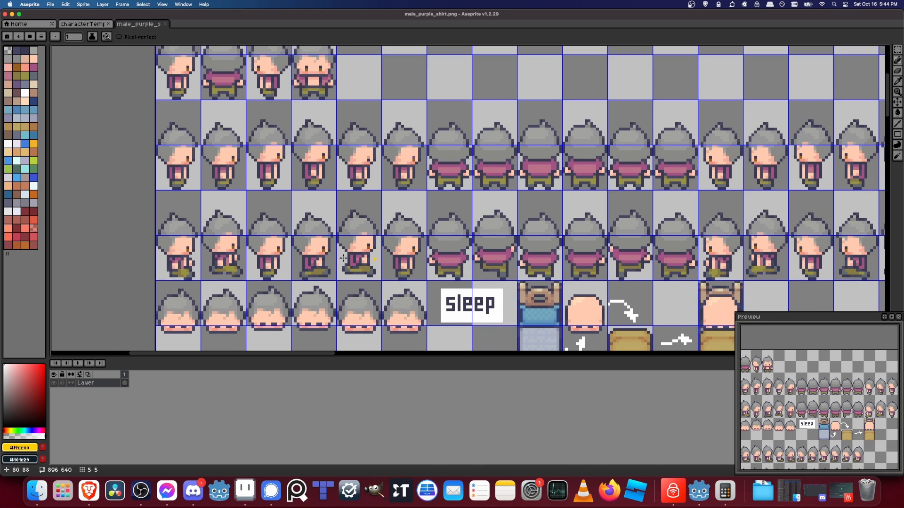
key(super+Tab)
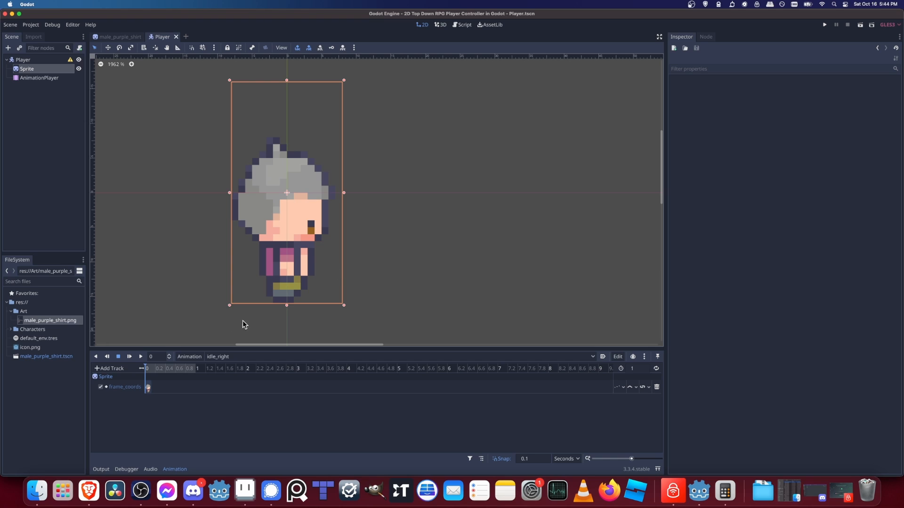
- Create a new animation named walk_right and select the Sprite node for keying
click(187, 358)
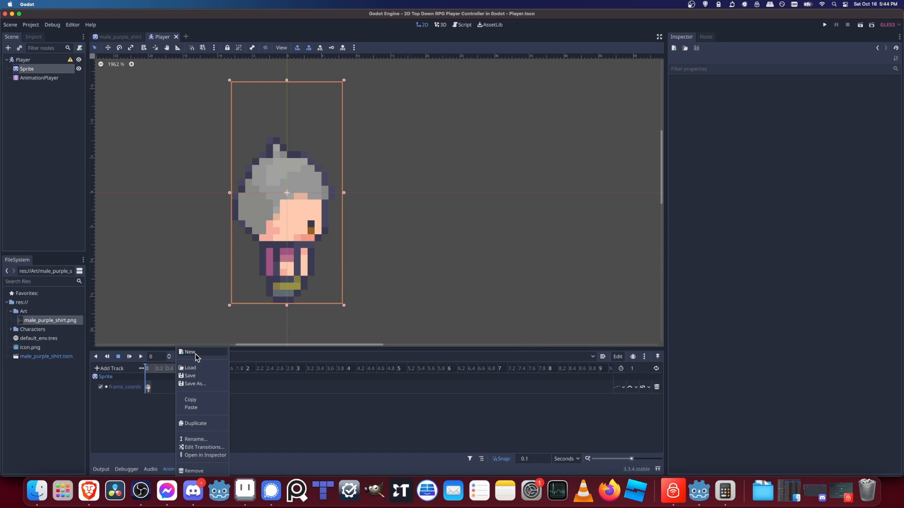
click(193, 353)
text(walk_right)
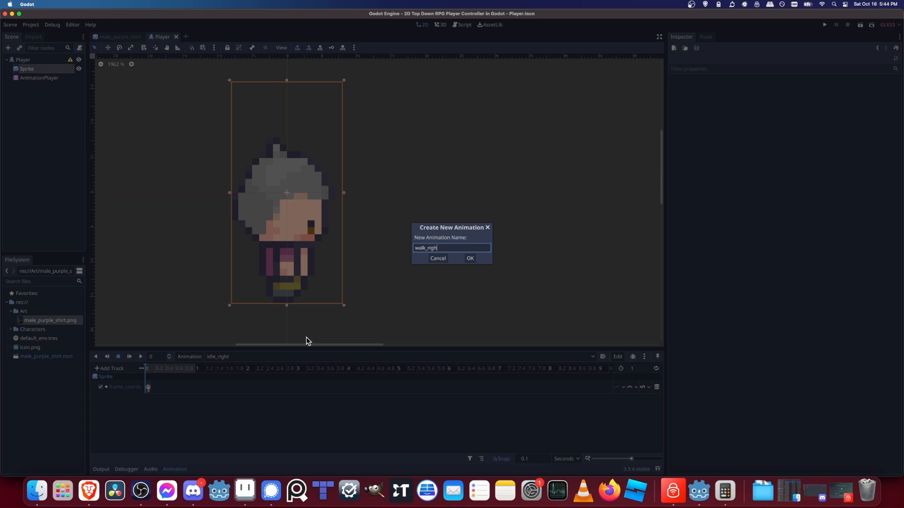
key(Return)
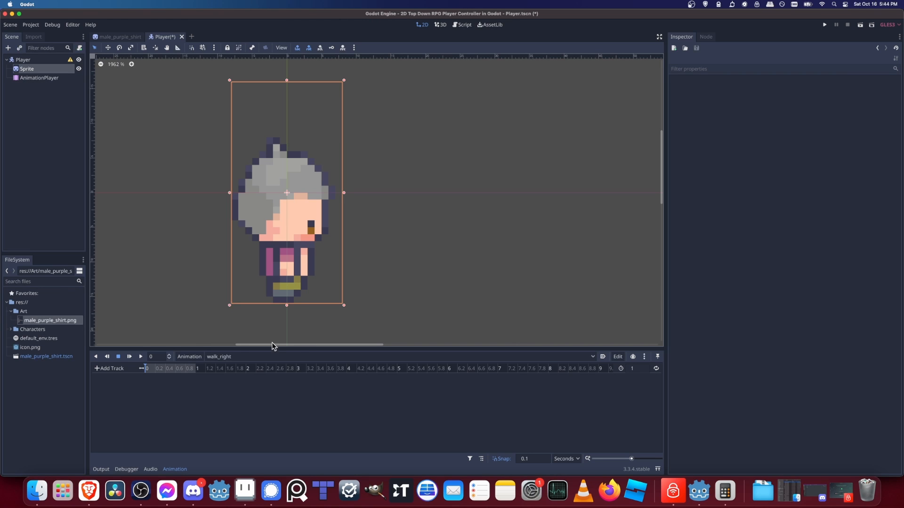
click(40, 69)
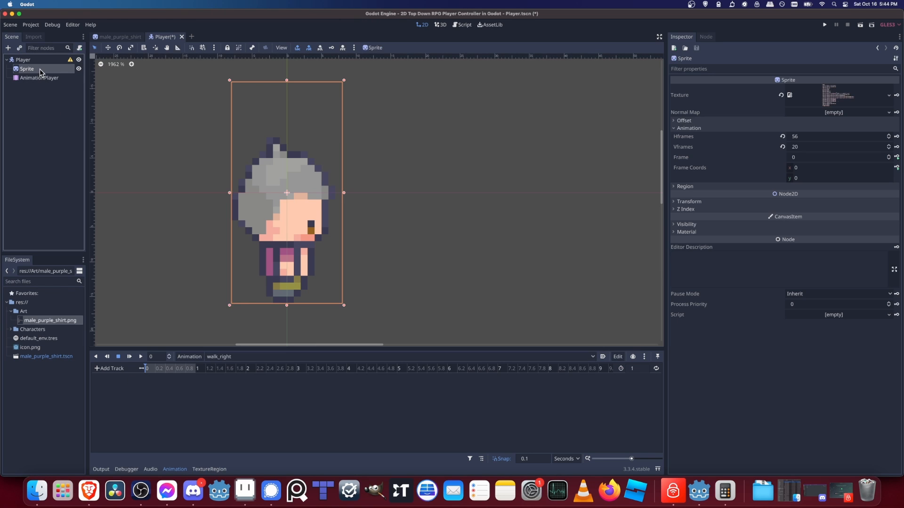
- Switch to Aseprite and examine the right-facing walk frames in the sprite sheet, tracing their row and columns
key(super+Tab)
mouse_move(392, 170)
middle_down()
mouse_move(385, 184)
mouse_move(408, 263)
mouse_move(386, 179)
middle_up()
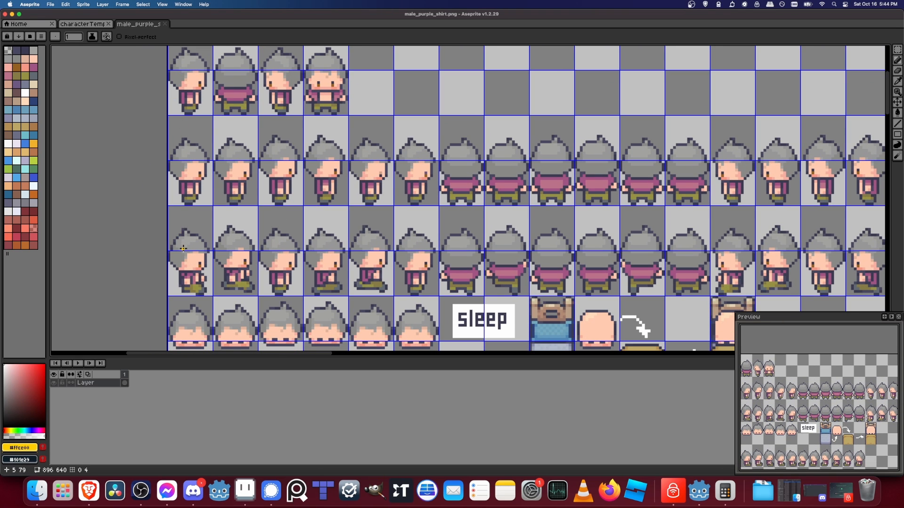
middle_drag(390, 260, 397, 301)
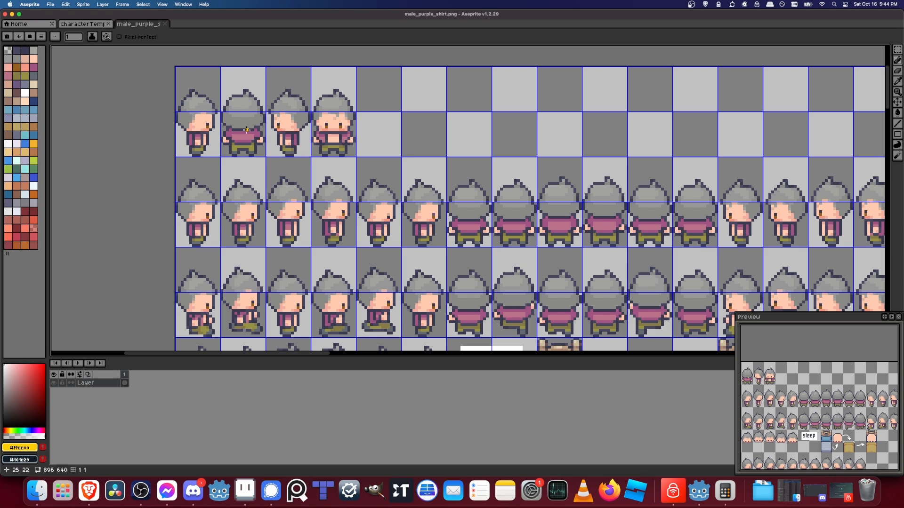
scroll(188, 229, down, 3)
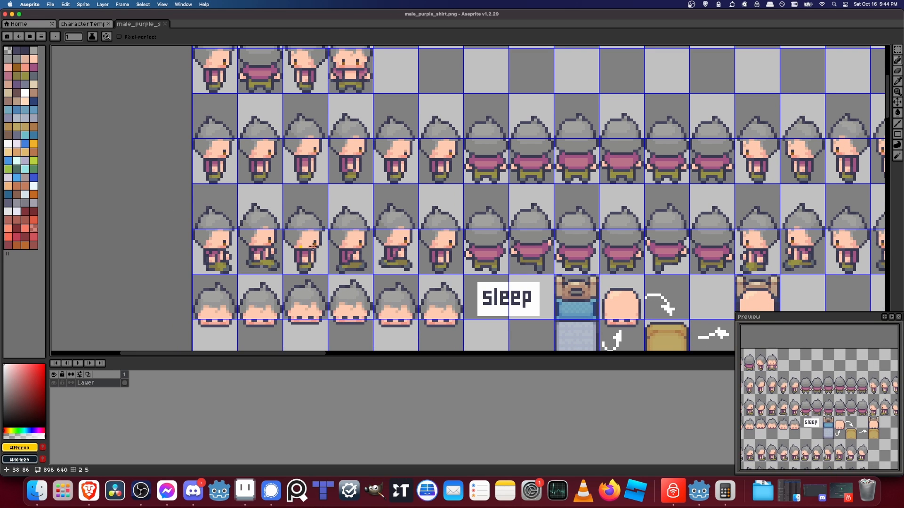
scroll(203, 230, right, 3)
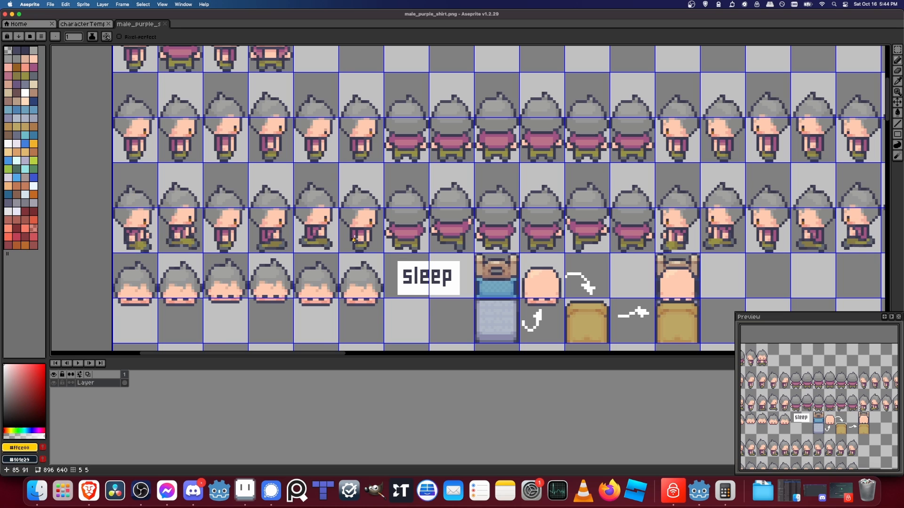
scroll(354, 240, down, 3)
scroll(217, 172, up, 2)
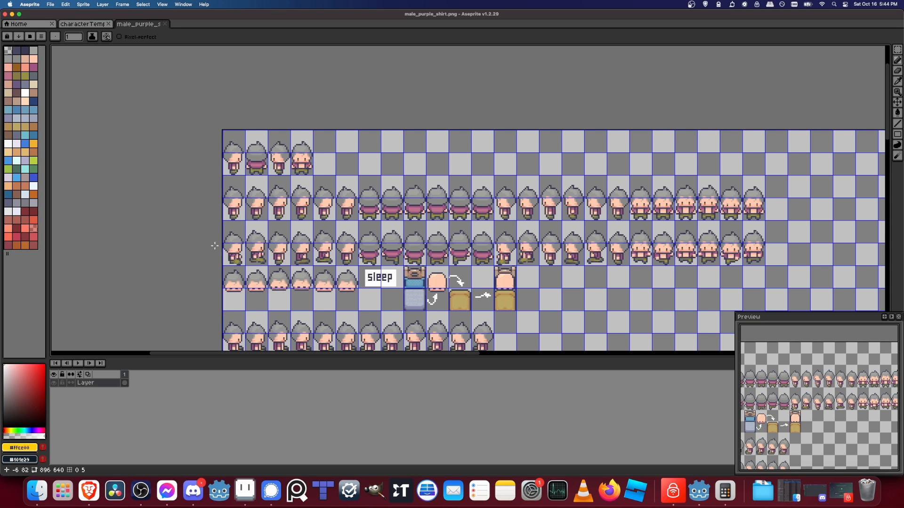
scroll(215, 247, down, 2)
scroll(215, 246, right, 1)
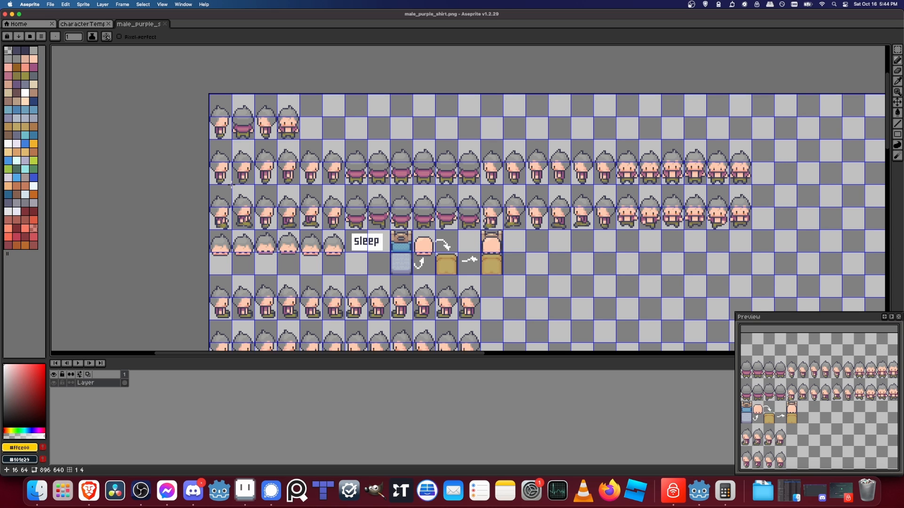
scroll(231, 186, down, 3)
scroll(250, 220, down, 1)
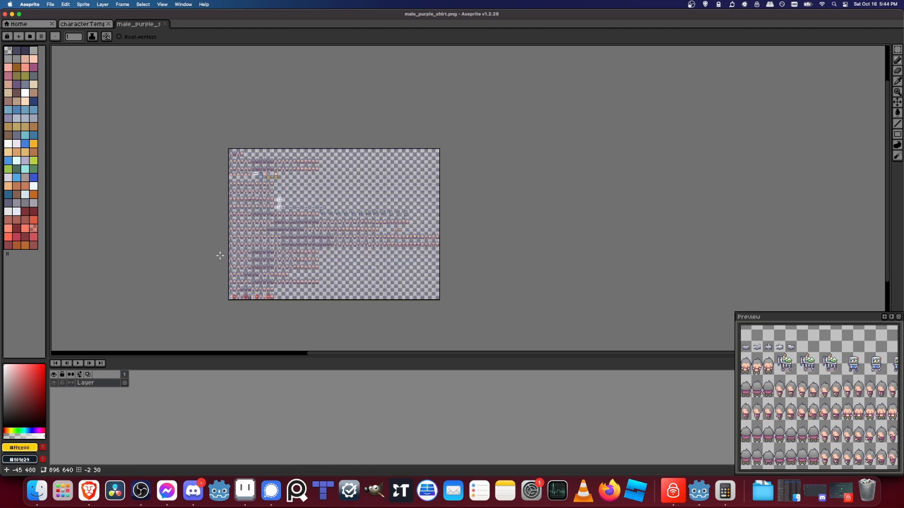
scroll(230, 174, up, 3)
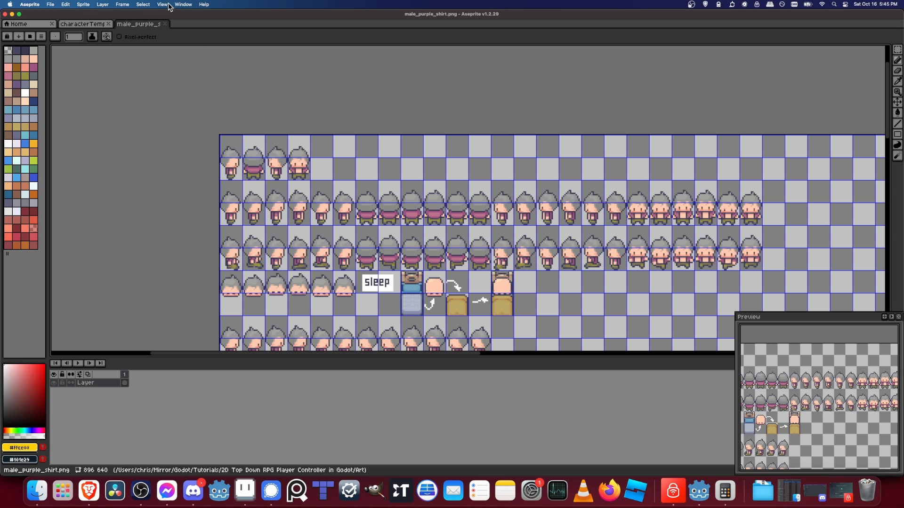
- Check the sprite sheet's grid settings, count the rows down to the walk frames, and return to Godot
click(169, 5)
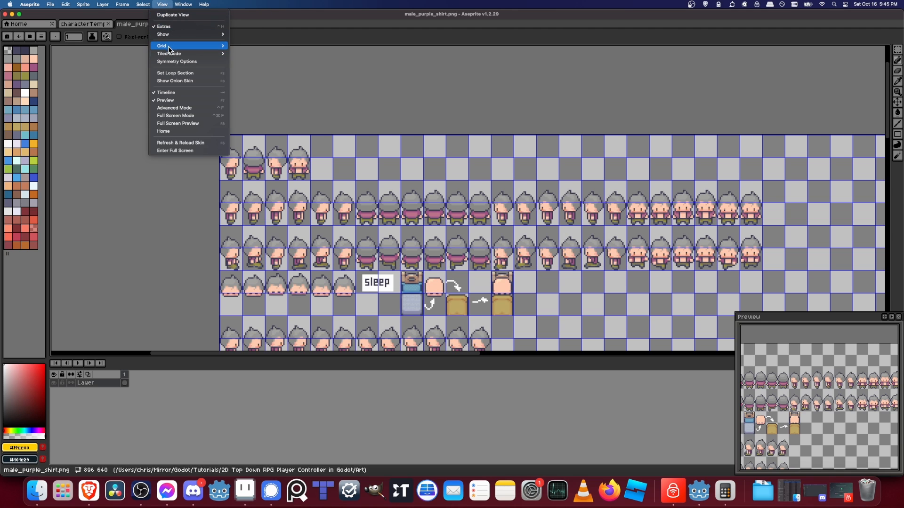
mouse_move(170, 47)
click(254, 46)
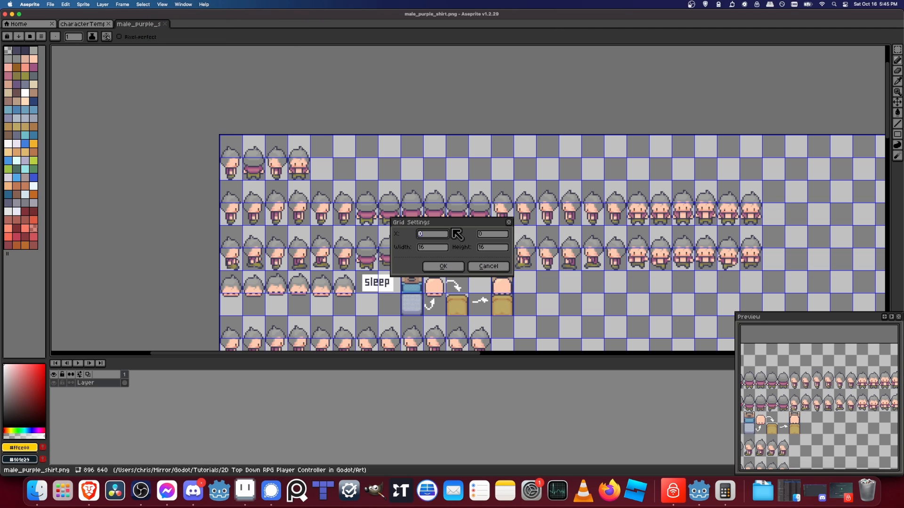
click(443, 267)
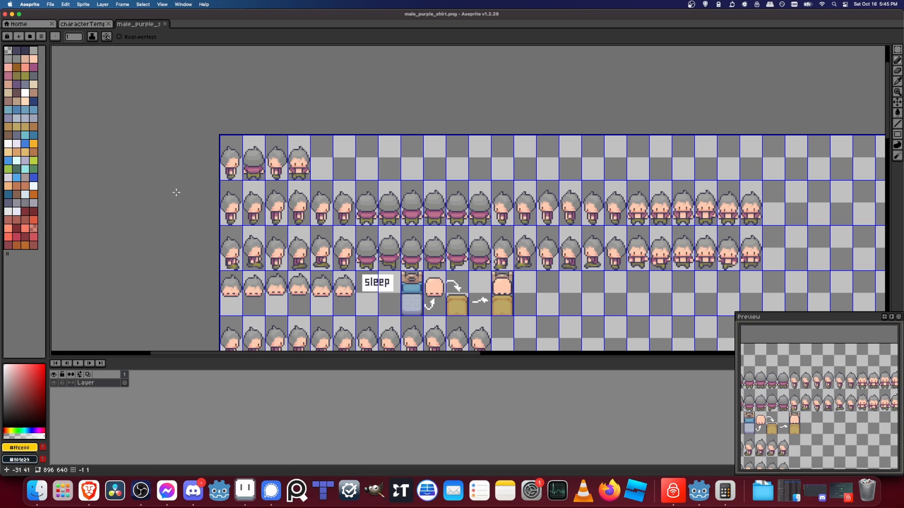
scroll(176, 193, down, 3)
scroll(293, 128, down, 3)
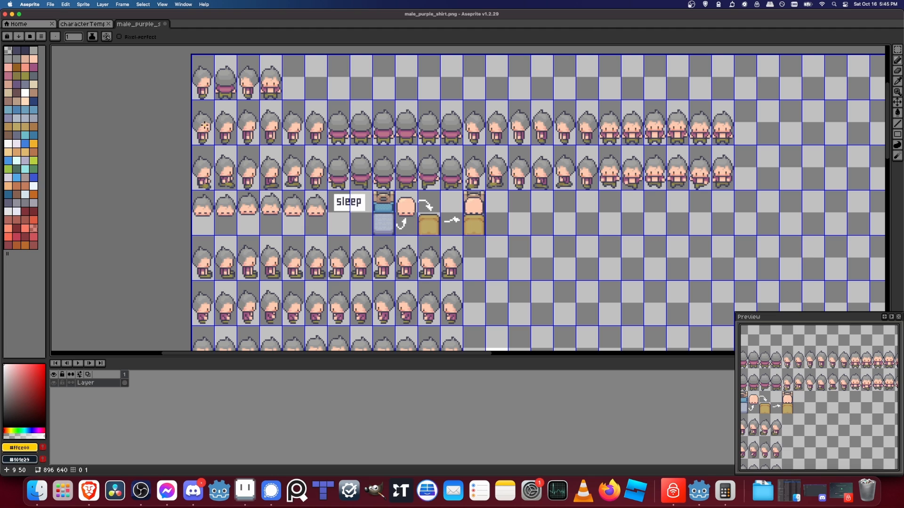
key(super+Tab)
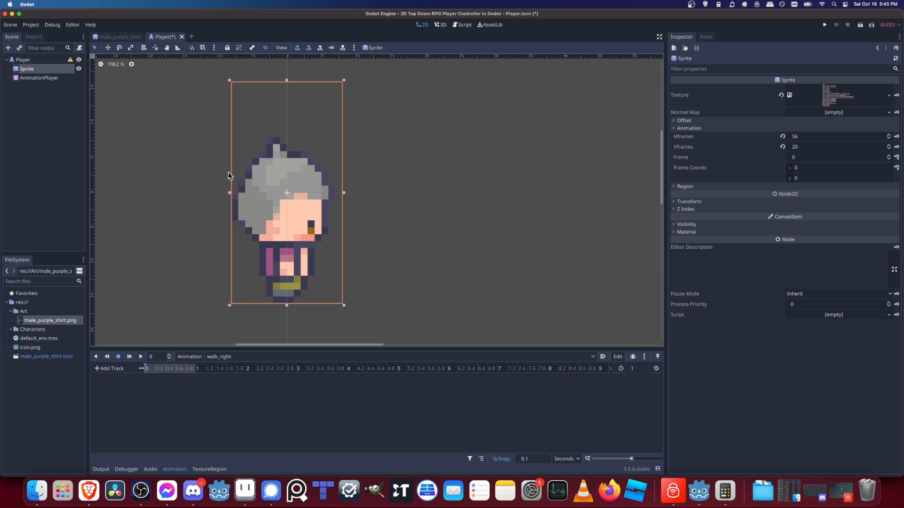
- Set the Sprite's Frame Coords to (0, 2) and key it at time 0 in a new track of walk_right
click(808, 180)
key(Return)
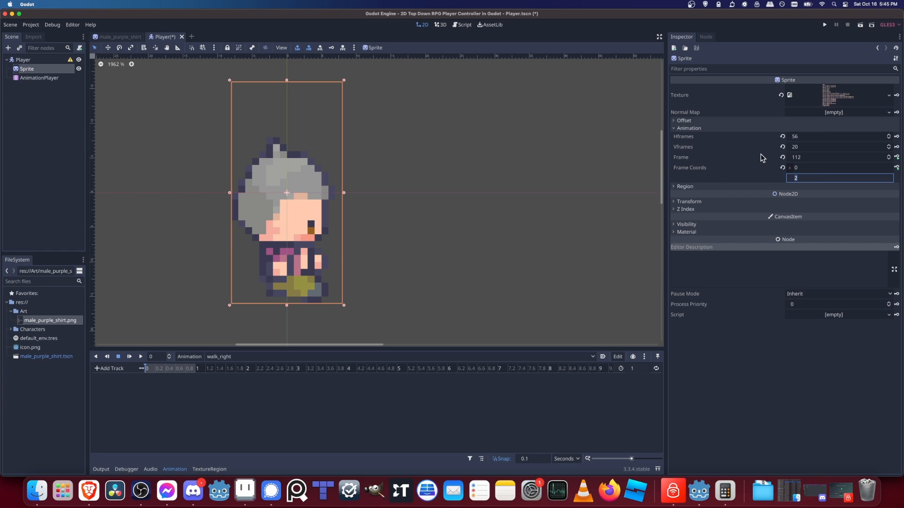
click(897, 168)
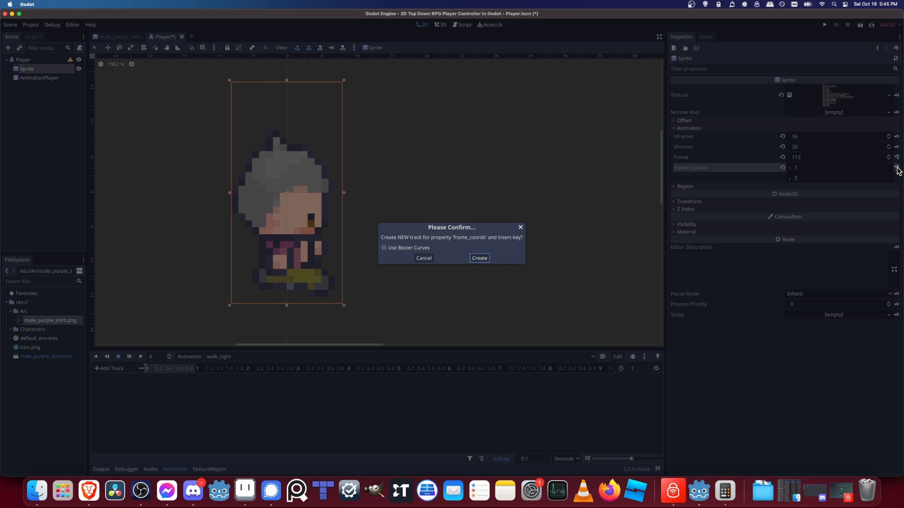
click(480, 258)
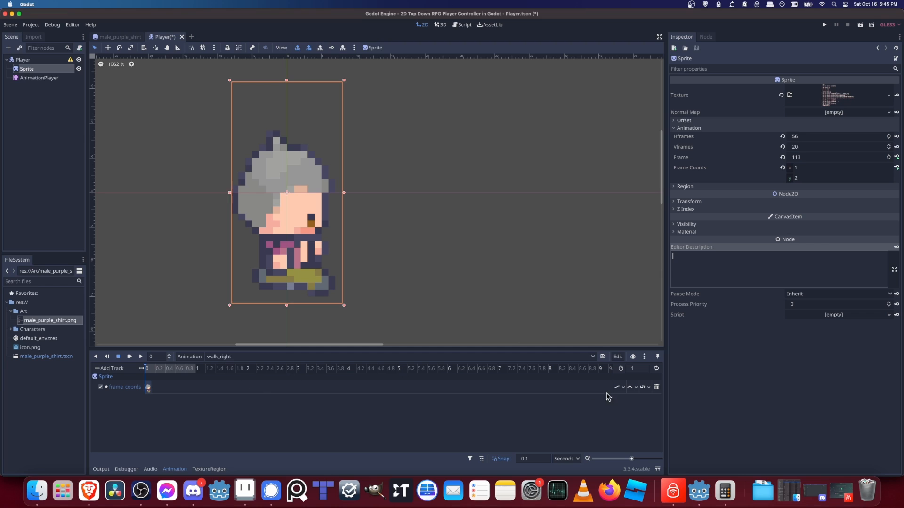
- Set the frame_coords track's update mode to Discrete and turn on looping for the walk_right animation
click(622, 388)
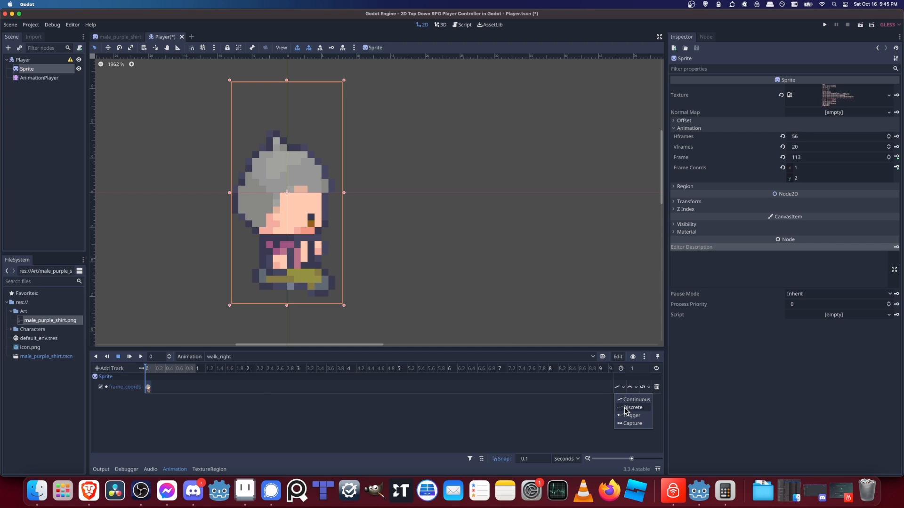
click(625, 407)
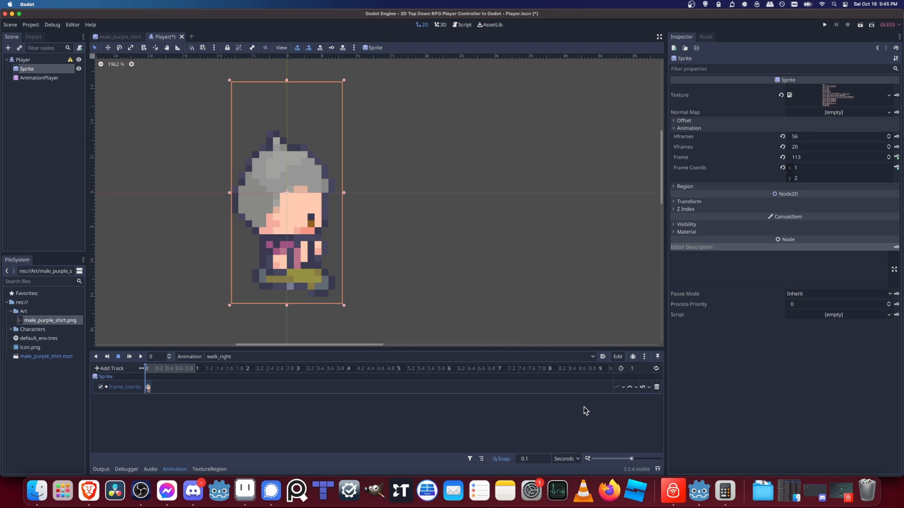
click(656, 369)
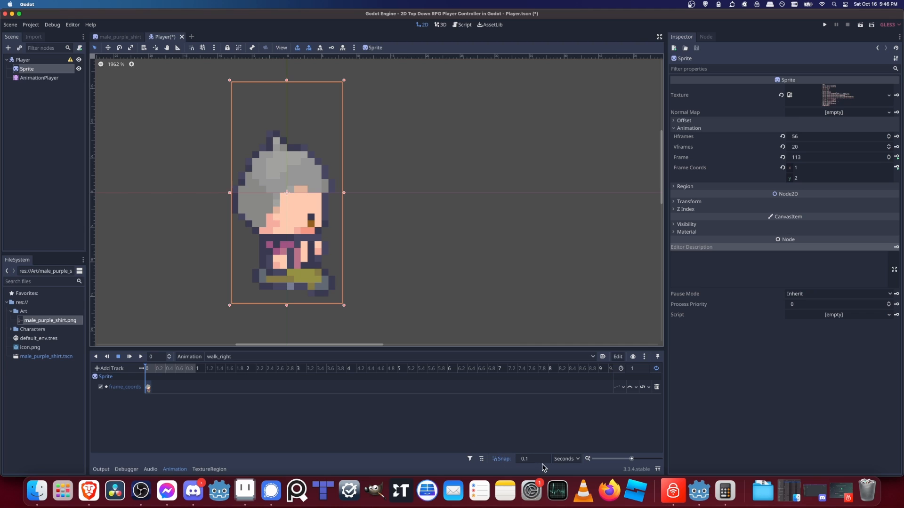
- Try a timeline snap of 0.05 seconds and return it to 0.1 seconds
click(518, 459)
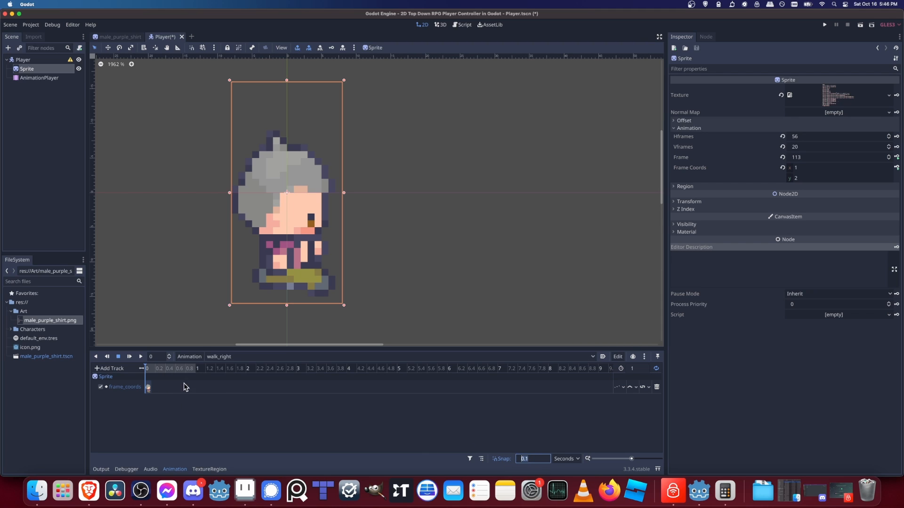
text(0.05)
text(.1)
key(Return)
- Key the Sprite's Frame Coords at (1, 2) at 0.1 seconds in the walk_right animation
drag(631, 459, 638, 459)
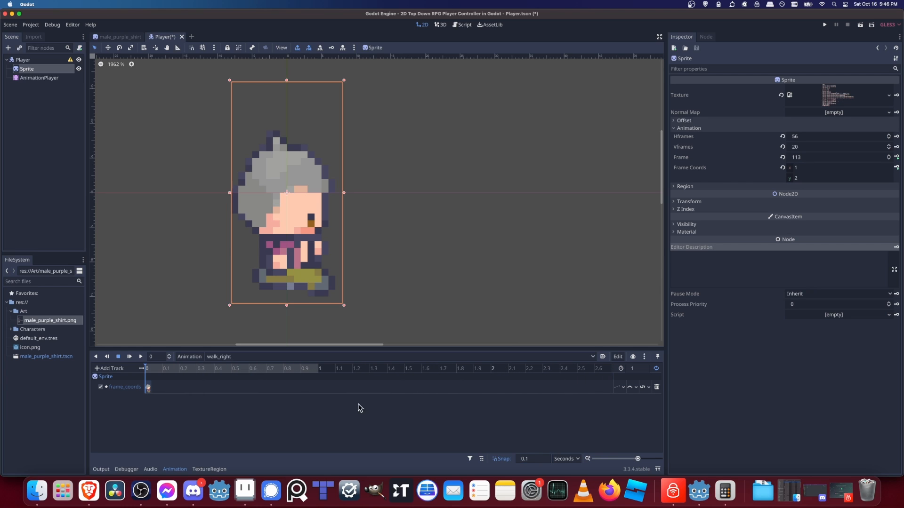
click(159, 365)
click(165, 370)
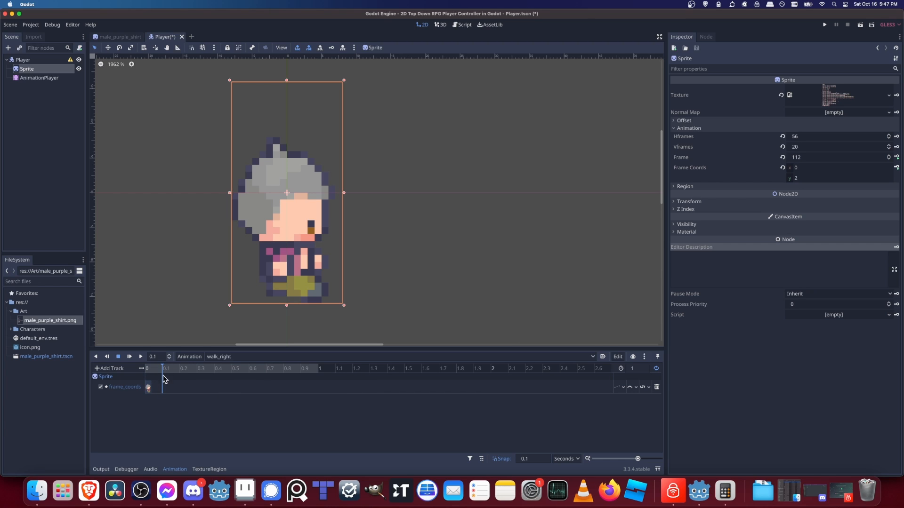
click(804, 169)
key(Return)
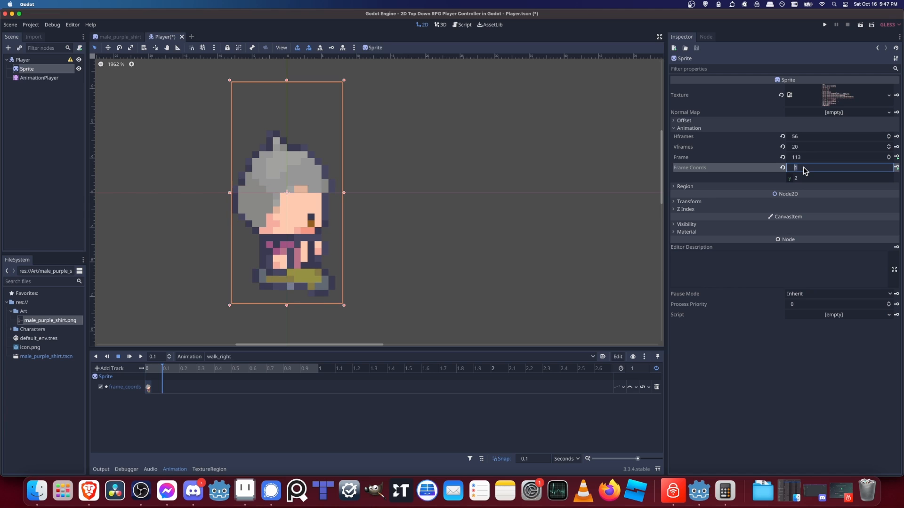
click(897, 168)
- Key the Sprite's Frame Coords at (2, 2) at 0.2 seconds in the walk_right animation
mouse_move(168, 367)
mouse_down()
mouse_move(146, 371)
mouse_move(178, 370)
mouse_up()
click(809, 169)
text(2)
click(897, 168)
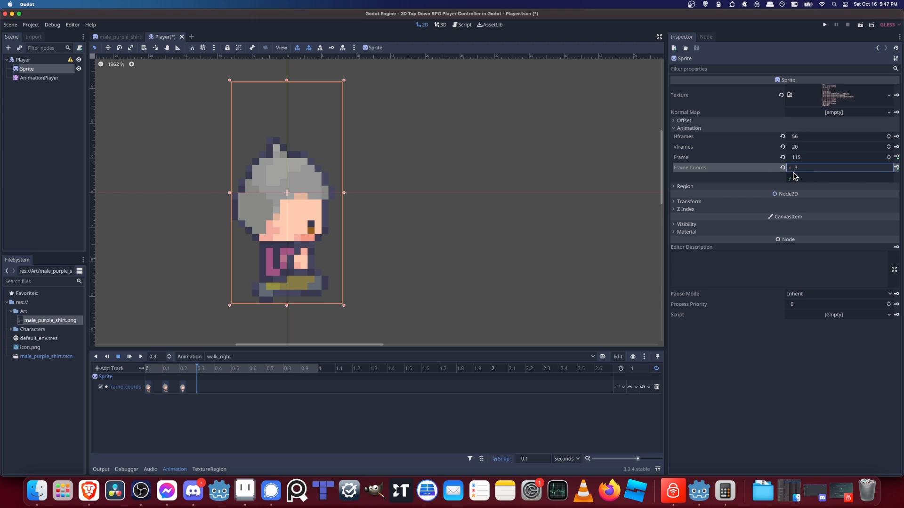
- Key Frame Coords (3, 2), (4, 2) and (5, 2) at 0.3, 0.4 and 0.5 seconds in walk_right
click(897, 169)
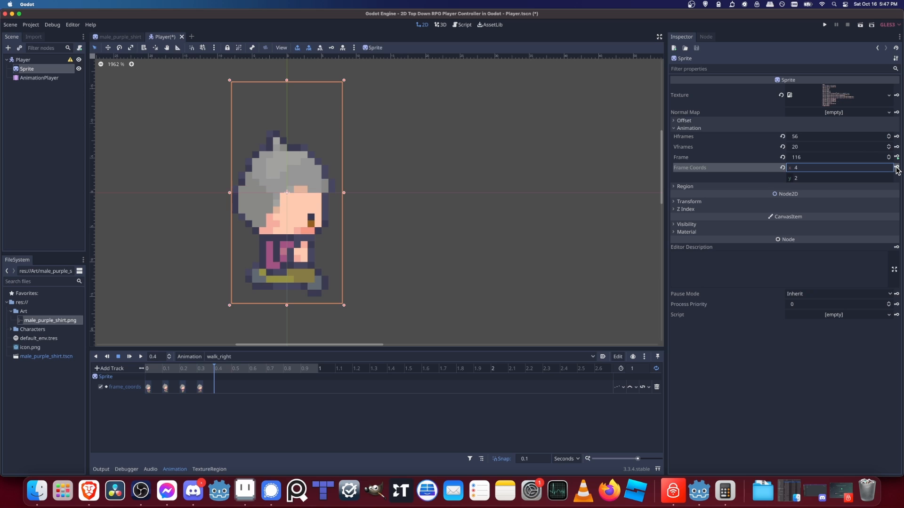
click(896, 168)
click(897, 168)
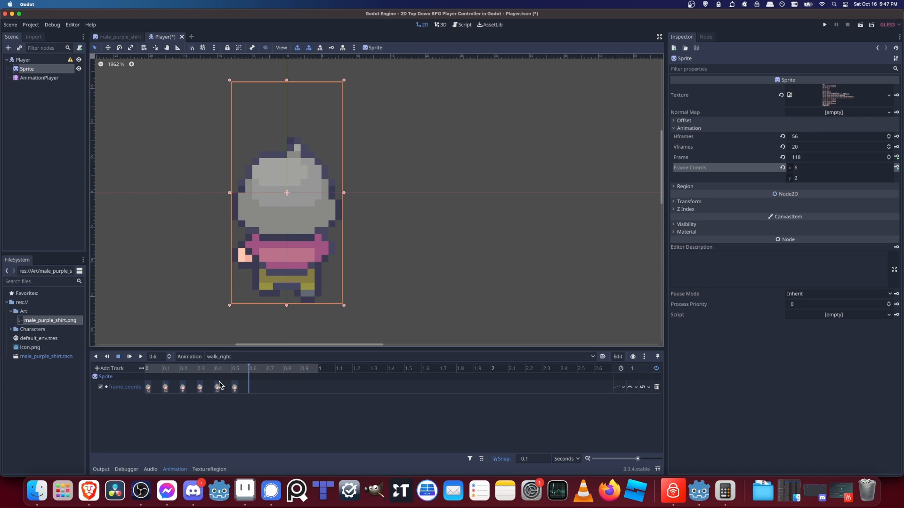
- Set the walk_right animation's length to 0.6 seconds and play it to check the walk cycle
click(635, 369)
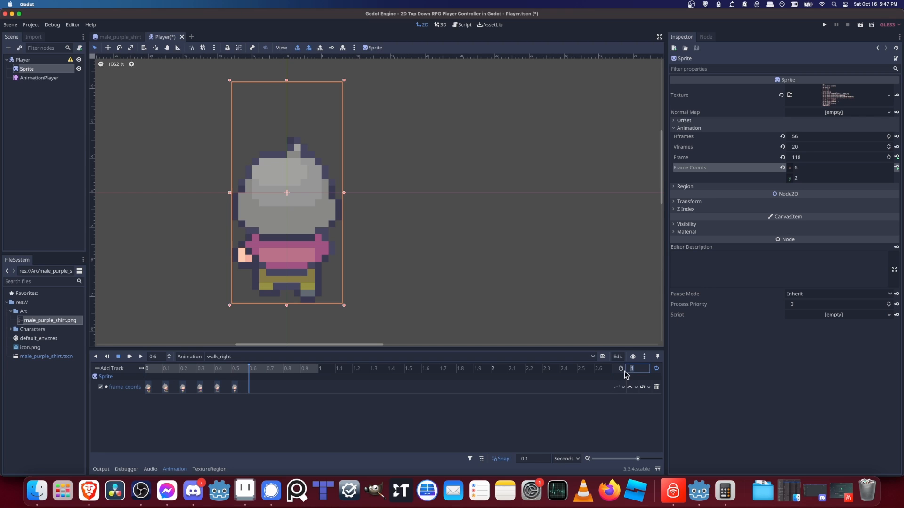
text(0.6)
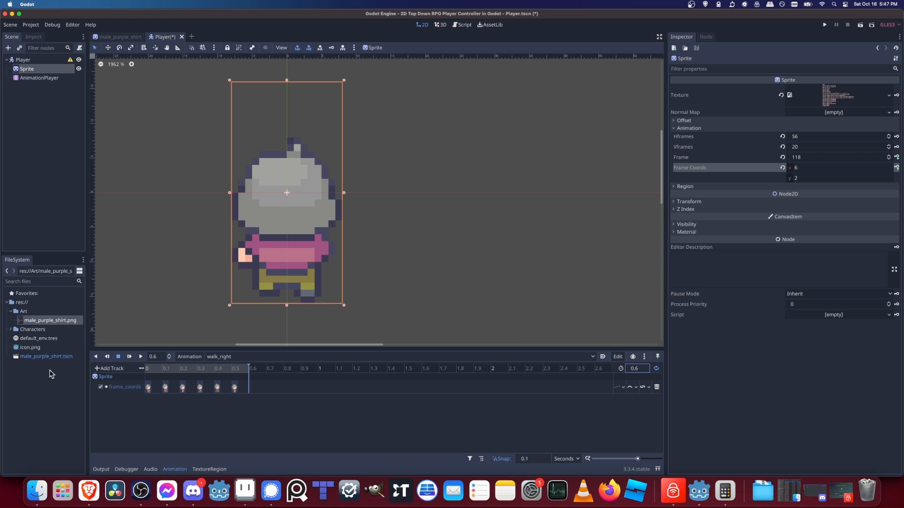
click(141, 356)
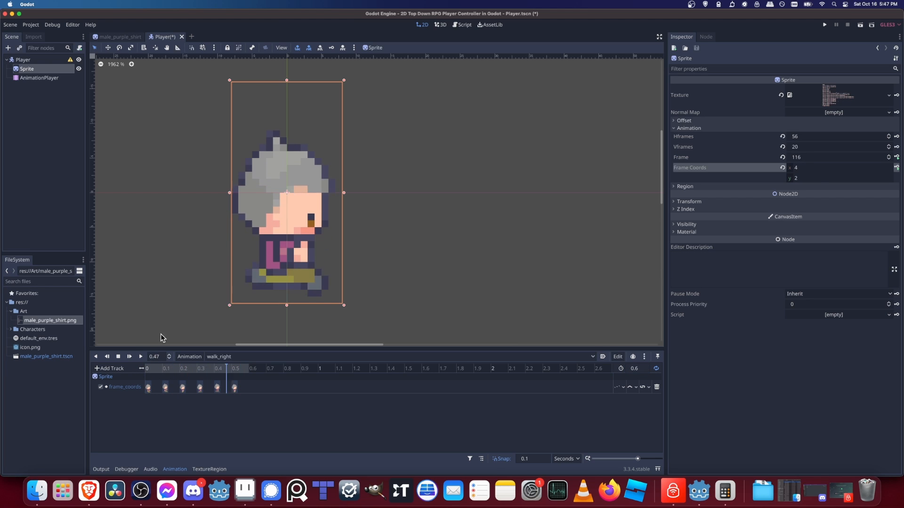
scroll(187, 297, down, 1)
middle_drag(384, 278, 424, 270)
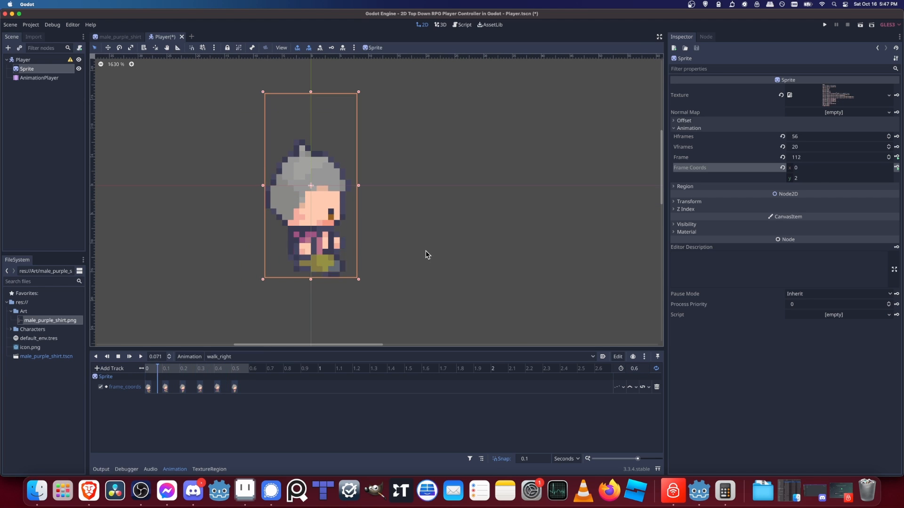
scroll(425, 270, down, 1)
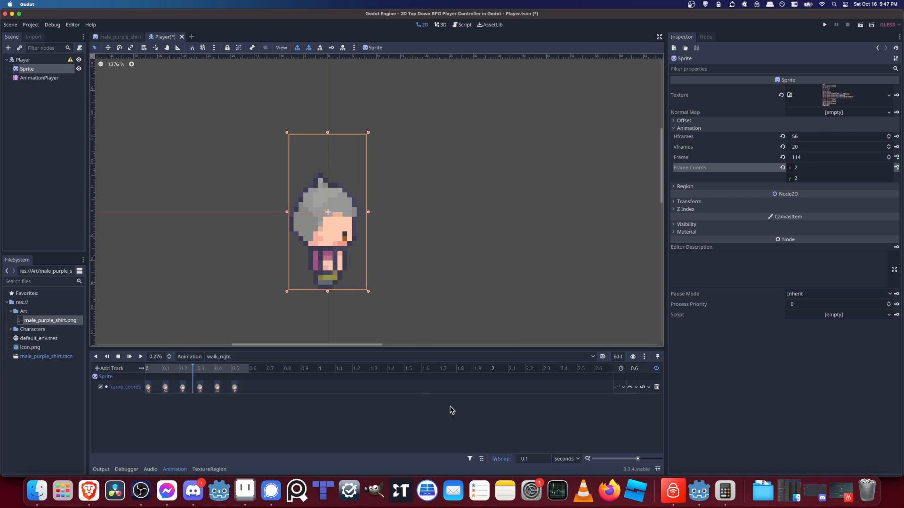
scroll(397, 298, down, 1)
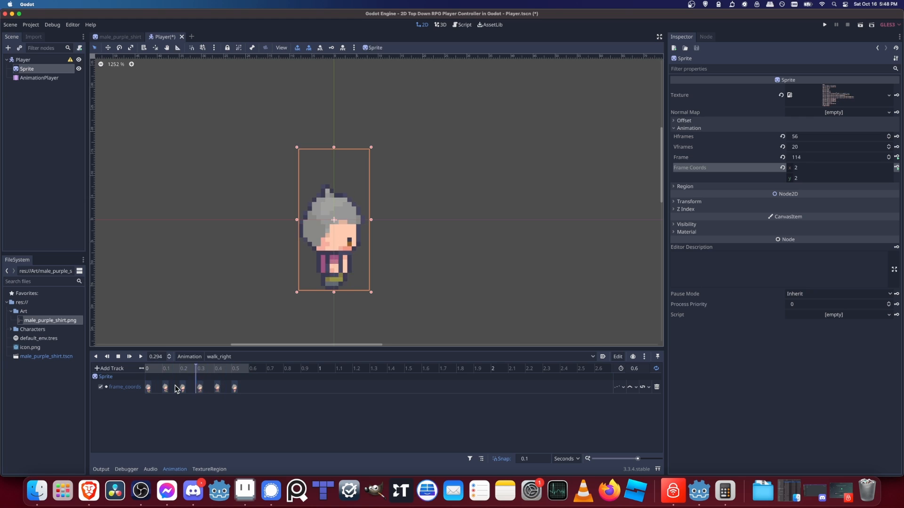
scroll(397, 280, down, 2)
scroll(404, 288, right, 2)
- Save the scene and switch to the idle_right animation with playback stopped
key(super+s)
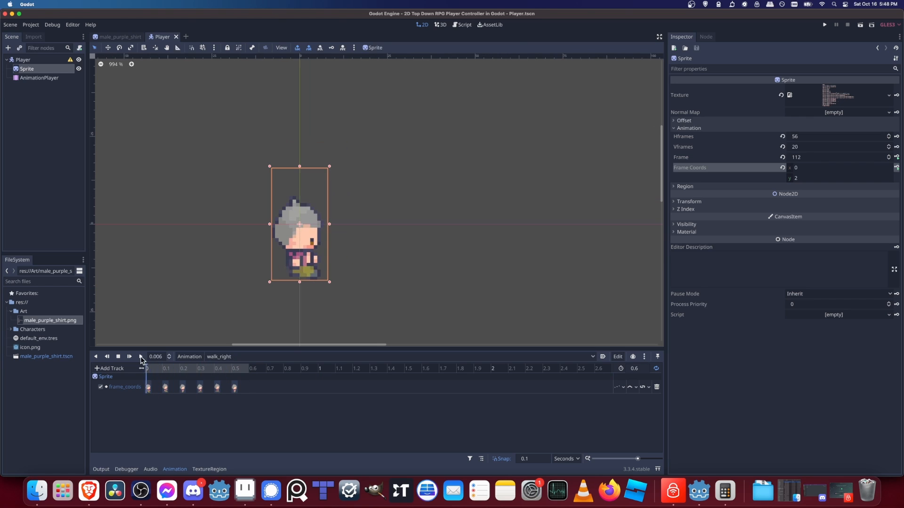
click(225, 357)
click(235, 368)
click(121, 358)
key(super+s)
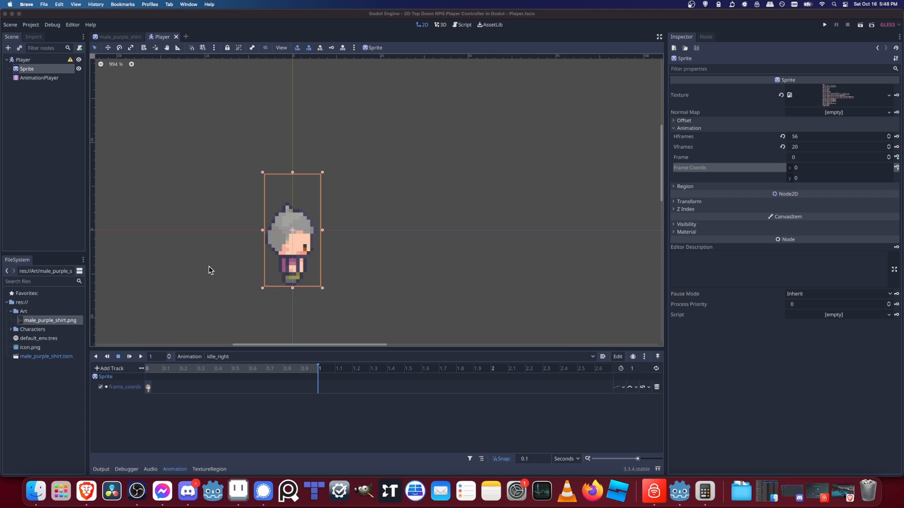
- Add an AnimationTree node as a child of the Player node and select it
right_click(24, 60)
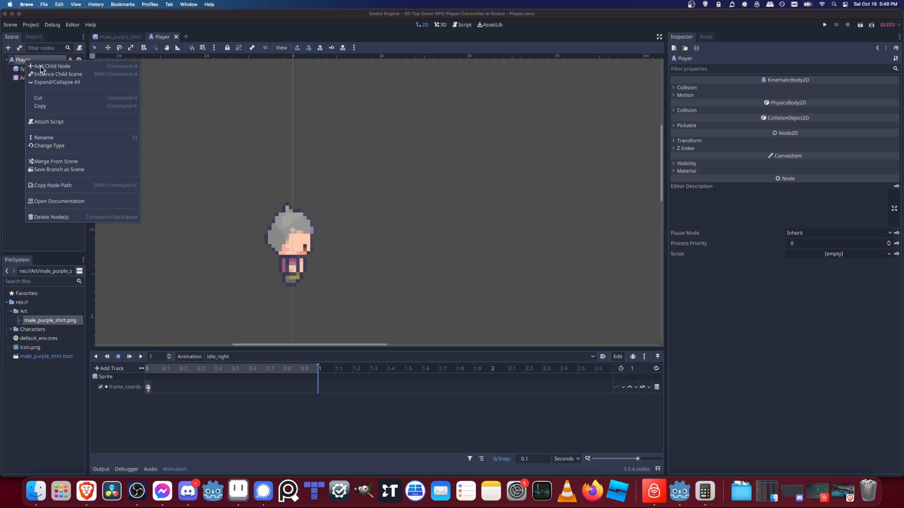
click(41, 70)
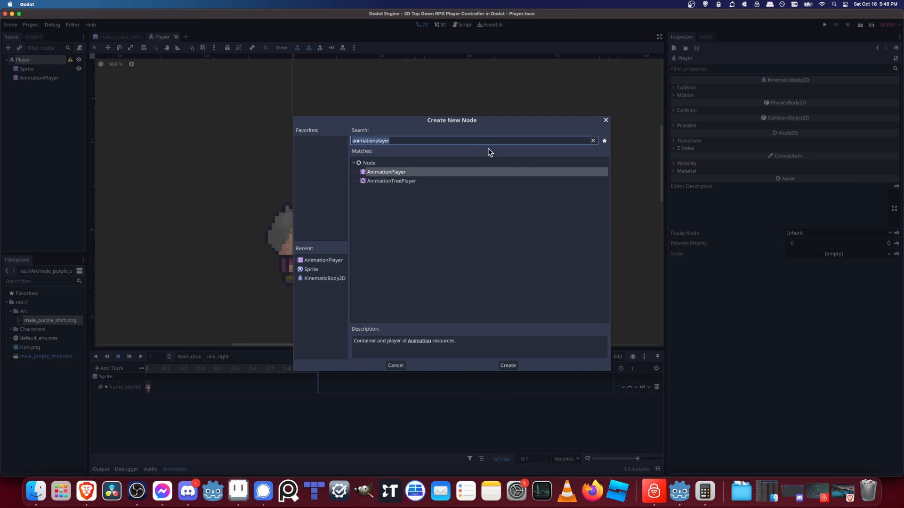
text(animationtree)
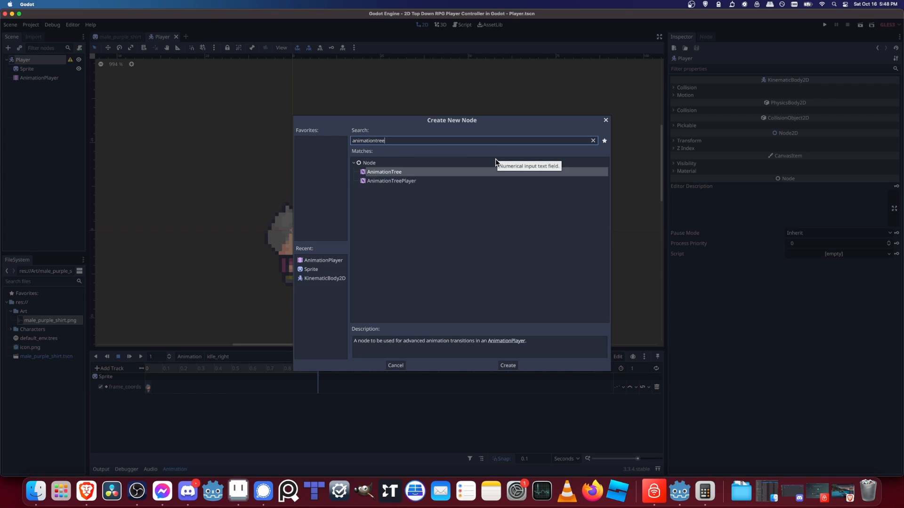
double_click(385, 173)
click(75, 111)
click(65, 88)
mouse_move(78, 88)
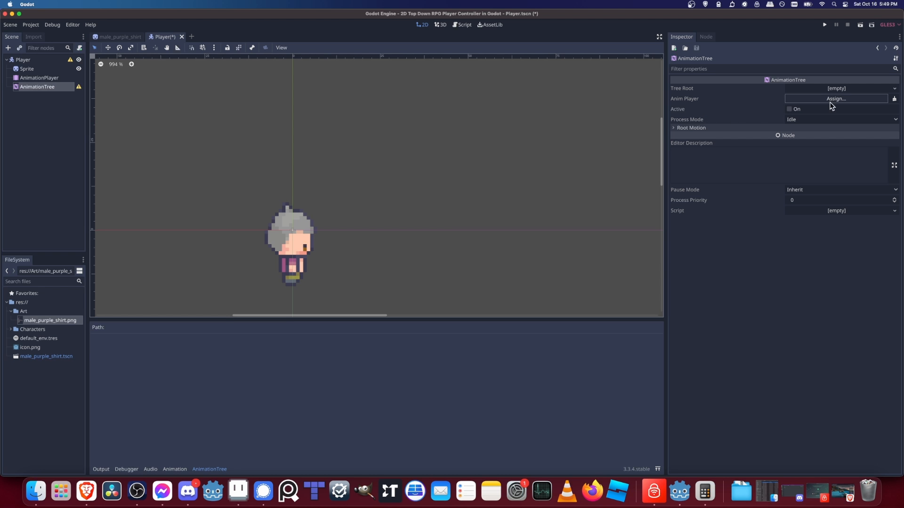
- Assign the scene's AnimationPlayer as the AnimationTree's Anim Player
click(811, 98)
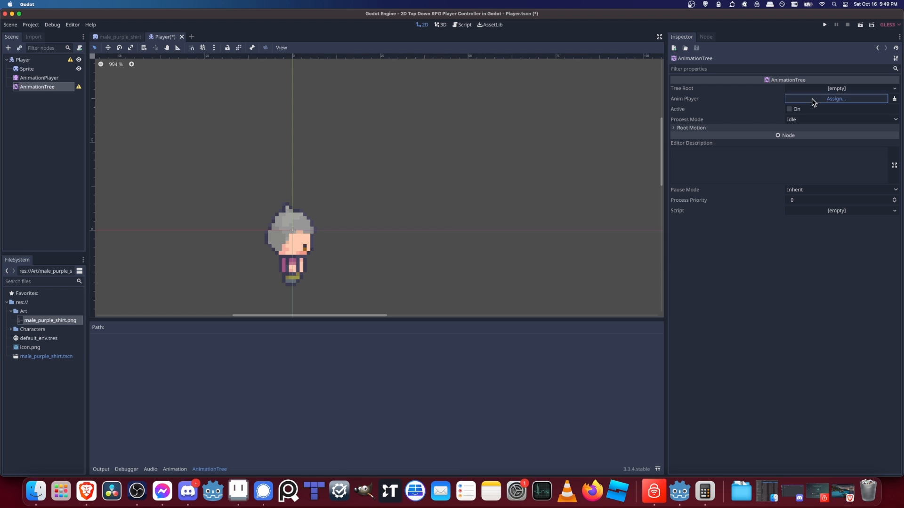
double_click(133, 114)
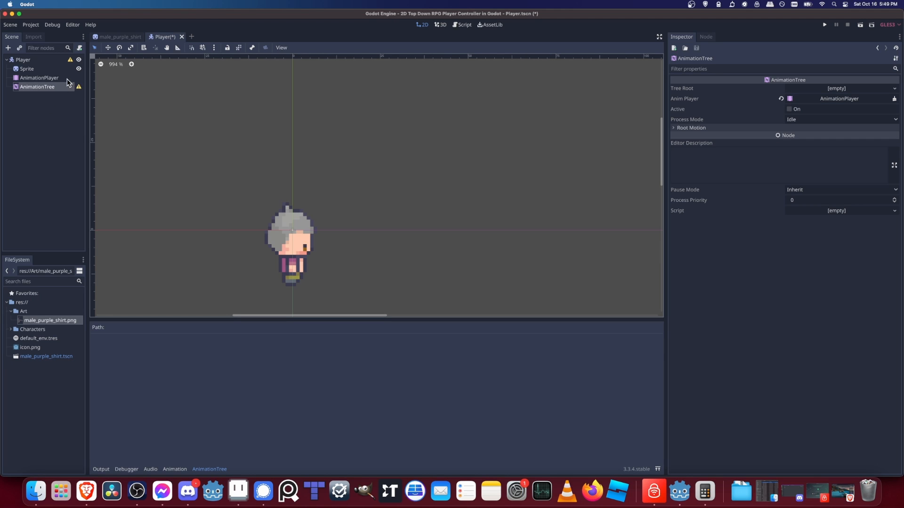
click(44, 79)
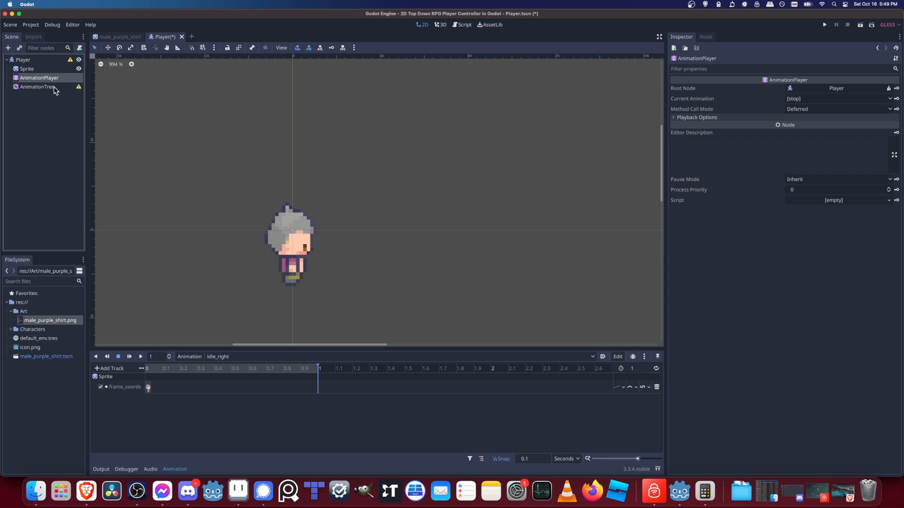
click(37, 87)
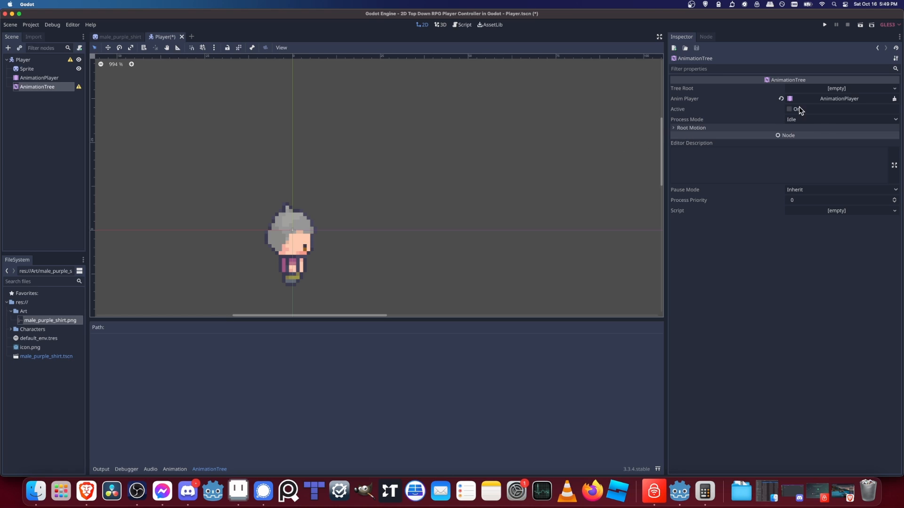
- Set the AnimationTree's Tree Root to a new AnimationNodeStateMachine and enlarge the state machine editing area slightly
click(838, 88)
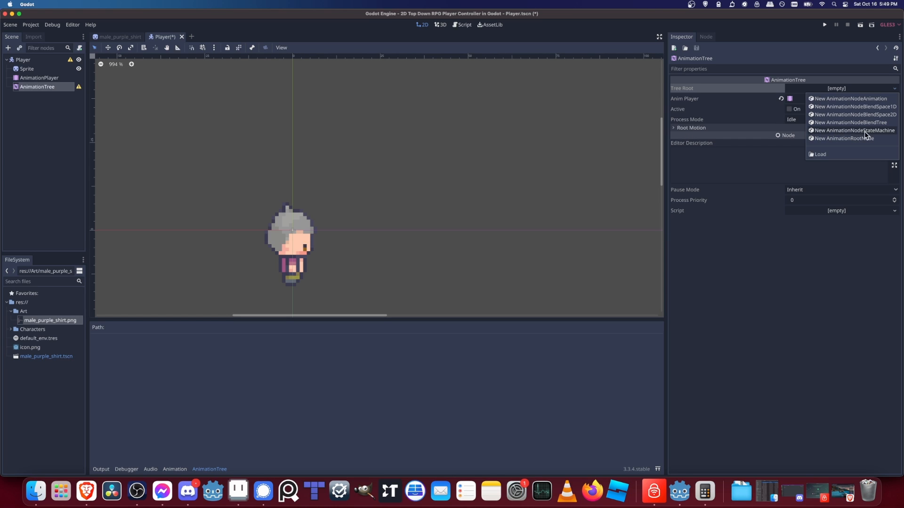
click(869, 131)
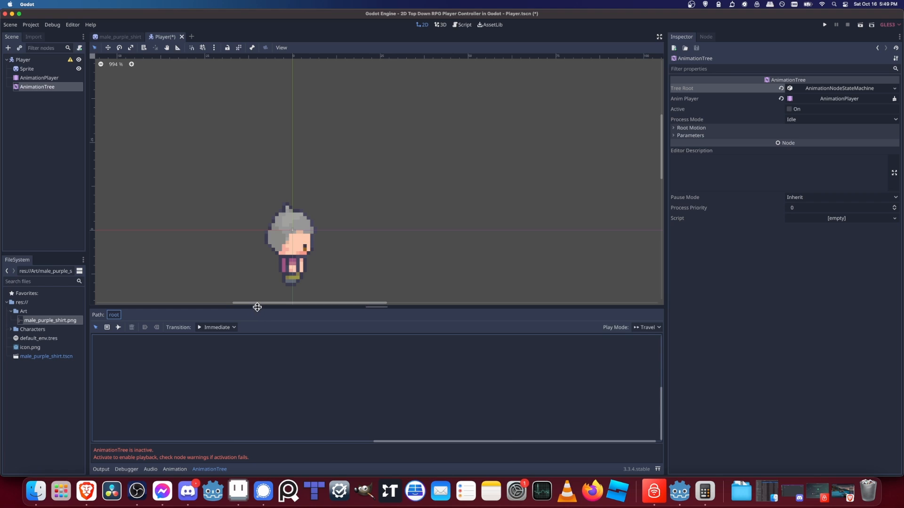
drag(258, 307, 261, 301)
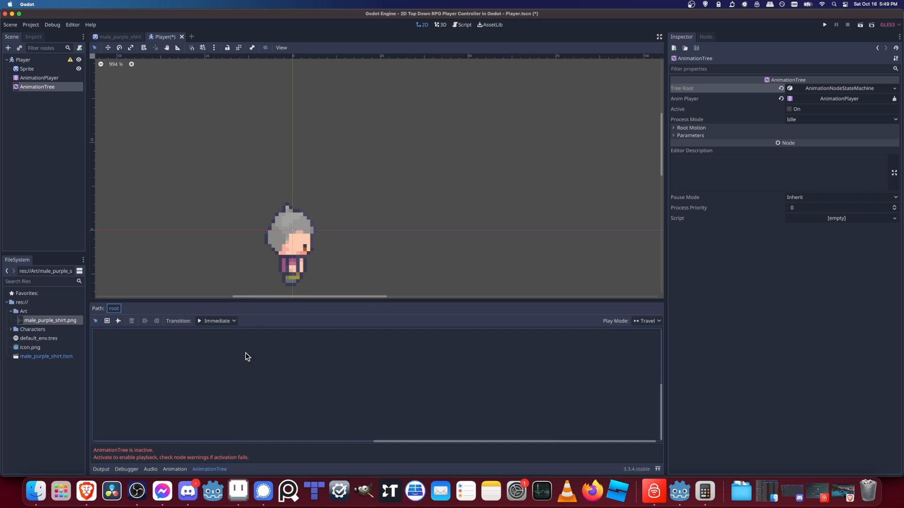
- Add the idle_right and walk_right animations as side-by-side states in the state machine
click(107, 322)
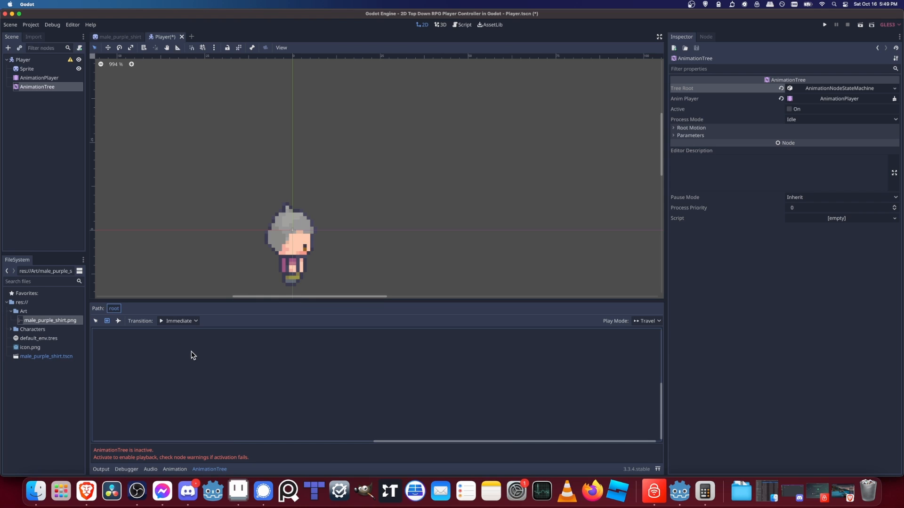
click(222, 356)
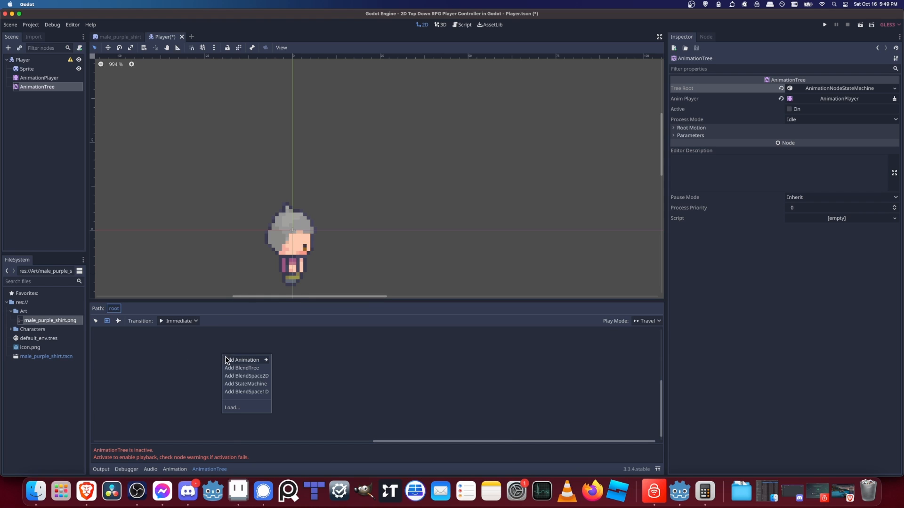
mouse_move(229, 361)
mouse_move(266, 361)
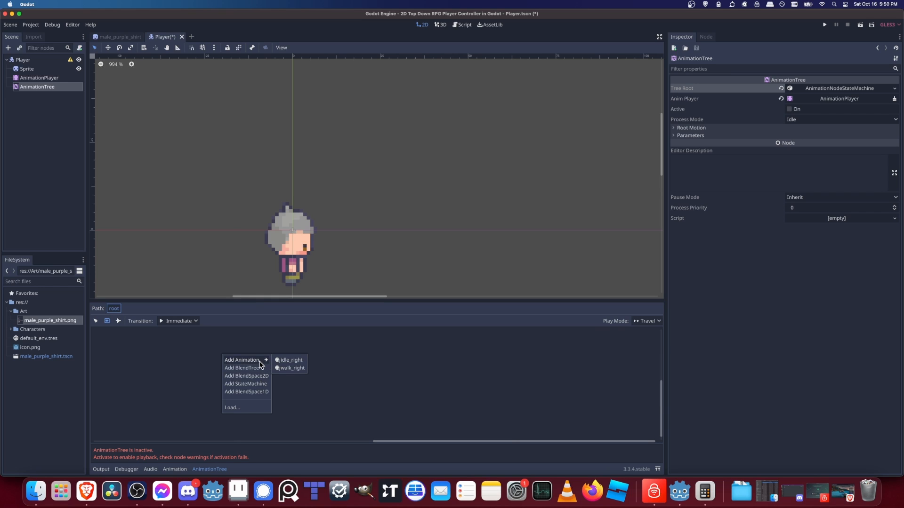
click(290, 361)
right_click(291, 357)
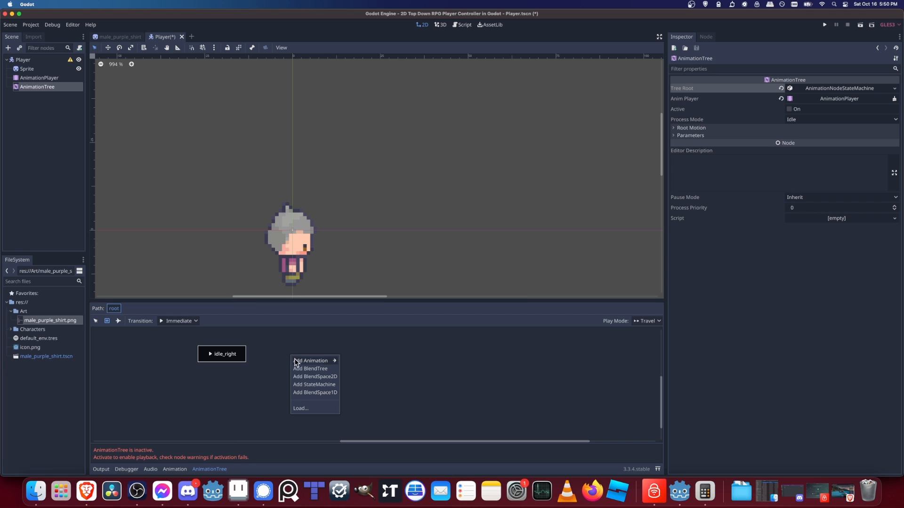
mouse_move(297, 366)
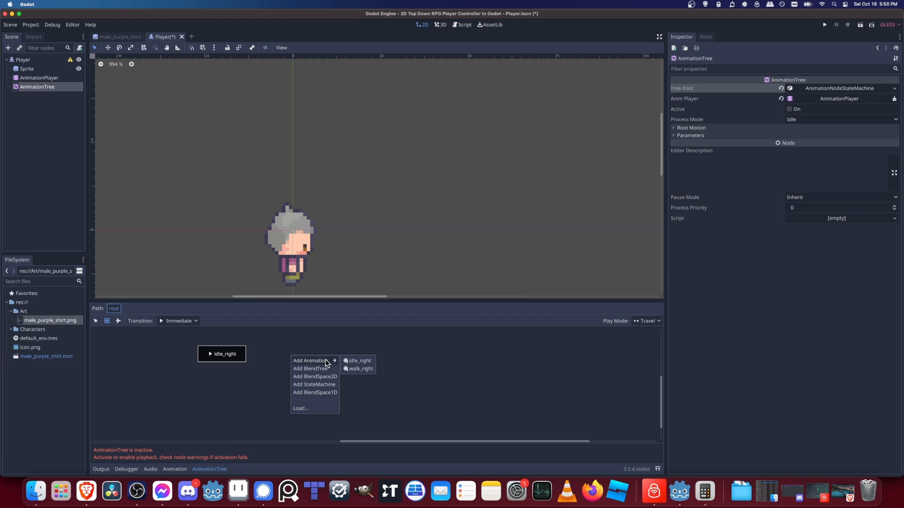
click(359, 369)
- Make idle_right the start state and connect it with walk_right by immediate transitions in both directions
click(201, 361)
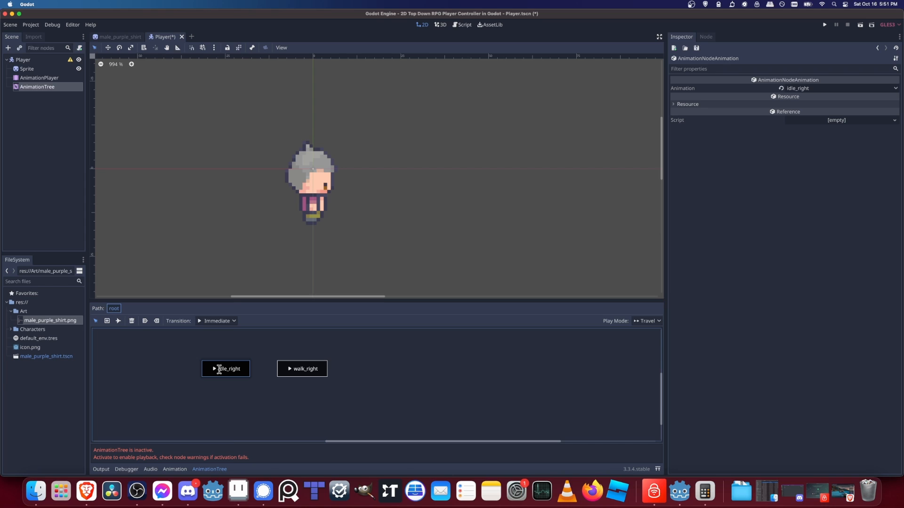
click(145, 322)
click(118, 321)
mouse_move(248, 371)
mouse_down()
mouse_move(282, 369)
mouse_move(239, 377)
mouse_up()
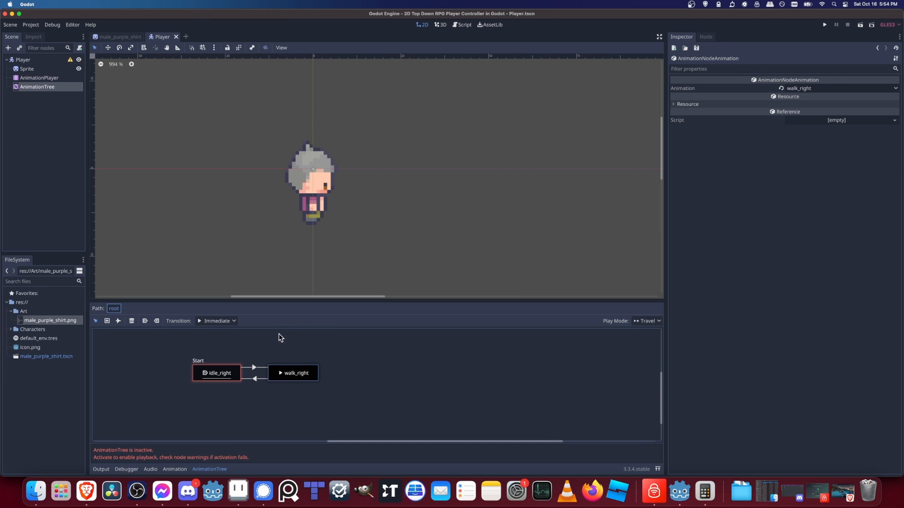
- Activate the AnimationTree and test playback by travelling between the idle_right and walk_right states
click(38, 89)
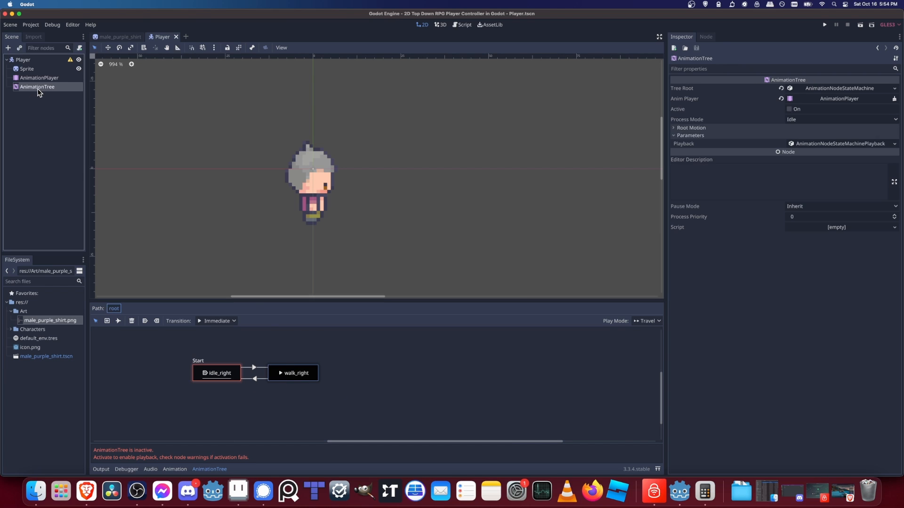
click(790, 109)
drag(316, 374, 319, 375)
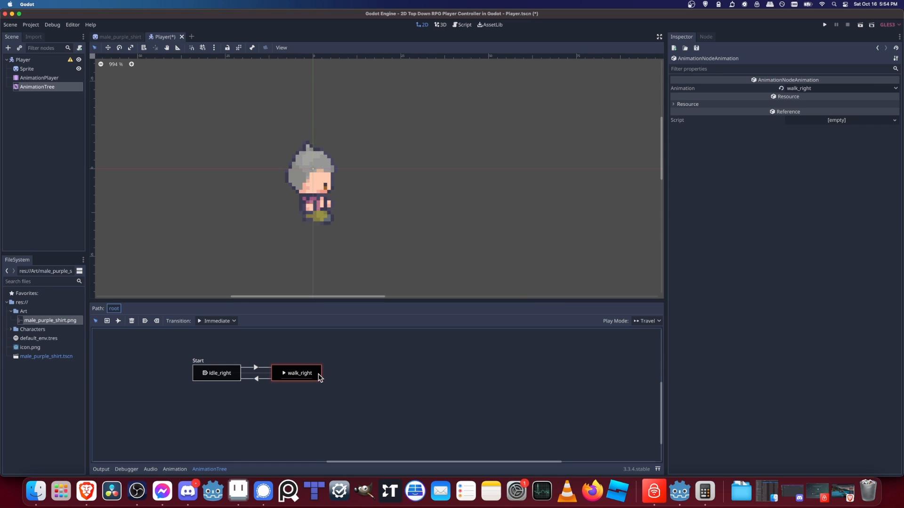
click(205, 376)
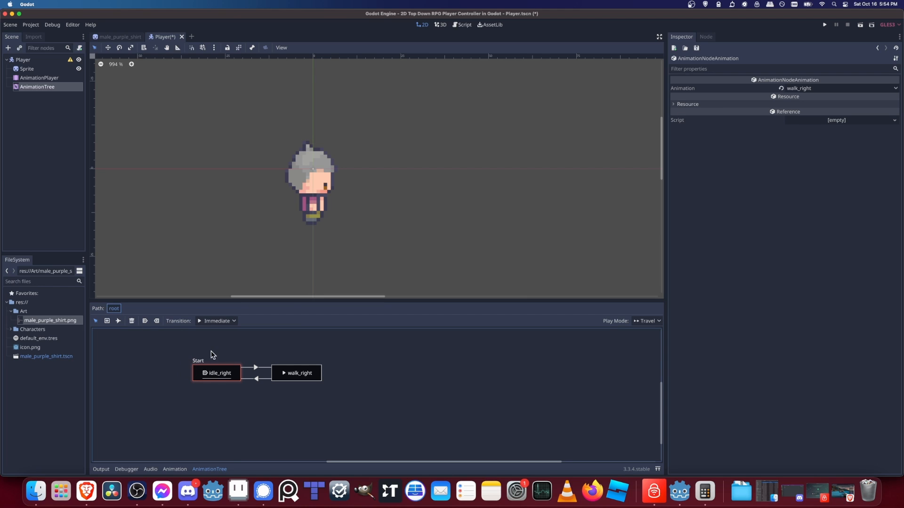
click(282, 374)
click(366, 392)
- Attach a new default GDScript at res://Characters/Player.gd to the Player node and open it for editing
right_click(40, 61)
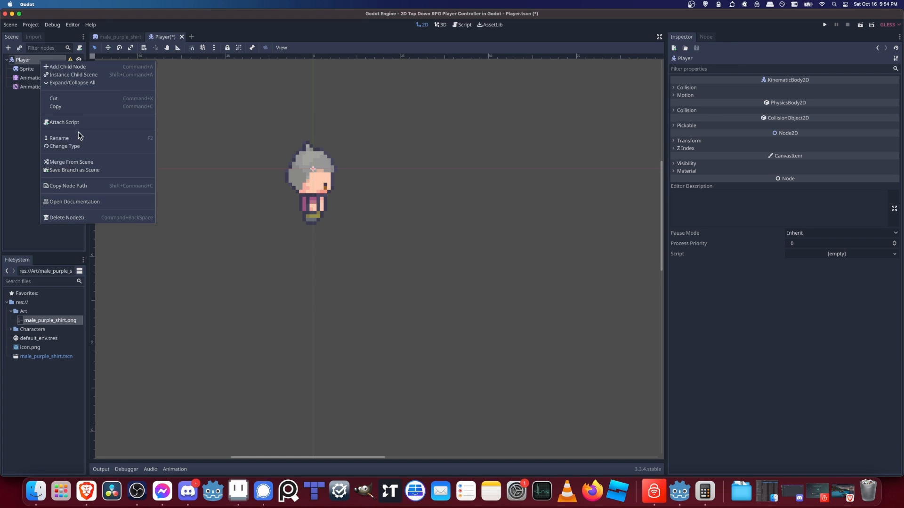
click(71, 122)
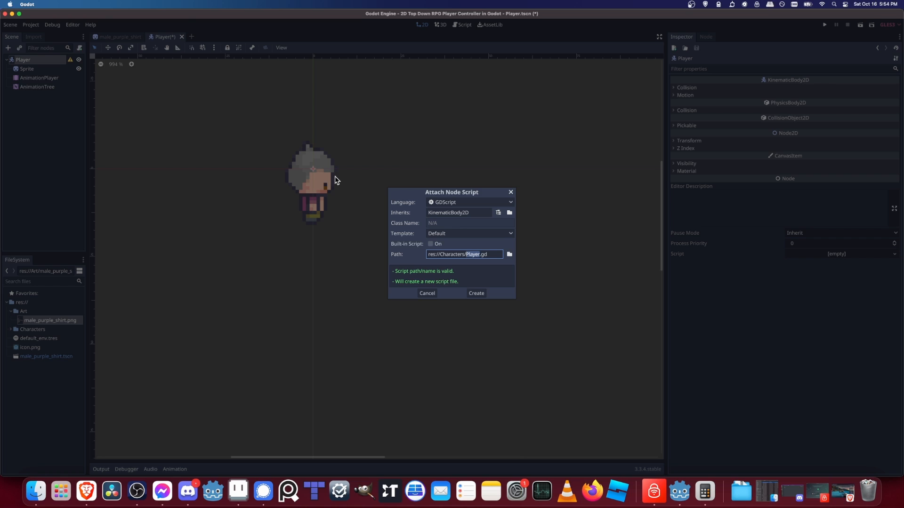
click(483, 294)
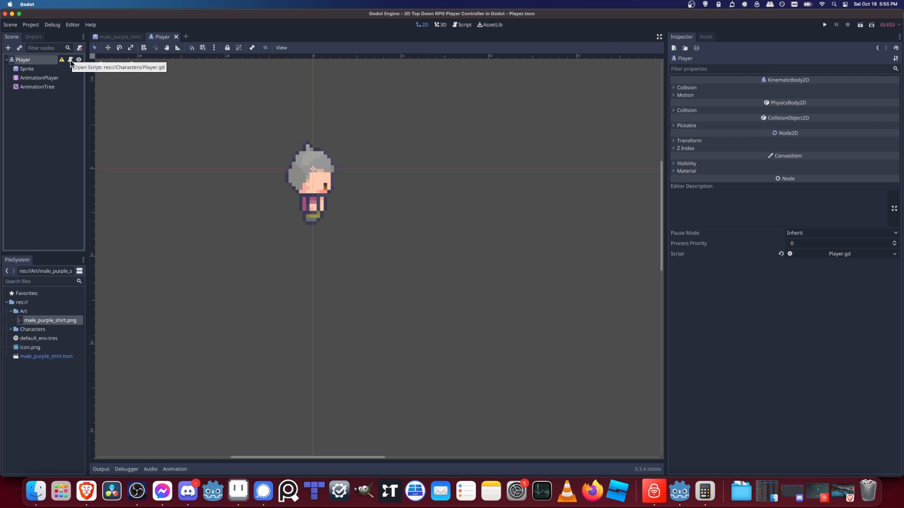
click(70, 60)
click(230, 71)
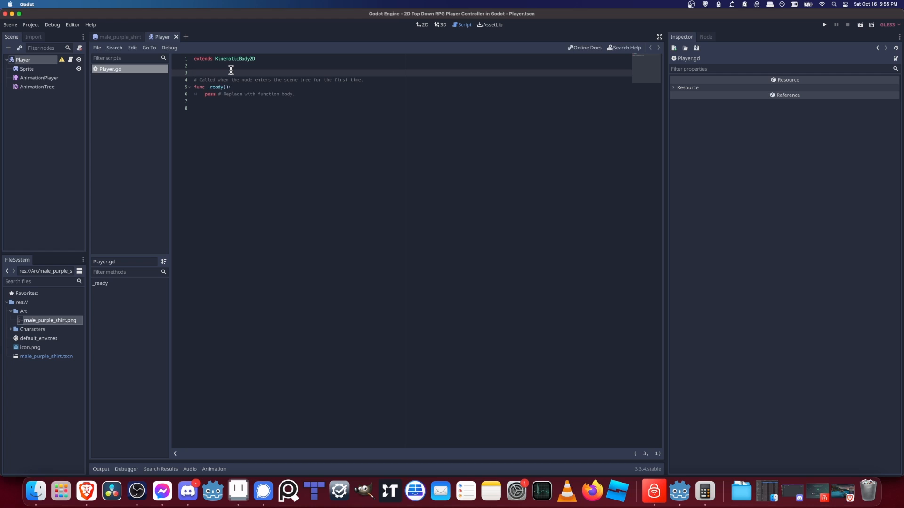
- Declare "onready var animation_tree = $AnimationTree" below the extends line in Player.gd
click(31, 86)
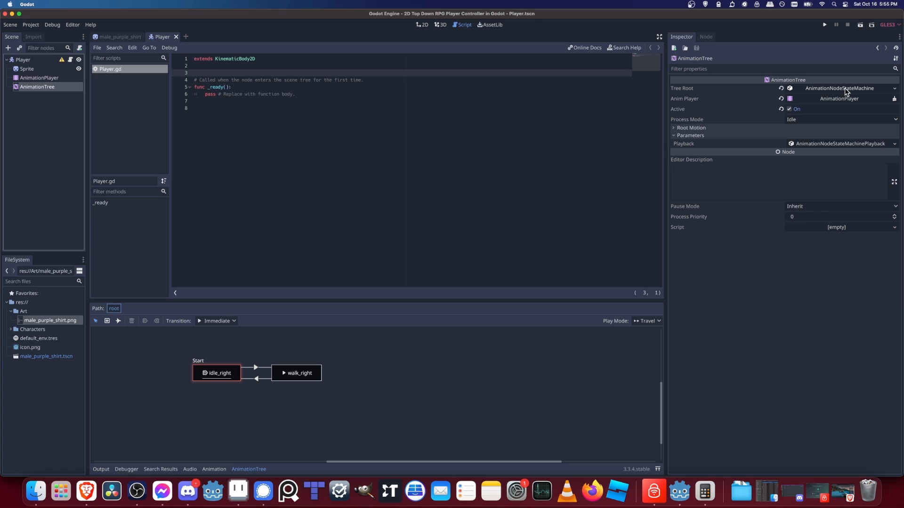
click(175, 374)
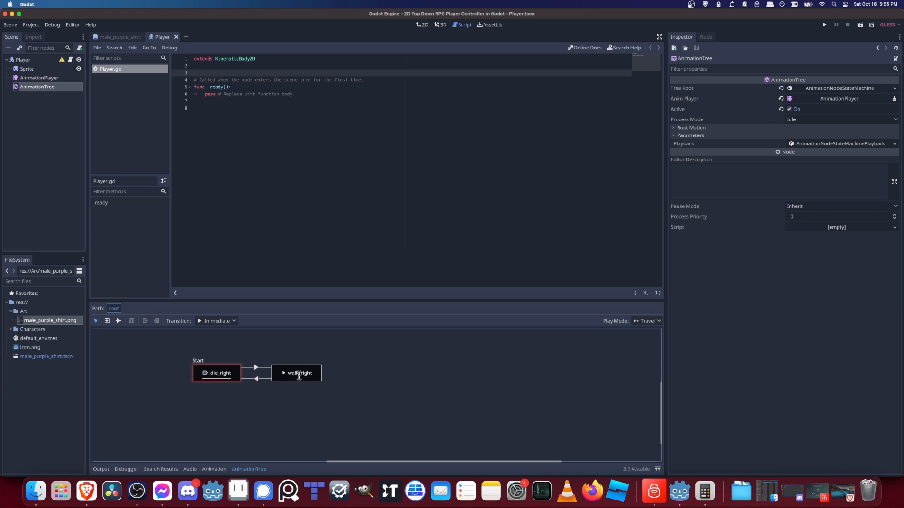
click(217, 68)
key(Return)
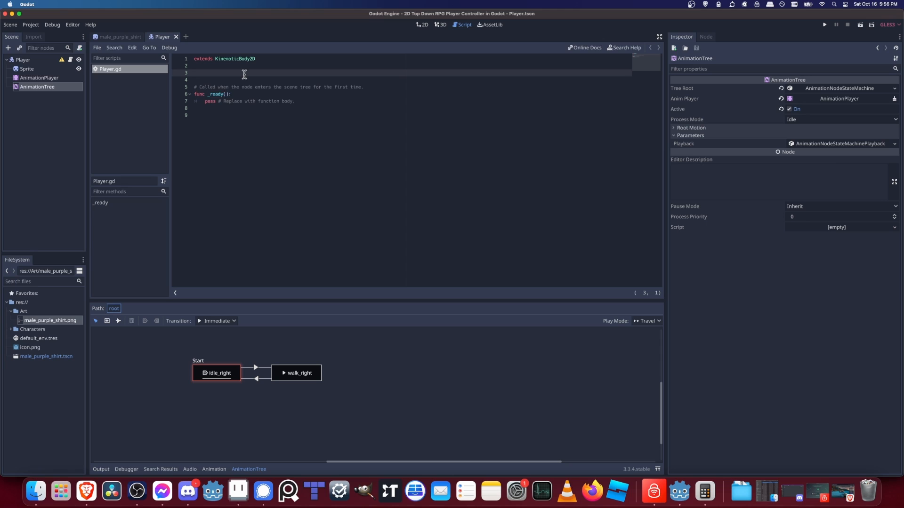
text(onready var animation_tree = $)
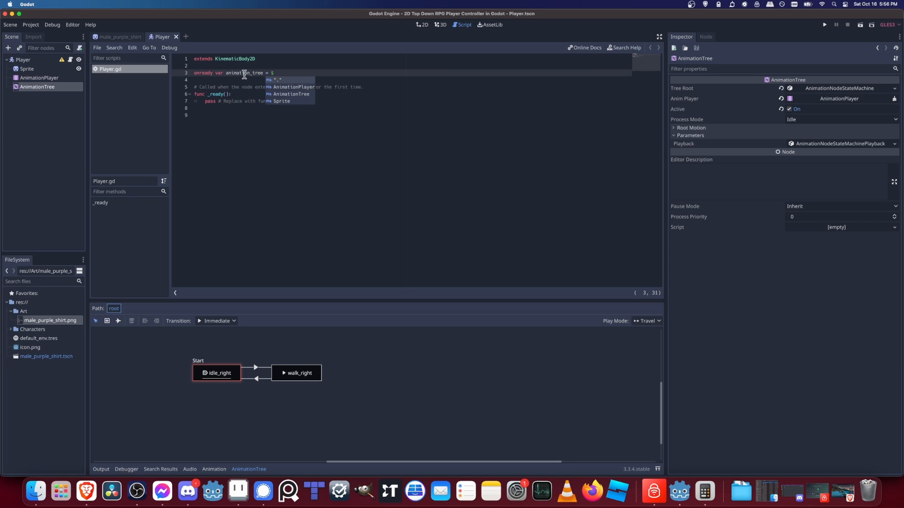
text(AnimationTree)
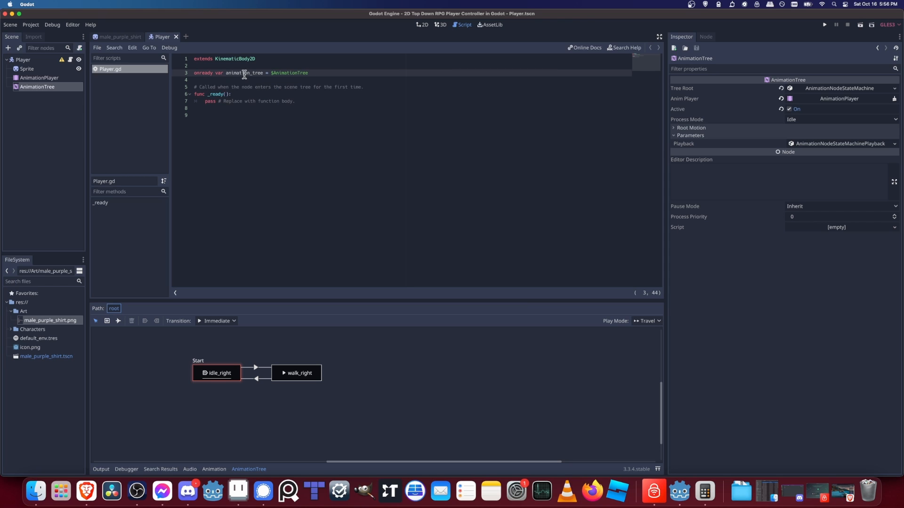
drag(270, 73, 274, 73)
click(310, 72)
drag(316, 73, 228, 72)
click(228, 72)
click(212, 72)
click(208, 72)
double_click(208, 72)
mouse_move(226, 72)
mouse_down()
mouse_move(311, 73)
mouse_move(223, 73)
mouse_up()
click(266, 71)
click(274, 72)
click(311, 73)
click(262, 73)
click(231, 73)
click(316, 73)
- Declare "onready var state_machine = animation_tree.get("parameters/playback")" below the animation_tree variable in Player.gd
key(Return)
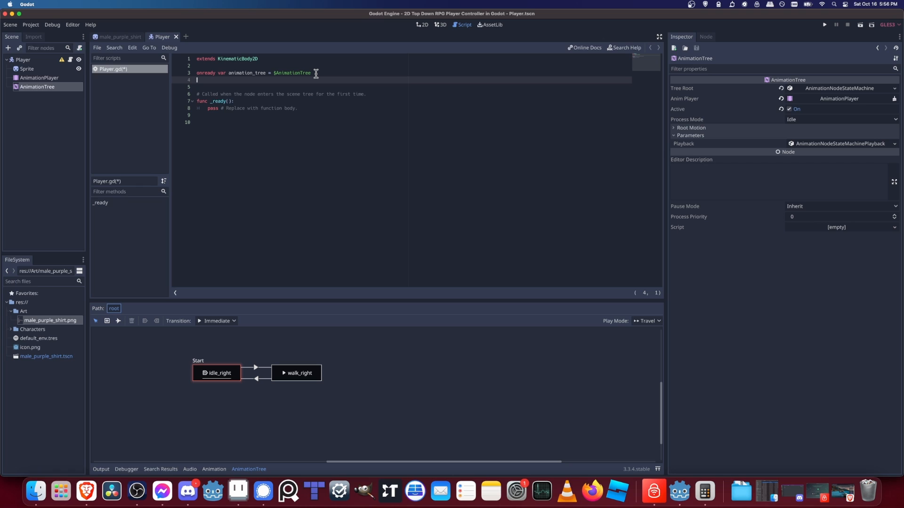
text(onready var state_machine = animation_tree.get("pamar)
key(BackSpace)
key(BackSpace)
key(BackSpace)
key(BackSpace)
key(BackSpace)
key(BackSpace)
key(BackSpace)
key(BackSpace)
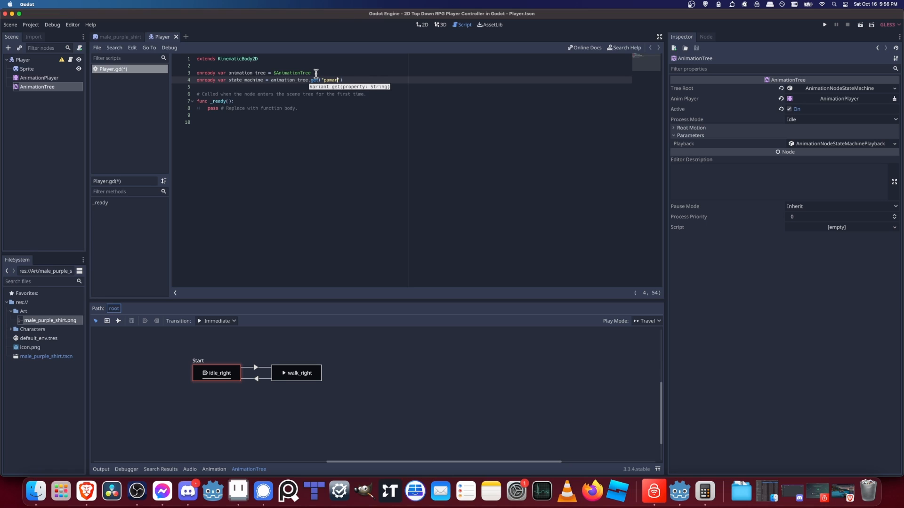
text("param)
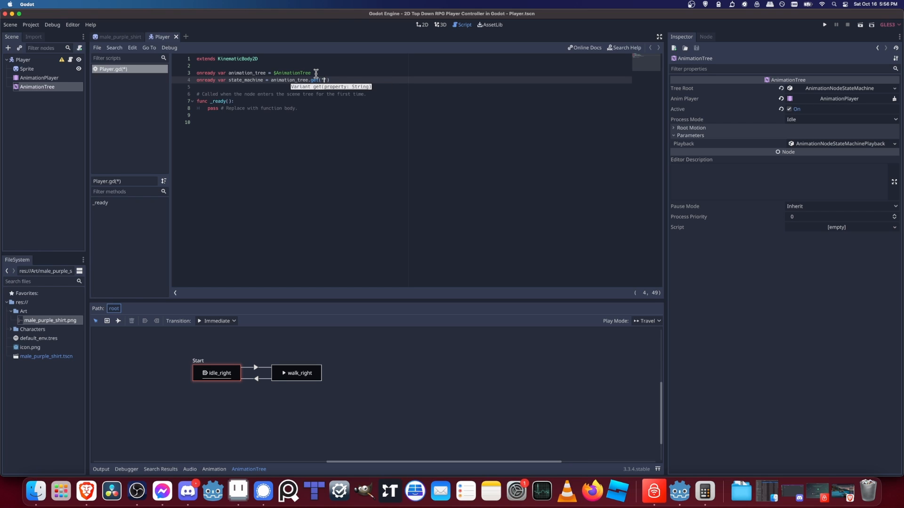
key(BackSpace)
key(BackSpace)
key(BackSpace)
key(BackSpace)
key(BackSpace)
key(BackSpace)
key(BackSpace)
key(BackSpace)
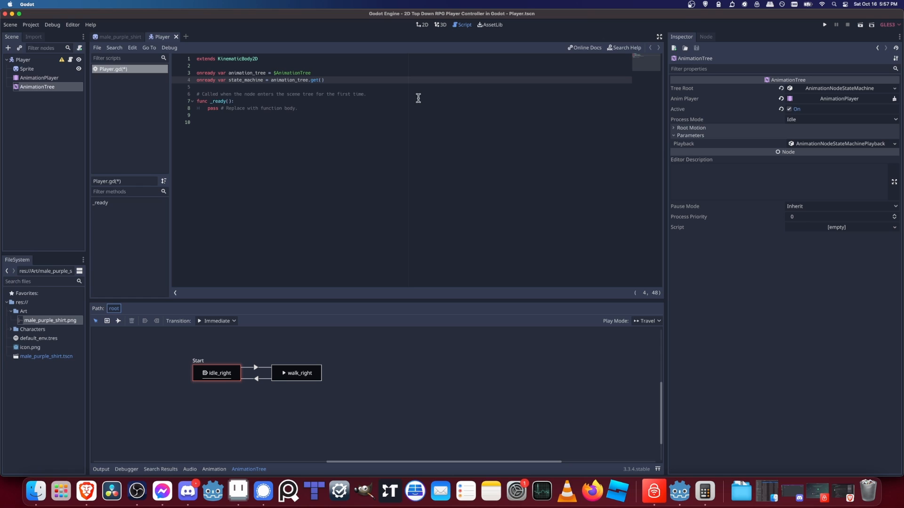
text("parameters/)
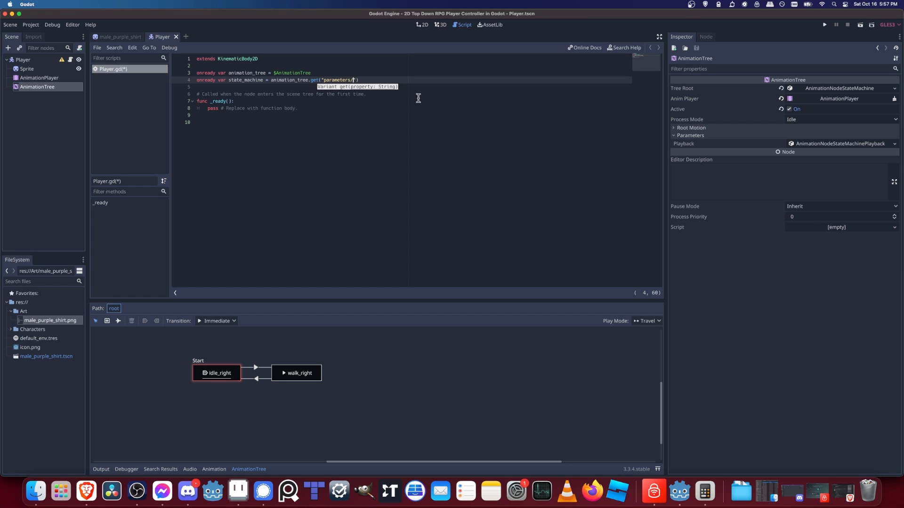
text(playback"))
double_click(242, 80)
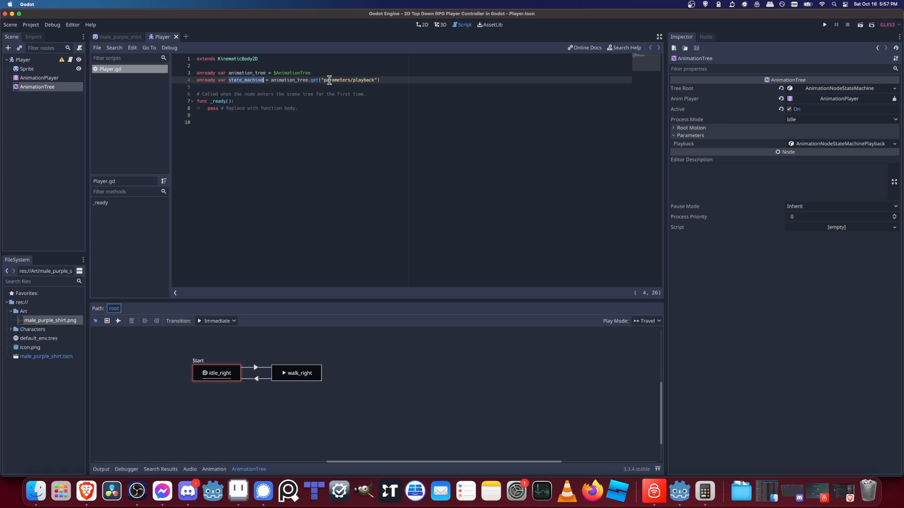
click(893, 88)
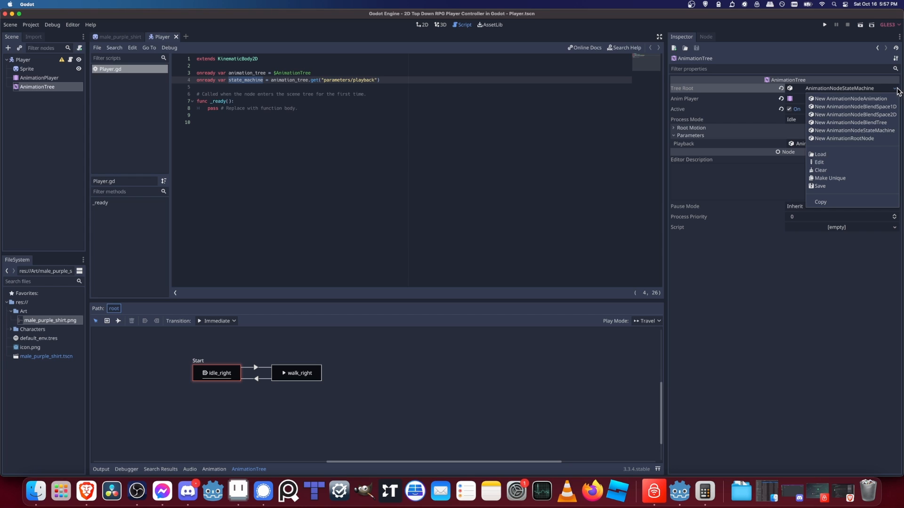
click(331, 103)
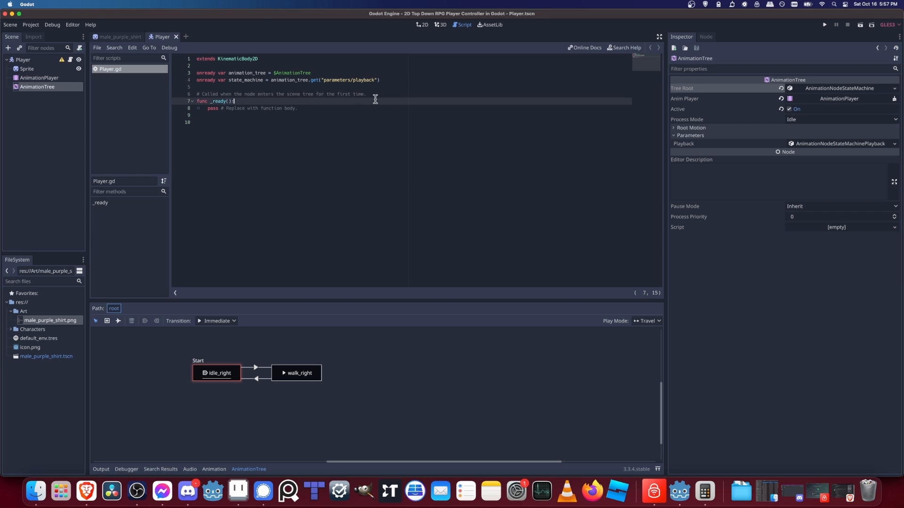
click(384, 114)
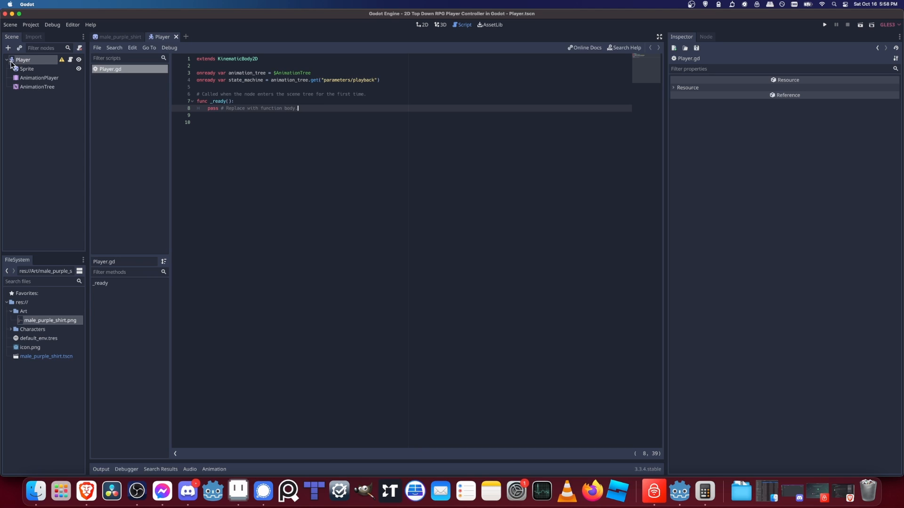
- Create a new scene with a 2D root node and rename the root TestMap
click(186, 37)
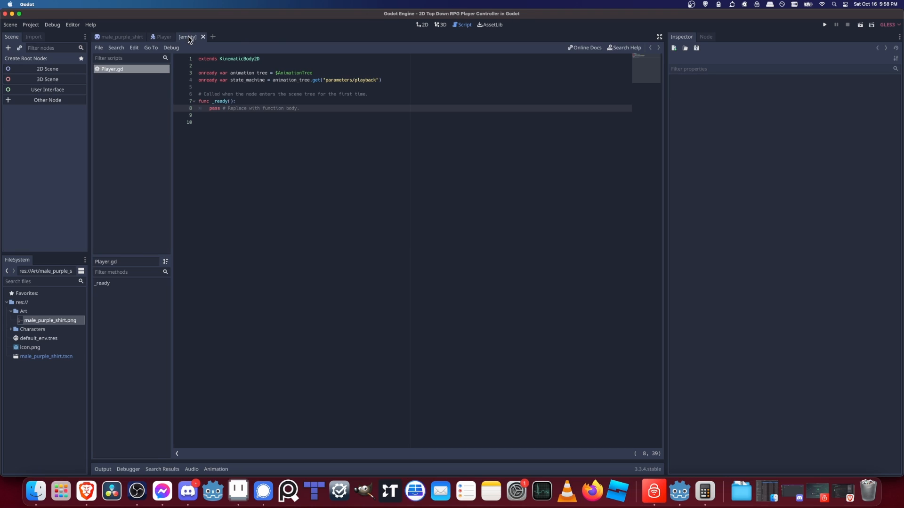
click(47, 68)
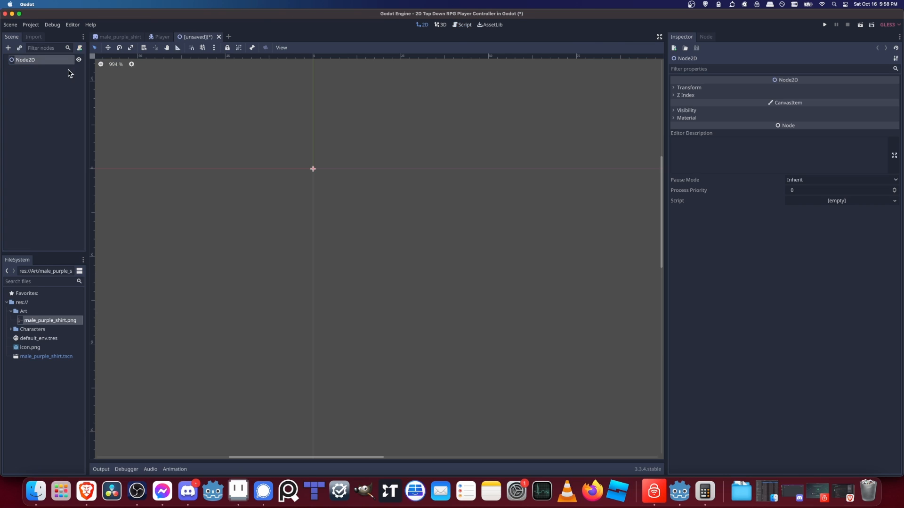
double_click(42, 59)
text(TestMap)
key(Return)
- Save the scene as TestMap.tscn in a new res://Maps folder
key(super+s)
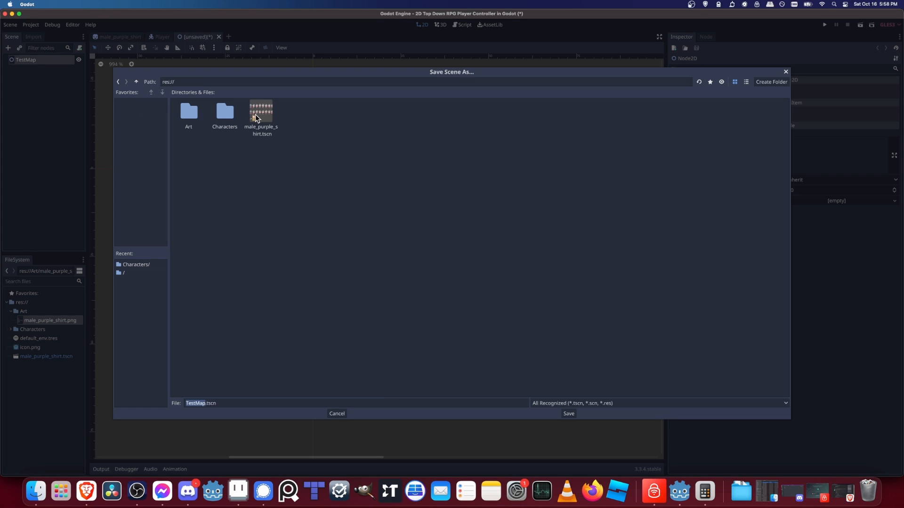
right_click(308, 113)
click(337, 125)
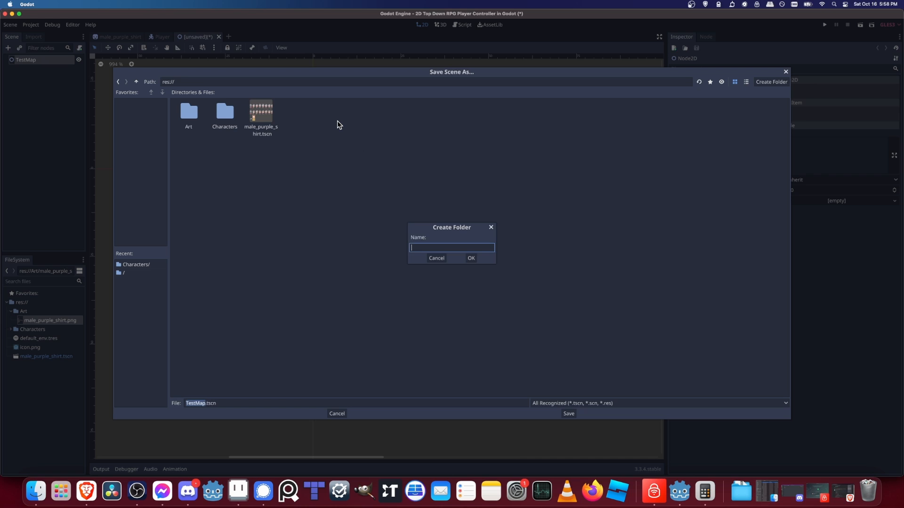
text(Maps)
key(Return)
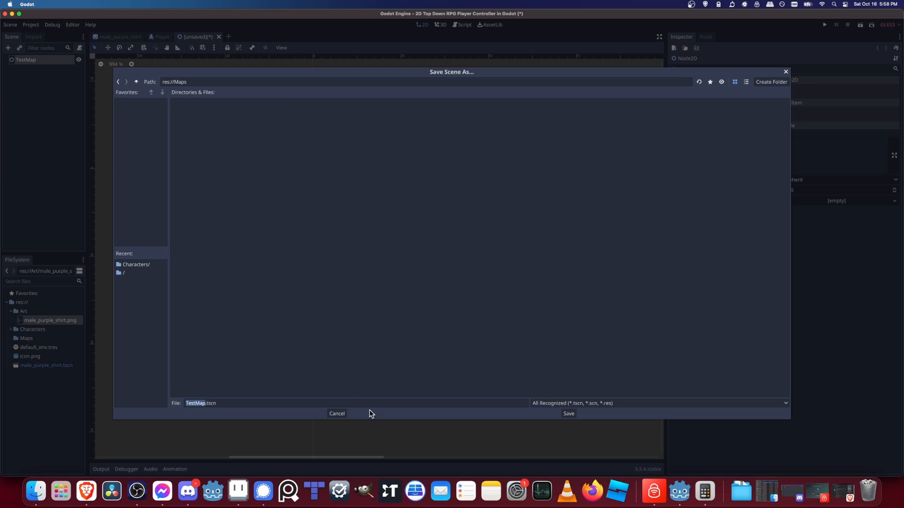
click(568, 414)
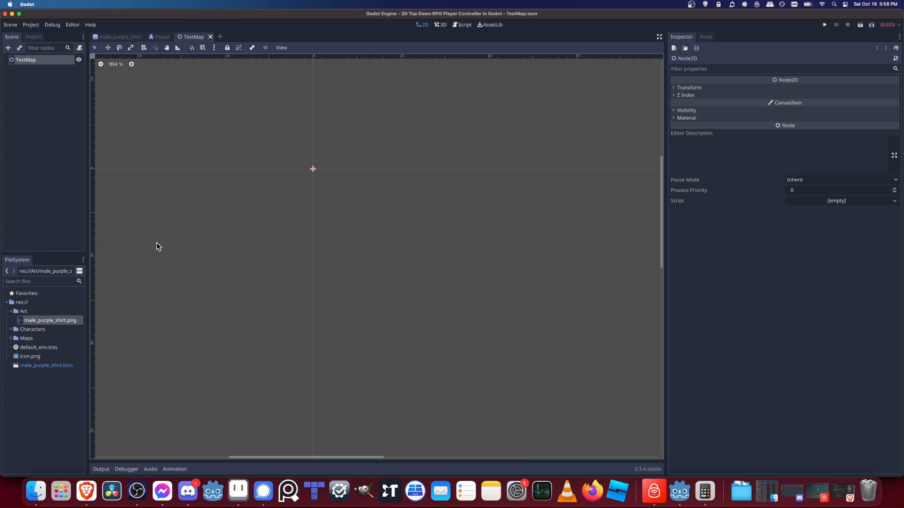
- Add an instance of Player.tscn from the Characters folder to TestMap, just below and right of the origin, and save the scene
click(12, 331)
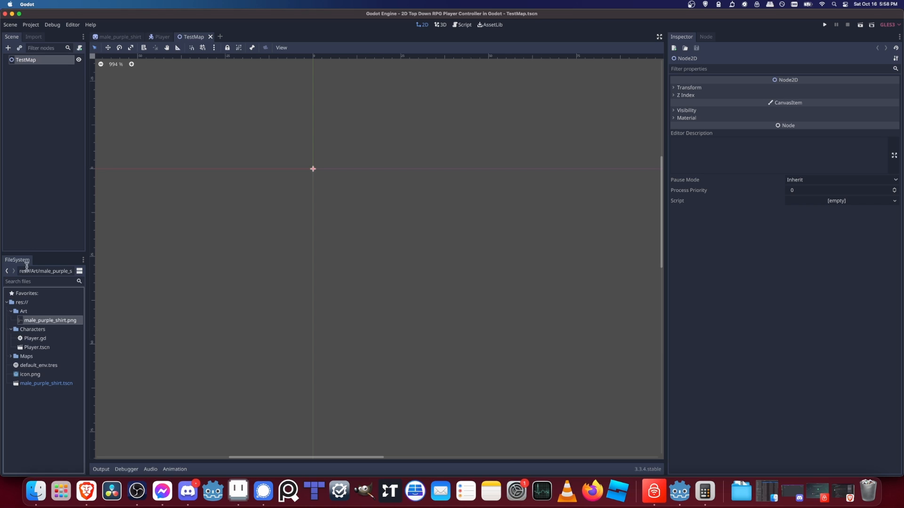
drag(38, 347, 369, 217)
scroll(408, 244, right, 10)
scroll(317, 218, down, 3)
click(315, 219)
scroll(378, 238, down, 8)
scroll(388, 244, right, 10)
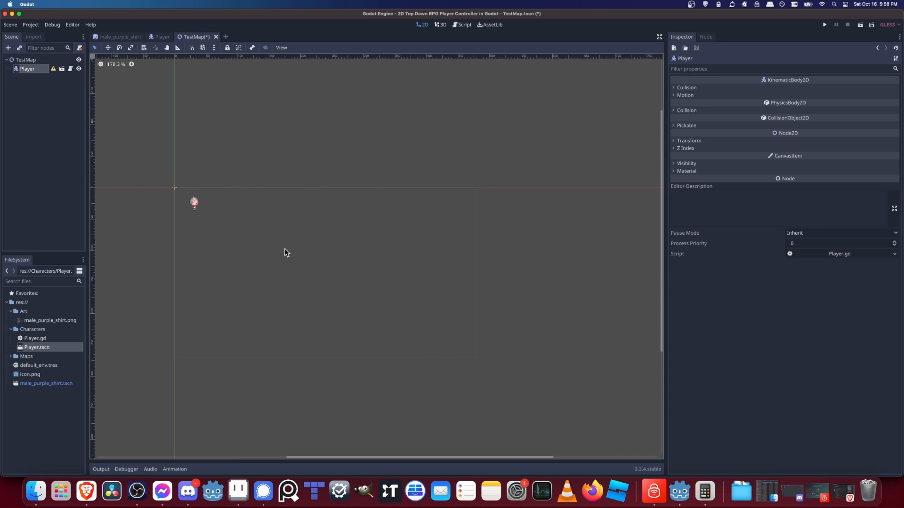
scroll(170, 189, up, 13)
key(super+s)
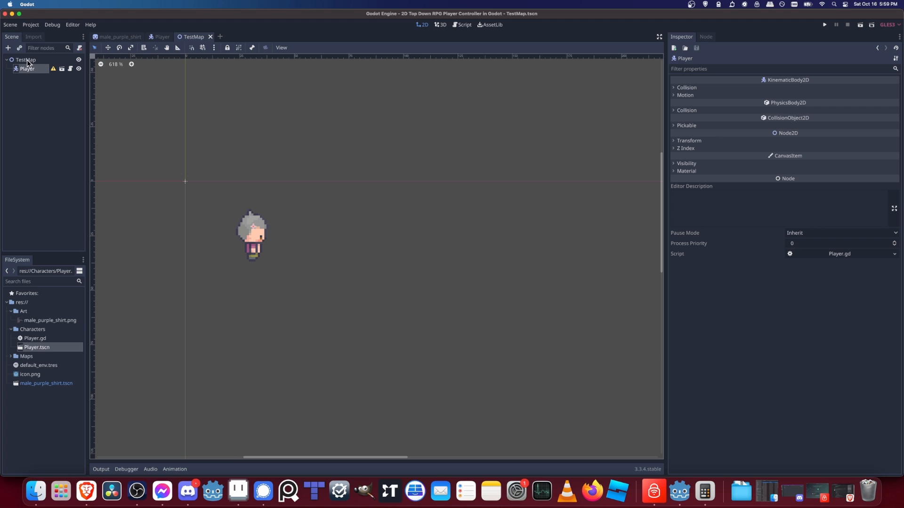
- Set the project's main scene to res://Maps/TestMap.tscn, and test-run the project
click(30, 25)
click(29, 36)
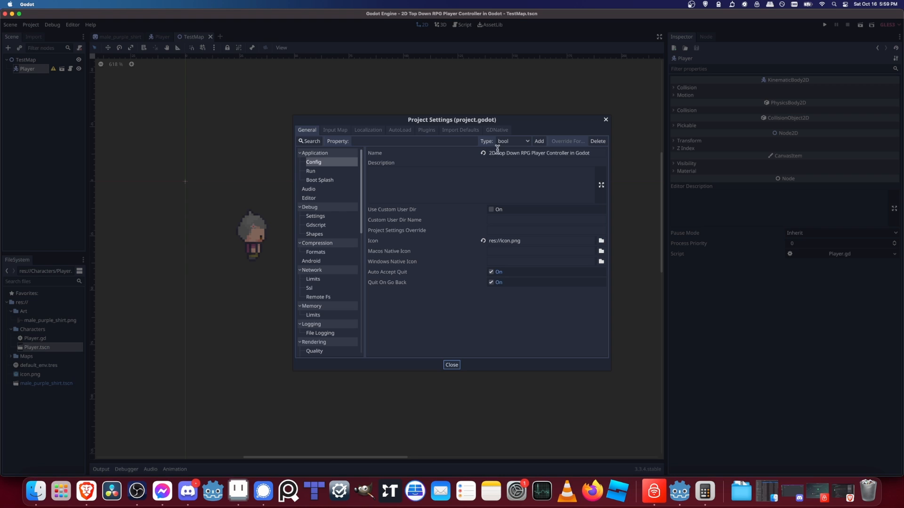
click(322, 162)
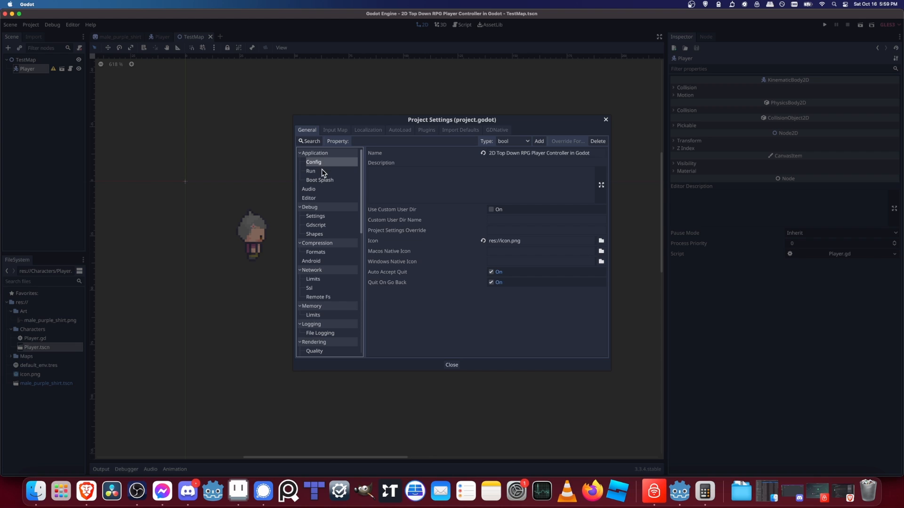
click(321, 170)
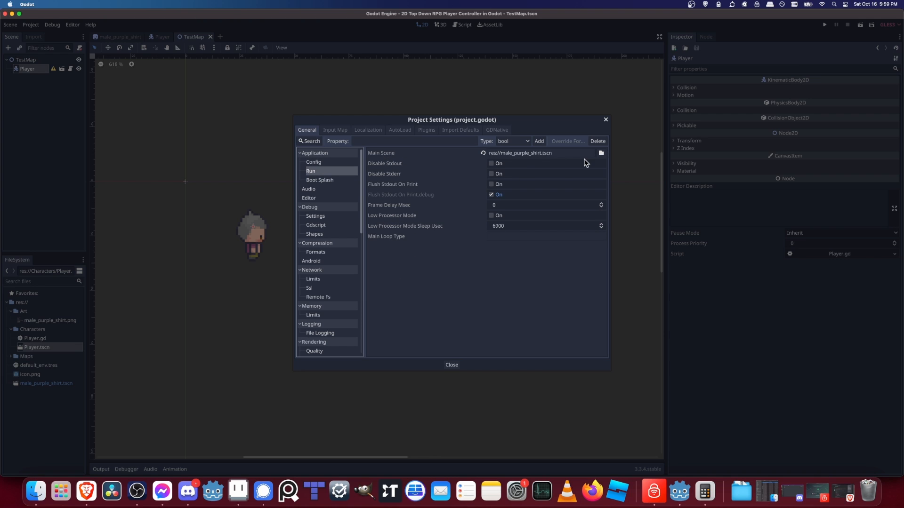
click(602, 153)
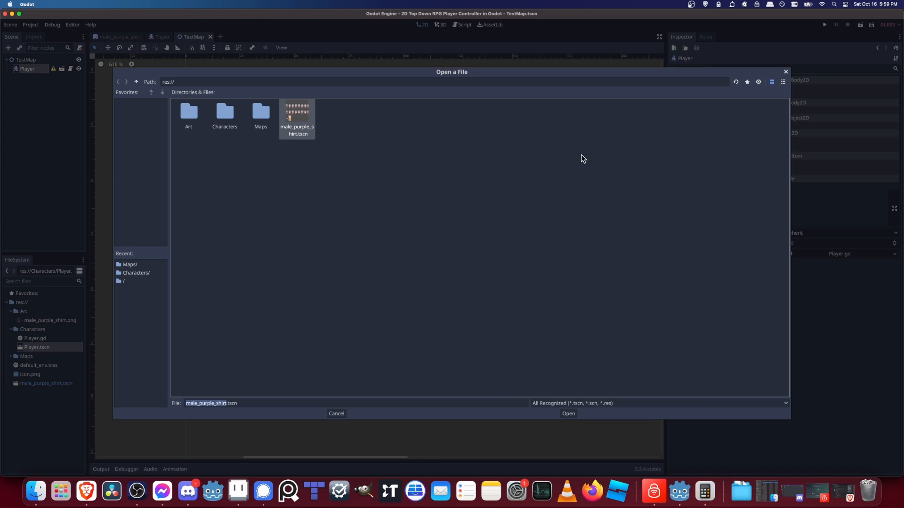
double_click(260, 115)
double_click(188, 114)
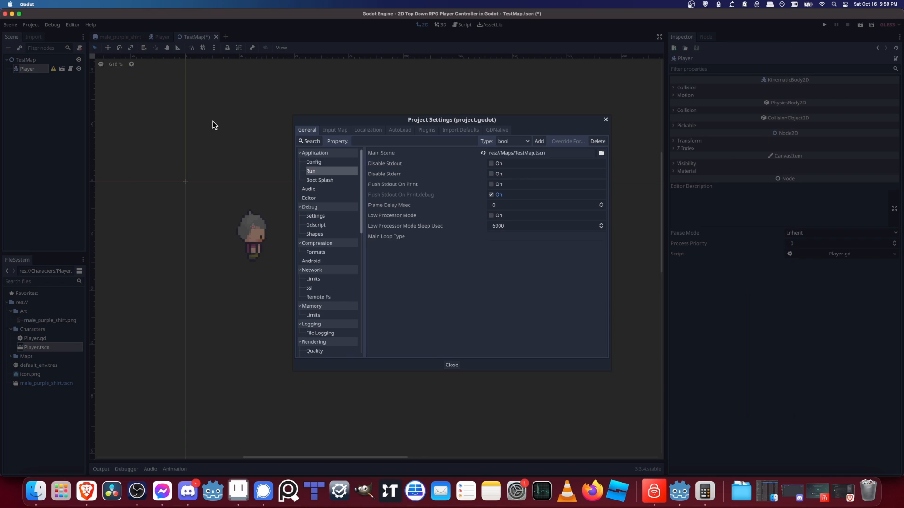
click(455, 365)
click(826, 27)
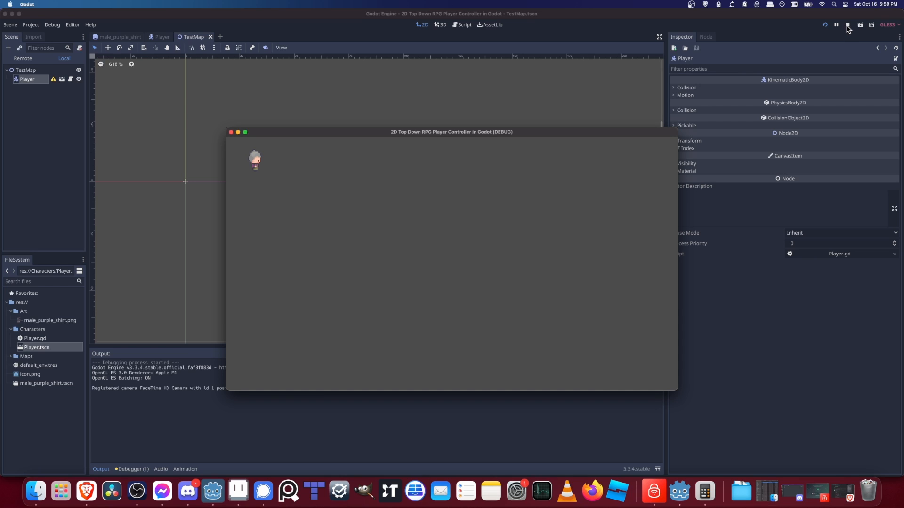
click(847, 26)
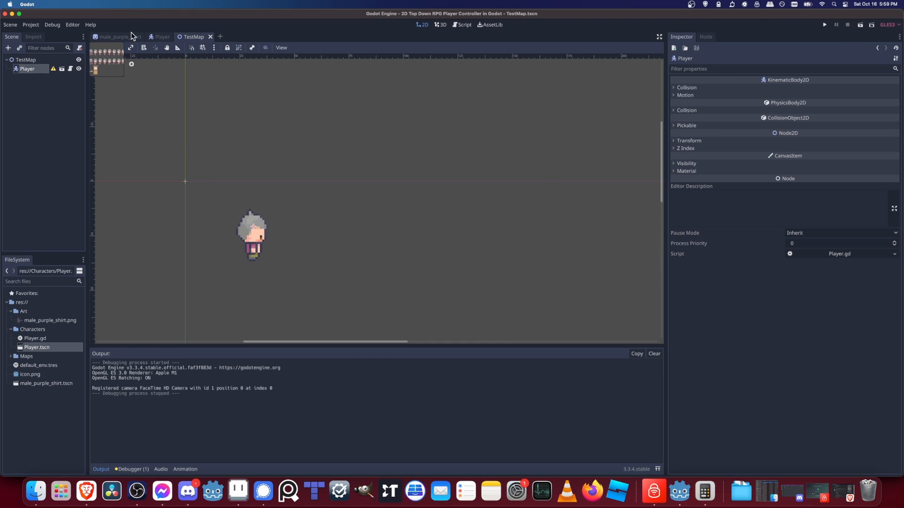
- Replace the placeholder body of _ready in Player.gd with state_machine.travel("idle_right") and save the script
click(71, 69)
click(254, 101)
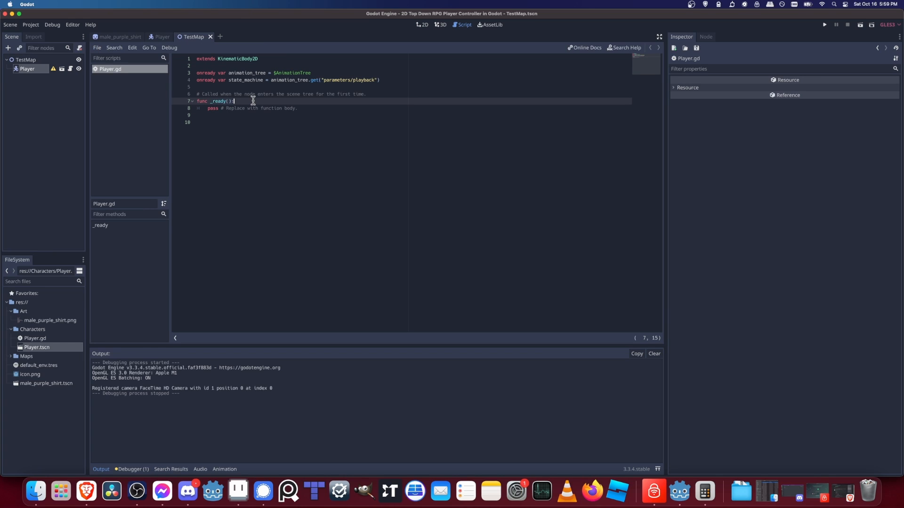
drag(313, 109, 205, 111)
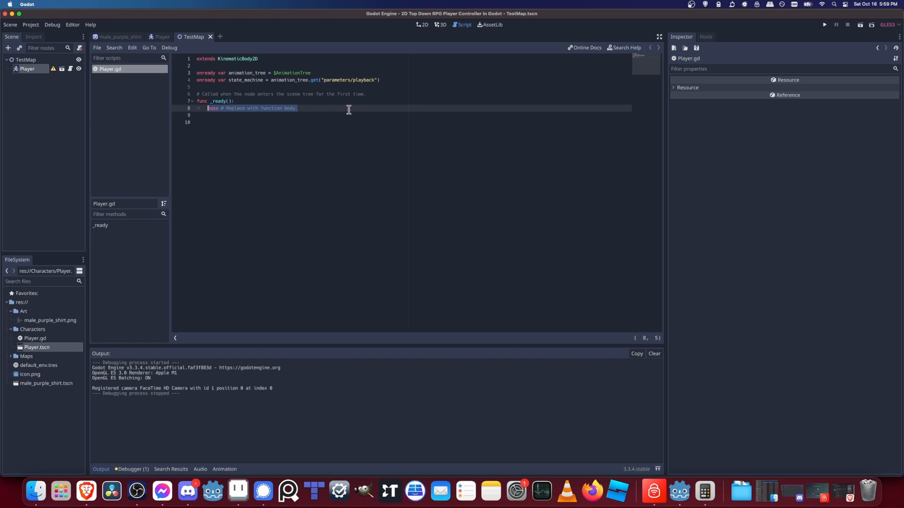
text(state_machine.travel(")
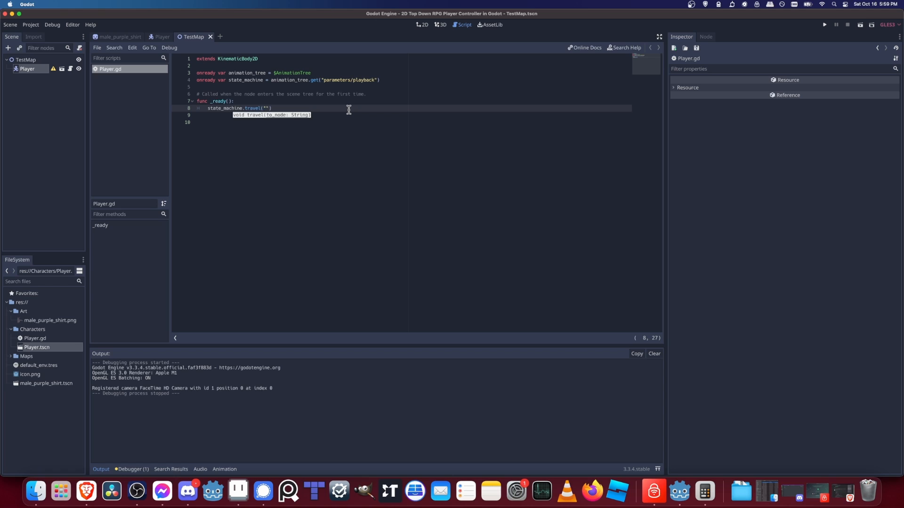
text(idle_right"))
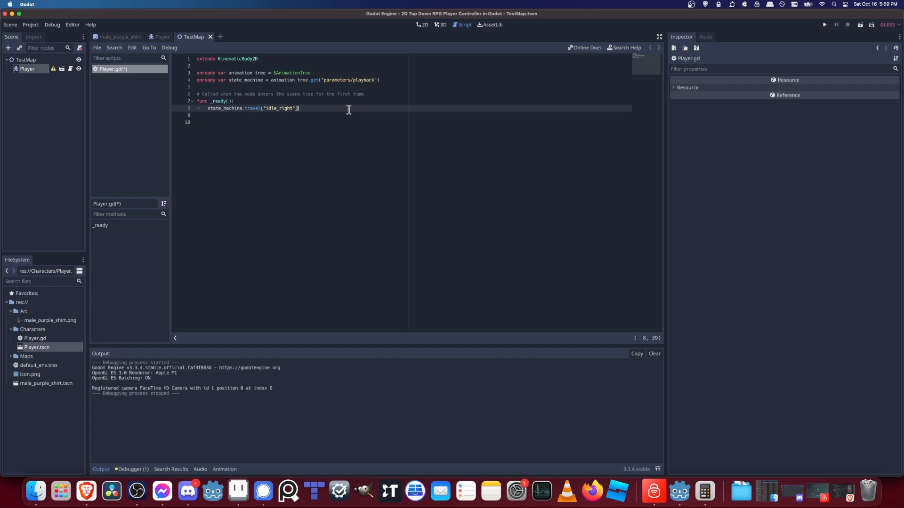
key(super+s)
- Change the travel target in _ready to "walk_right" after checking the Player's AnimationTree, and test-run the project
click(160, 37)
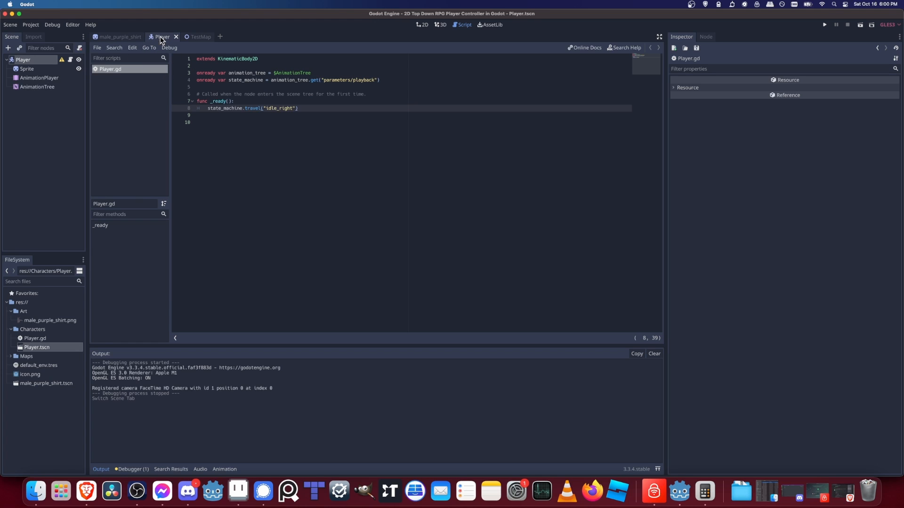
click(42, 87)
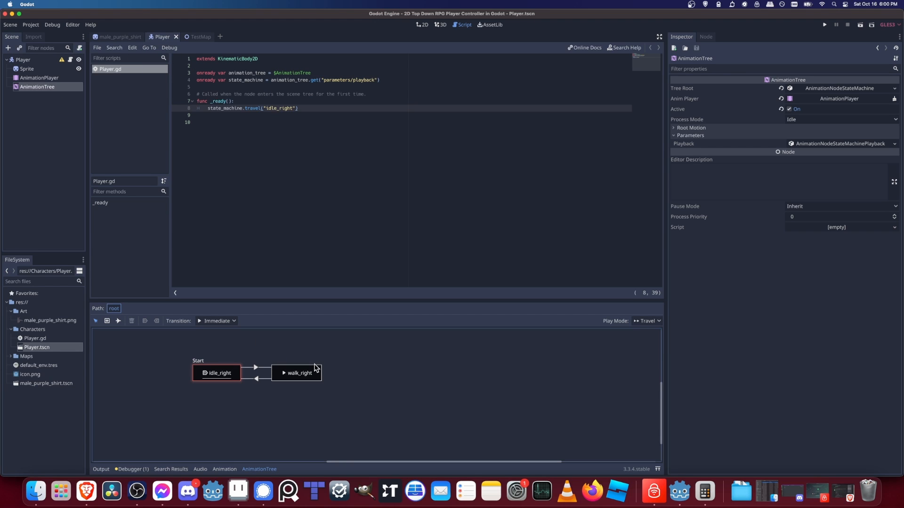
click(268, 108)
double_click(269, 108)
text(walk_right)
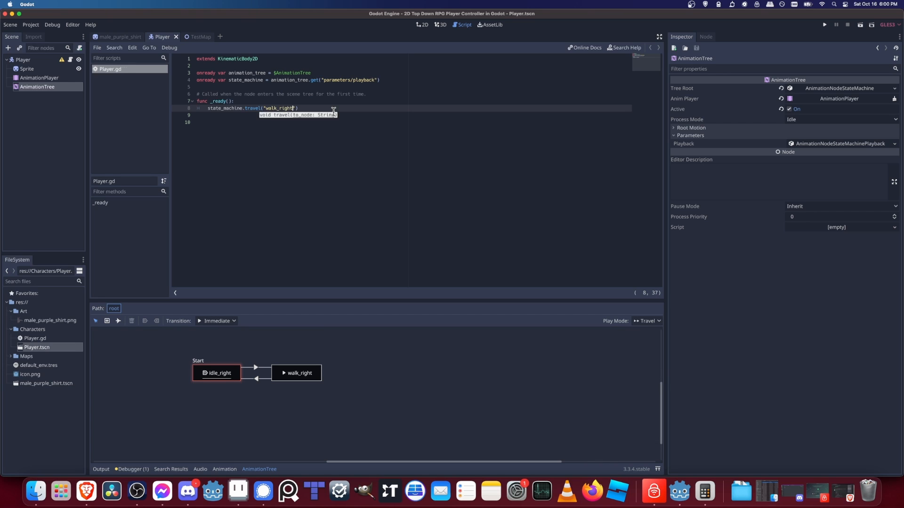
click(339, 114)
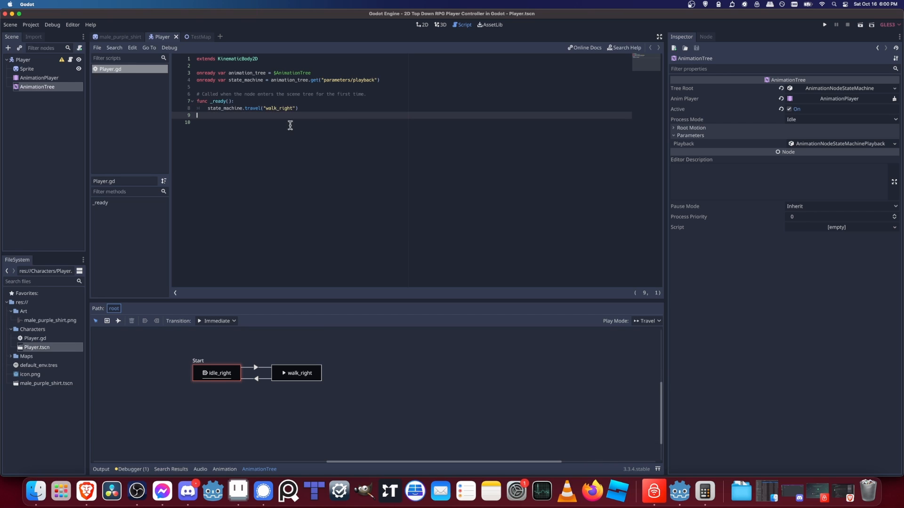
click(825, 25)
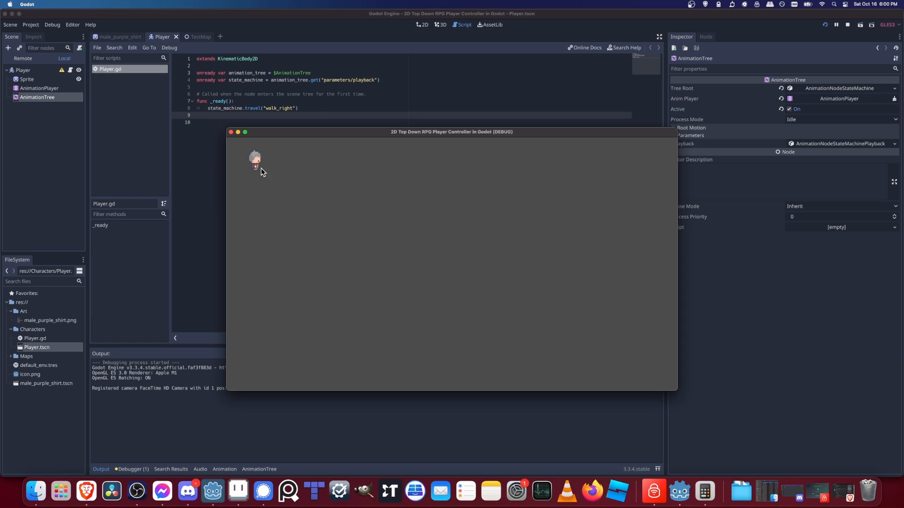
click(847, 25)
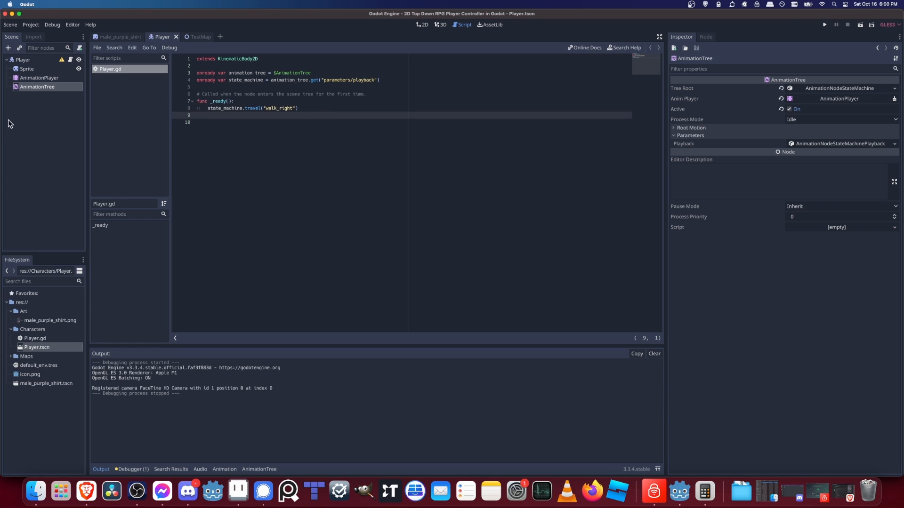
- Examine the AnimationTree's idle_right to walk_right transition settings and the matching travel call in Player.gd
click(28, 60)
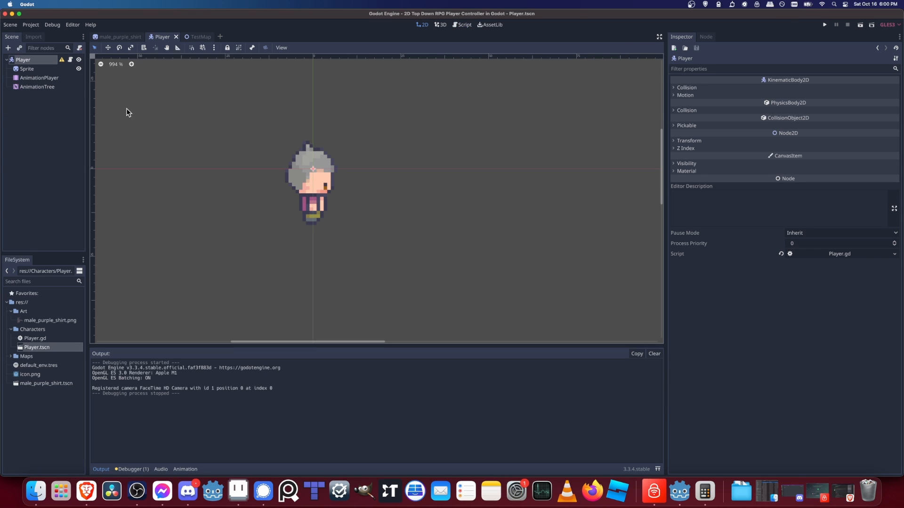
click(24, 86)
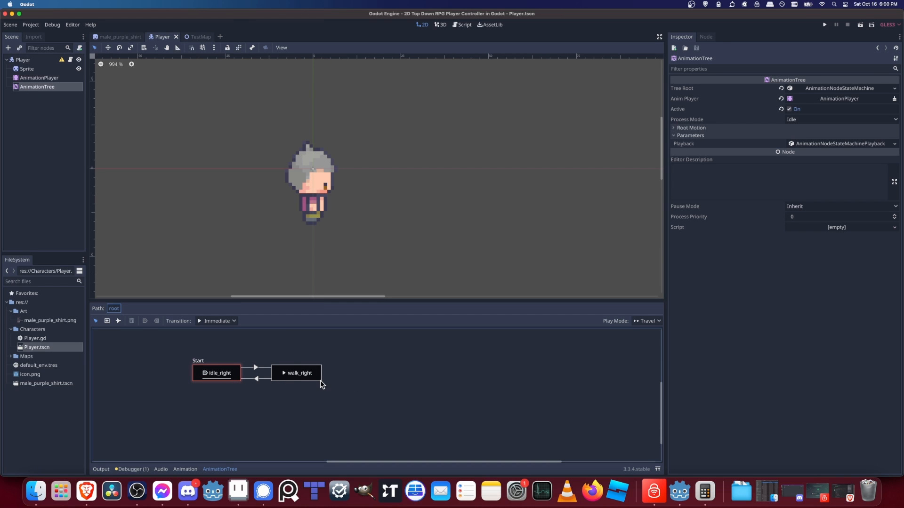
click(71, 60)
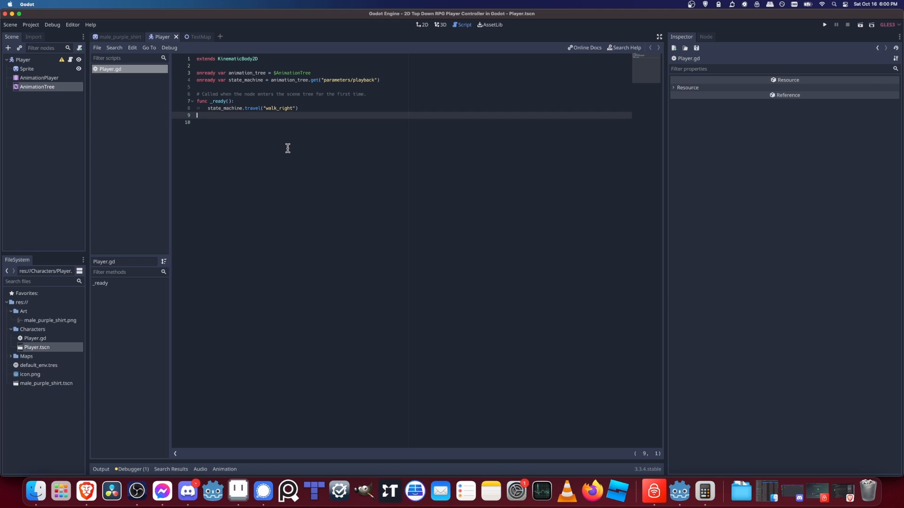
click(66, 87)
click(263, 371)
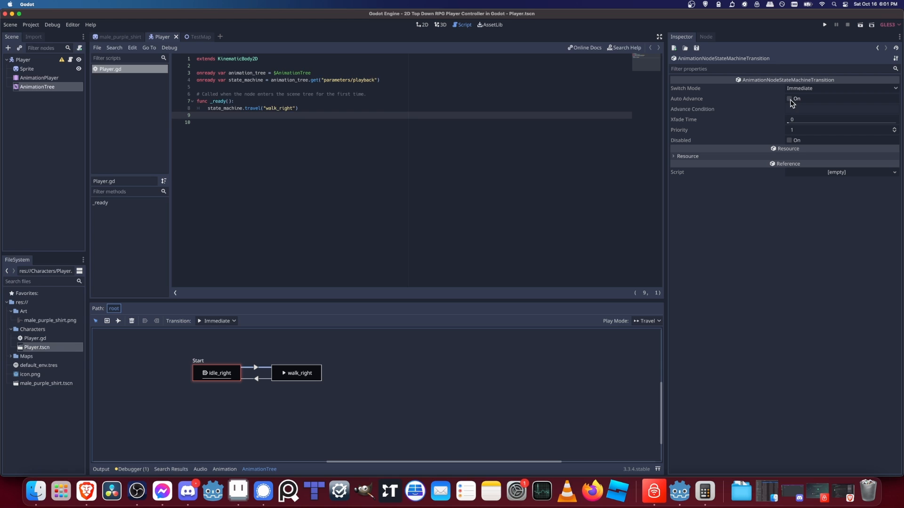
drag(208, 108, 327, 108)
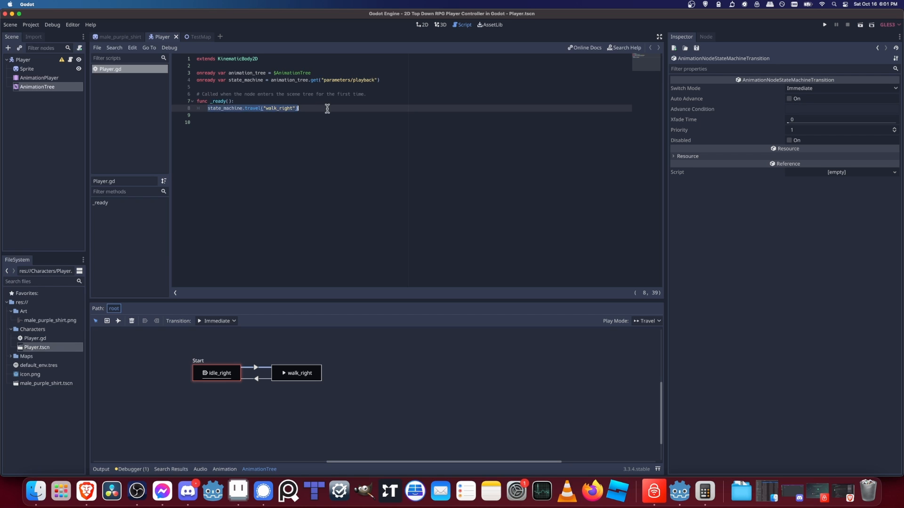